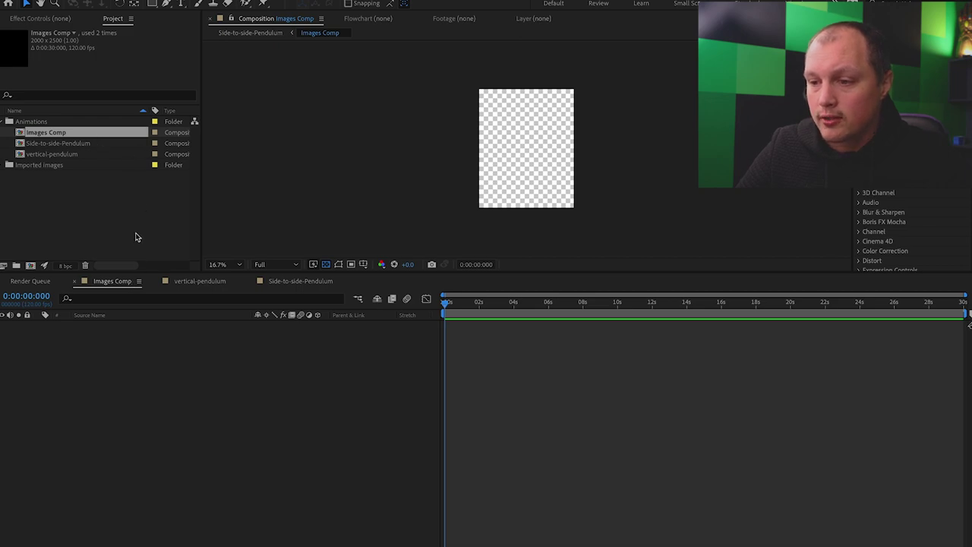
- Review the size, frame rate and duration in the Images Comp composition settings
key("ctrl+k")
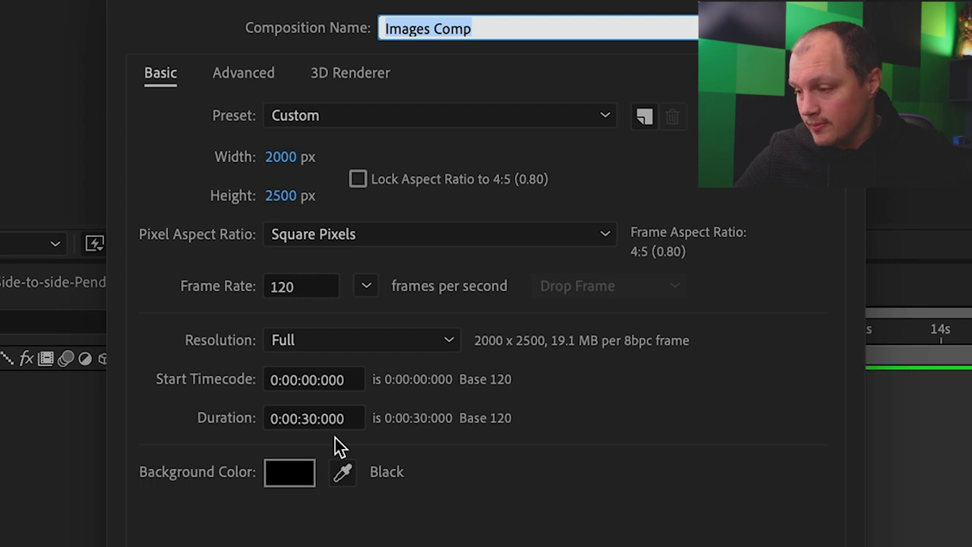
left_click(801, 546)
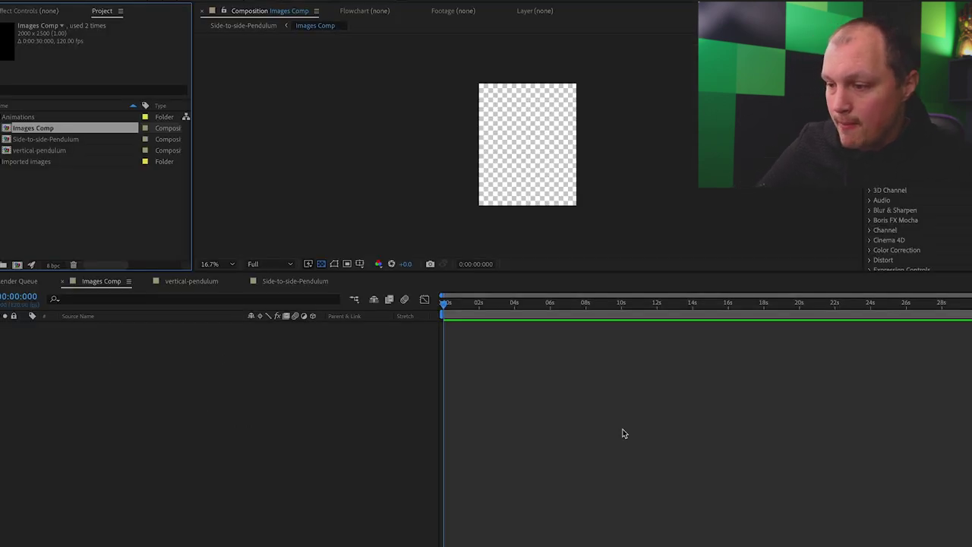
- Import the coffee and banff folders from the tutorial folder into the project
right_click(100, 259)
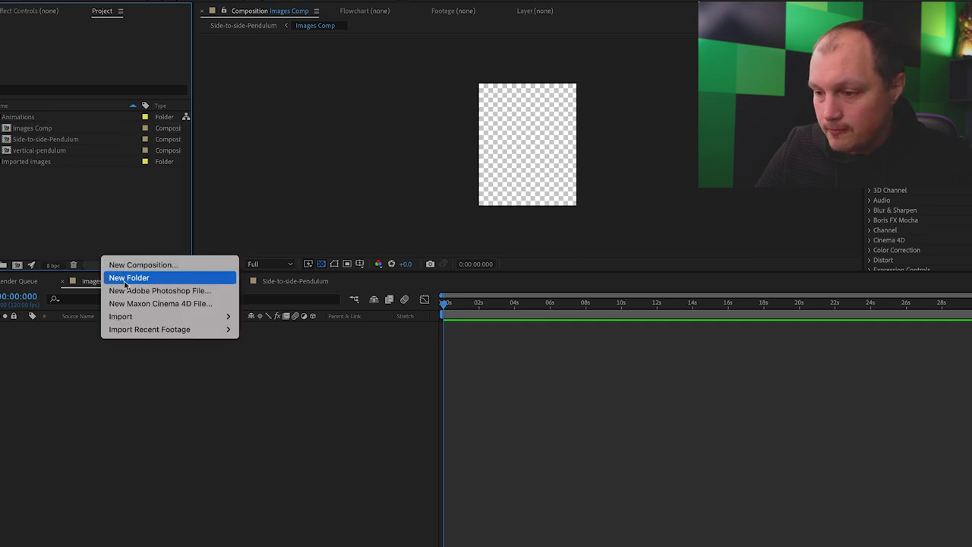
left_click(262, 316)
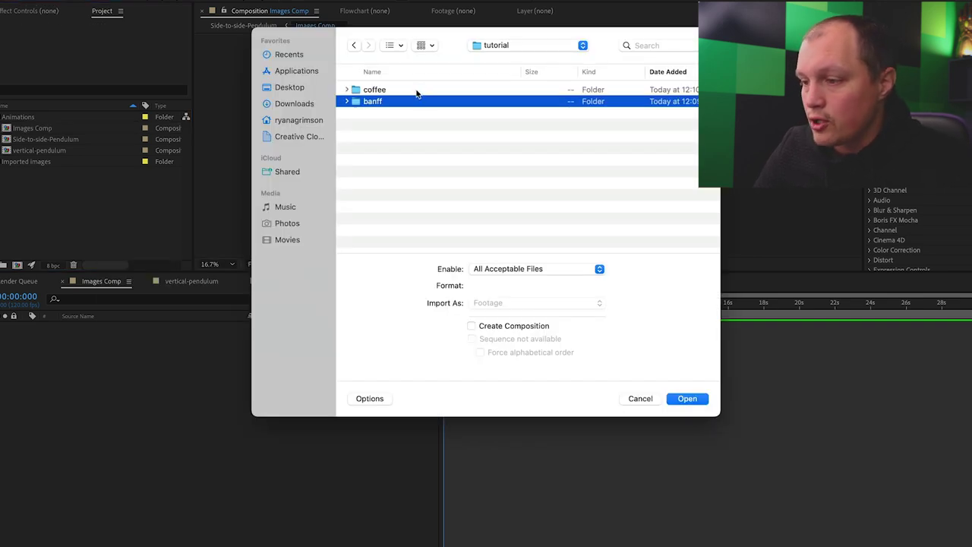
left_click(412, 90, "shift")
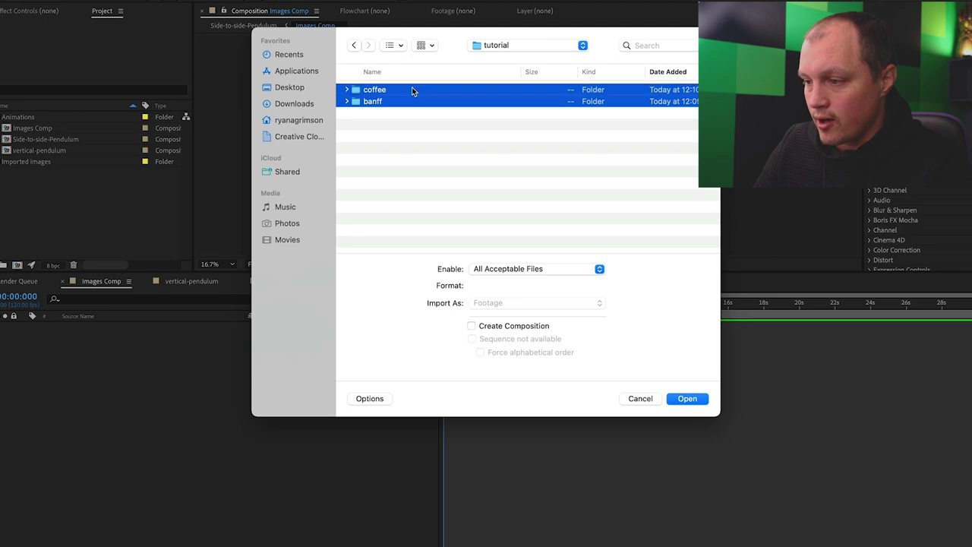
left_click(687, 398)
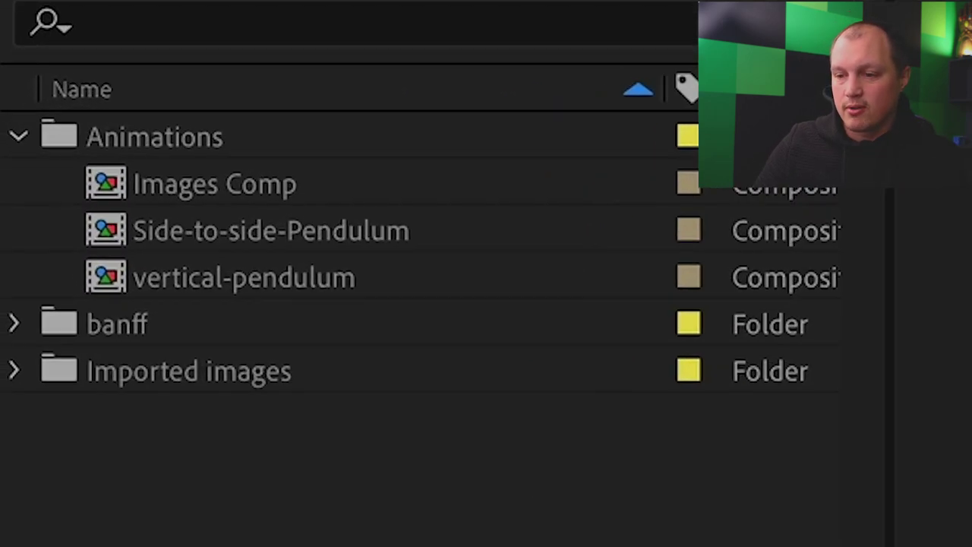
- Move the banff and coffee folders into the Imported images folder and expand it to show both subfolders
left_click(427, 328)
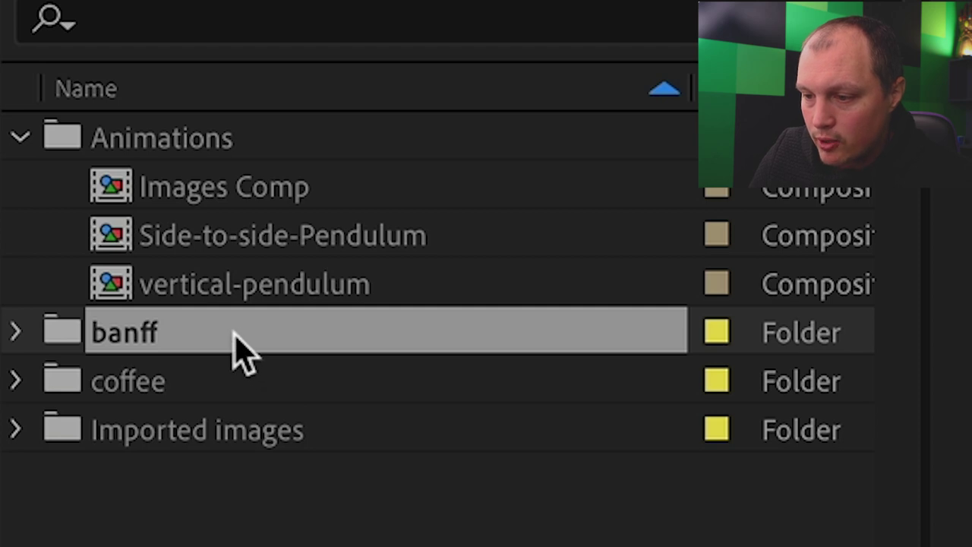
key("shift+Down")
left_click(138, 442)
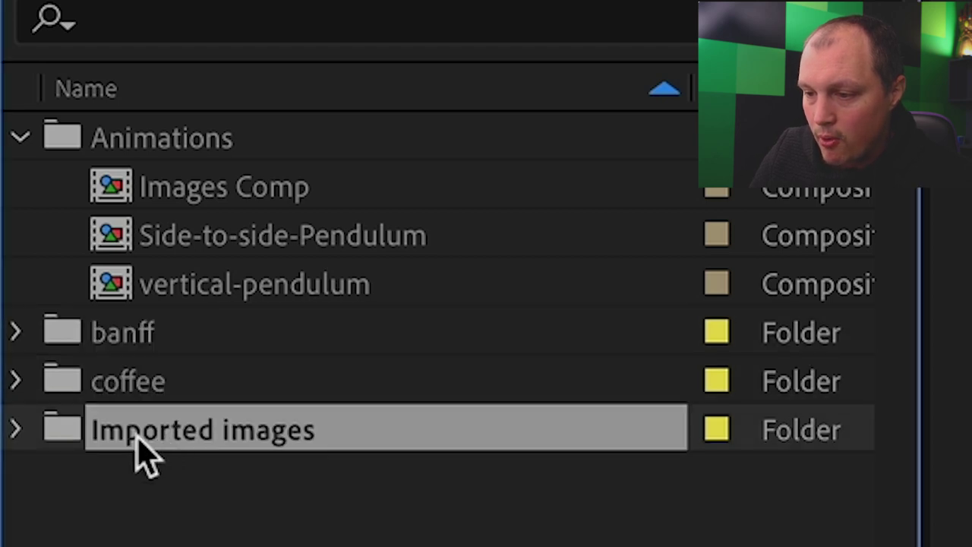
left_click(15, 430)
left_click(16, 431)
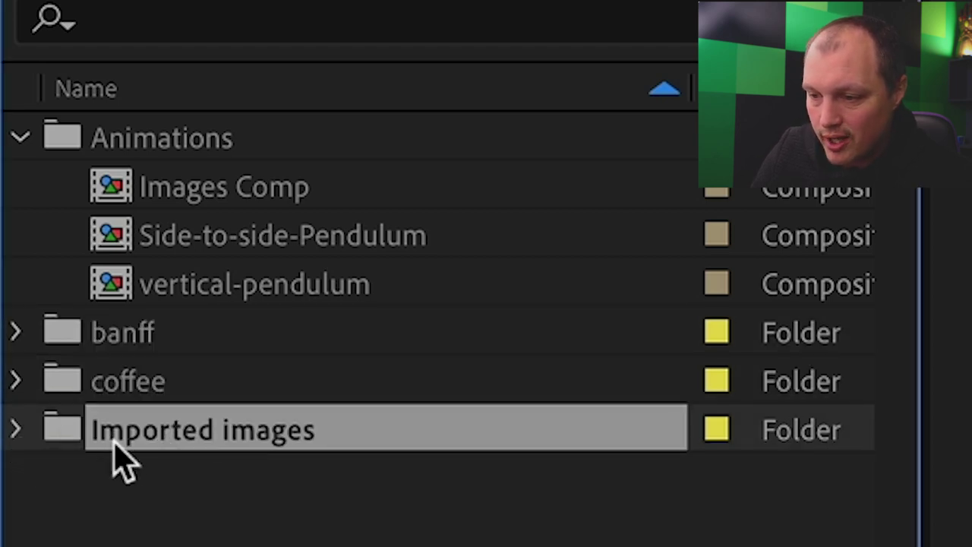
left_click_drag(182, 380, 237, 416)
left_click(182, 328)
left_click_drag(181, 329, 245, 387)
left_click(20, 332)
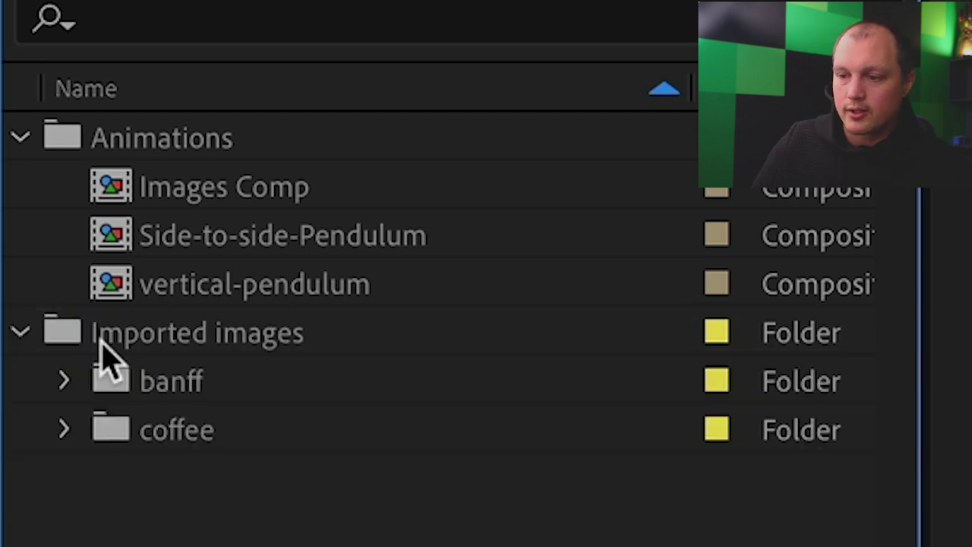
left_click(64, 381)
left_click(68, 137)
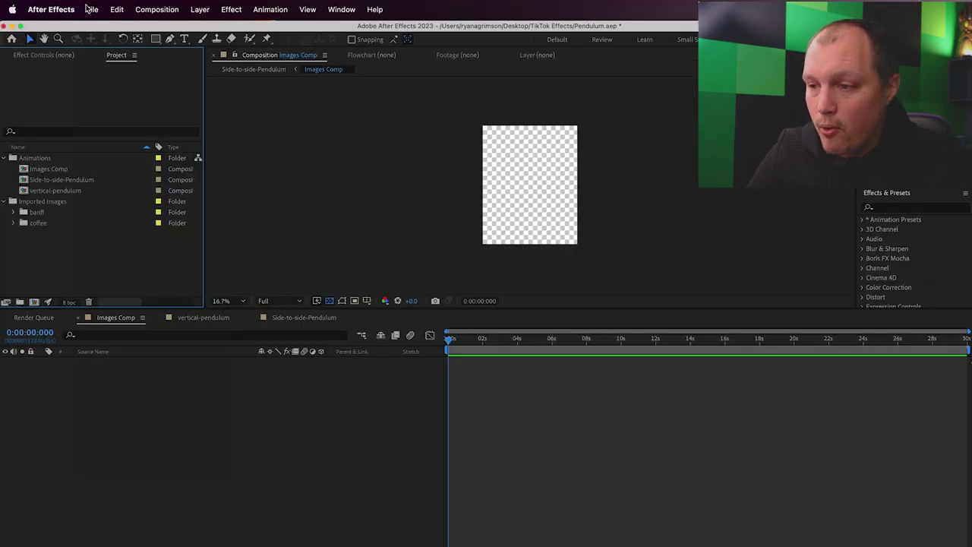
- Create a new 2000 x 2500 px composition at 120 fps with a duration of 0:00:01:000
left_click(90, 9)
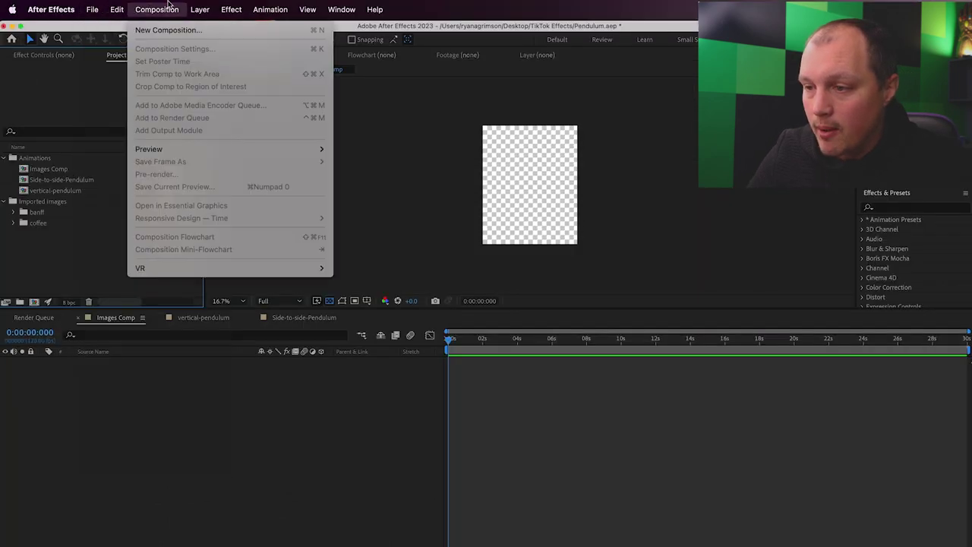
left_click(161, 32)
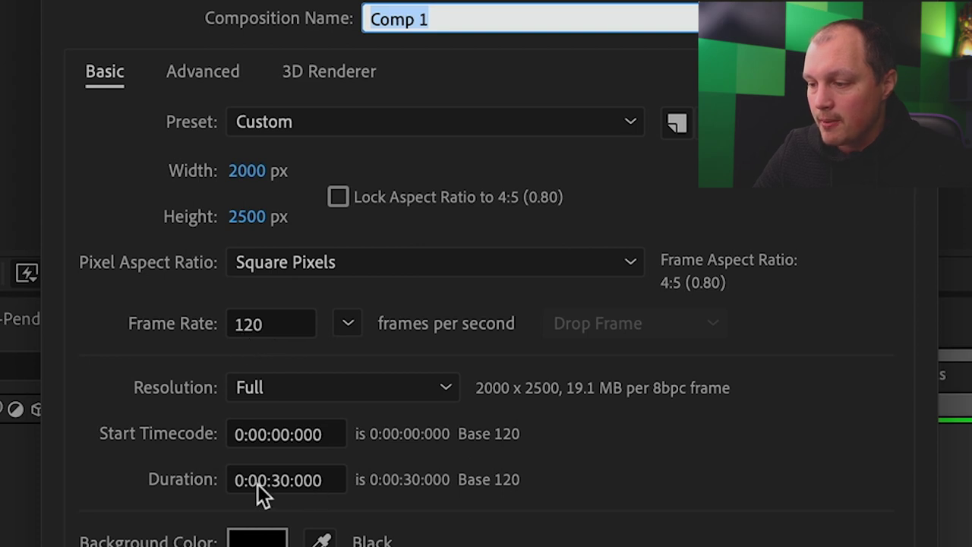
left_click(284, 481)
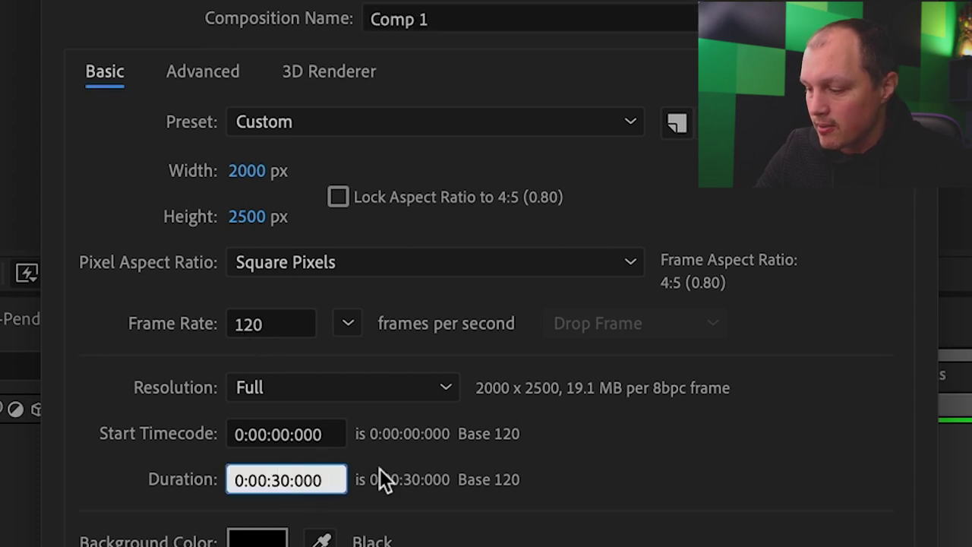
key("BackSpace")
type("0")
key("Delete")
type("1")
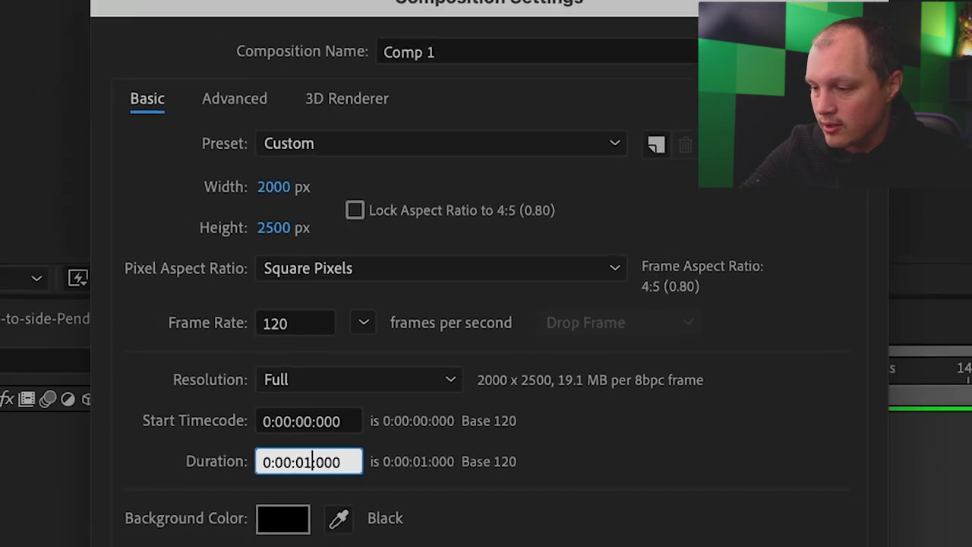
key("Return")
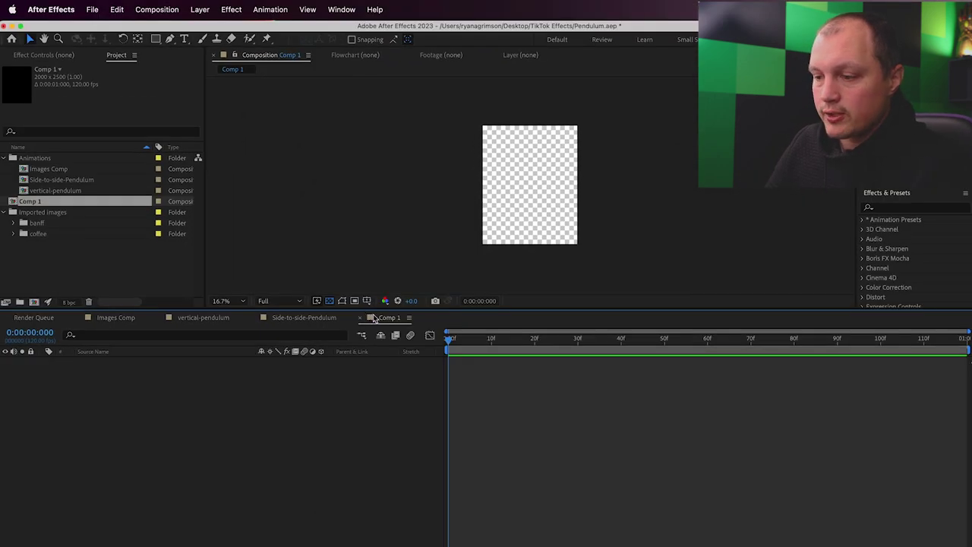
- Rename the new one-second composition as "01 image" in its composition settings
left_click(143, 10)
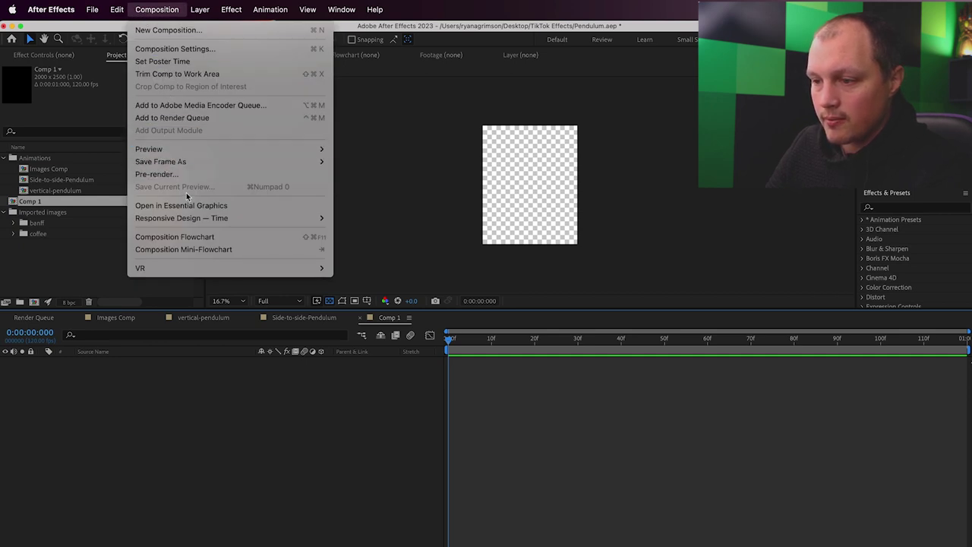
left_click(202, 49)
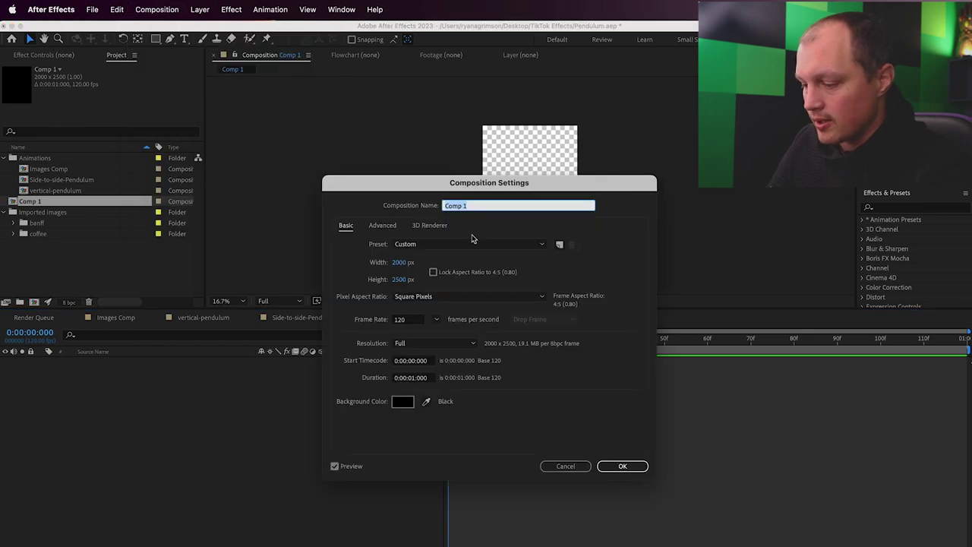
type("01 image")
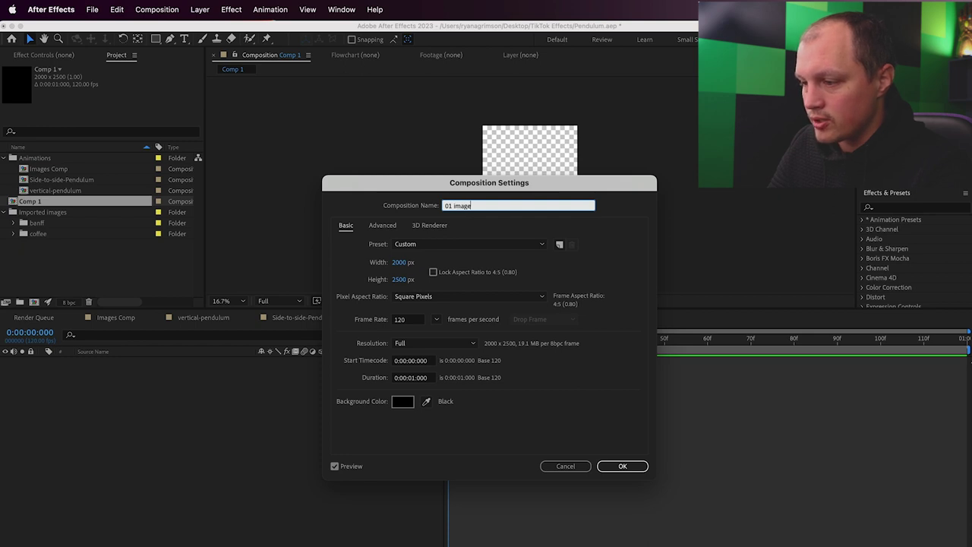
key("Return")
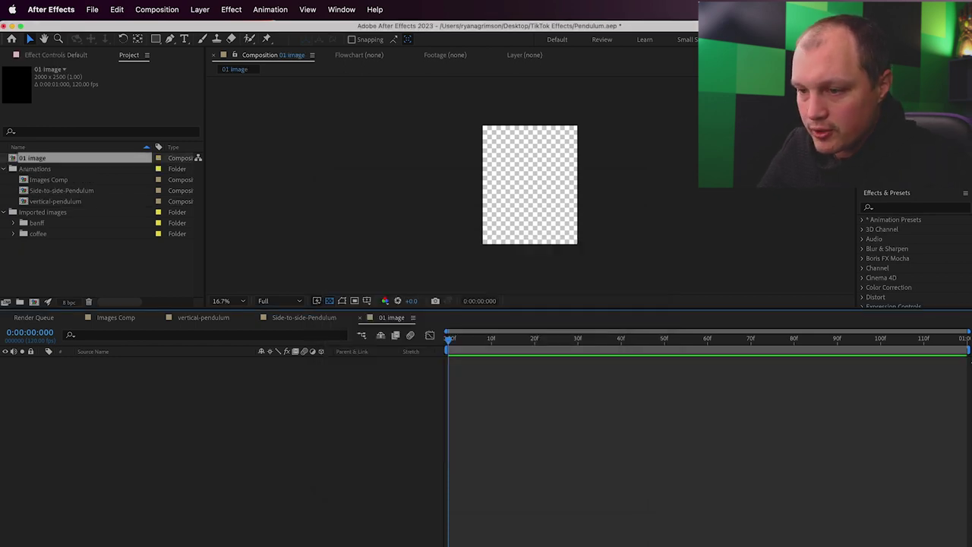
- Collapse the existing project folders and create a new top-level folder named "Placeholders Comps"
left_click(5, 168)
left_click(5, 180)
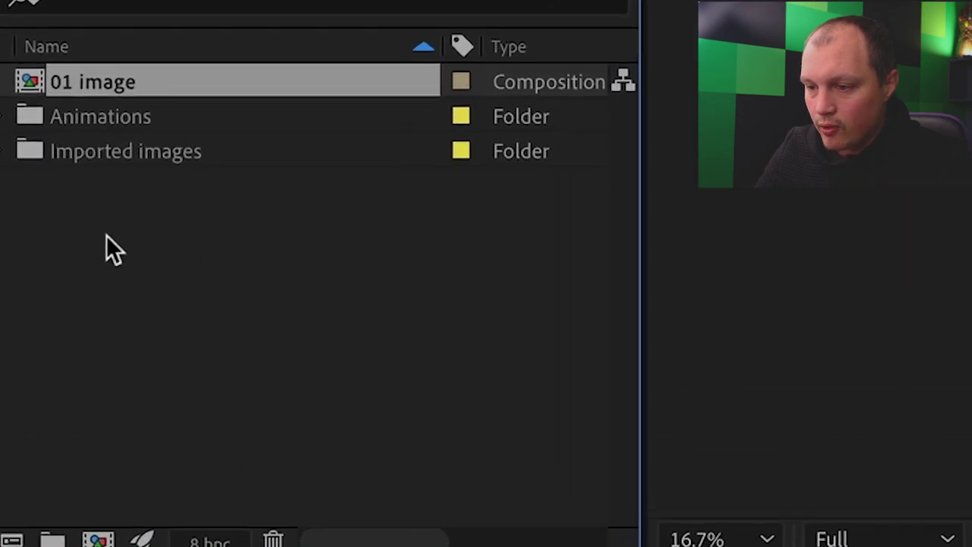
right_click(106, 235)
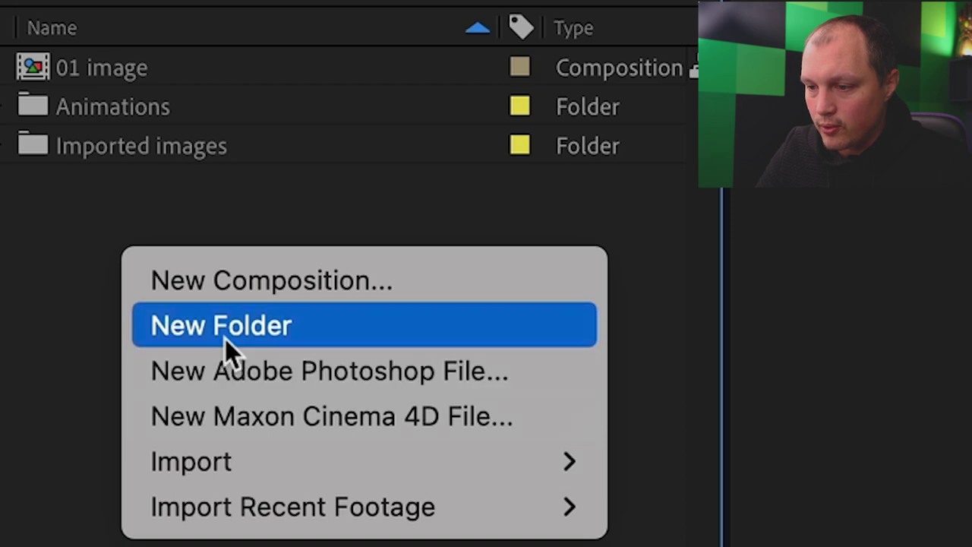
left_click(224, 334)
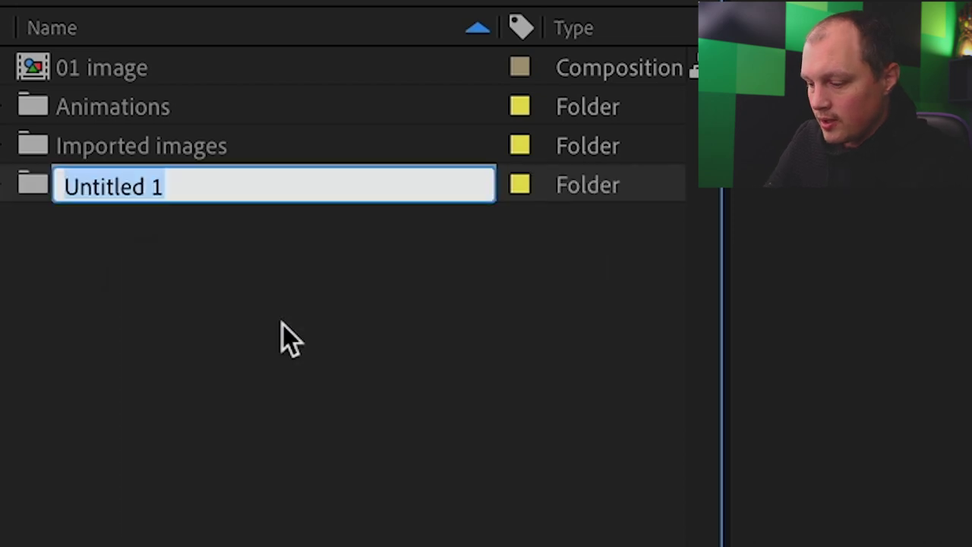
type("Im")
key("BackSpace")
key("BackSpace")
type("P")
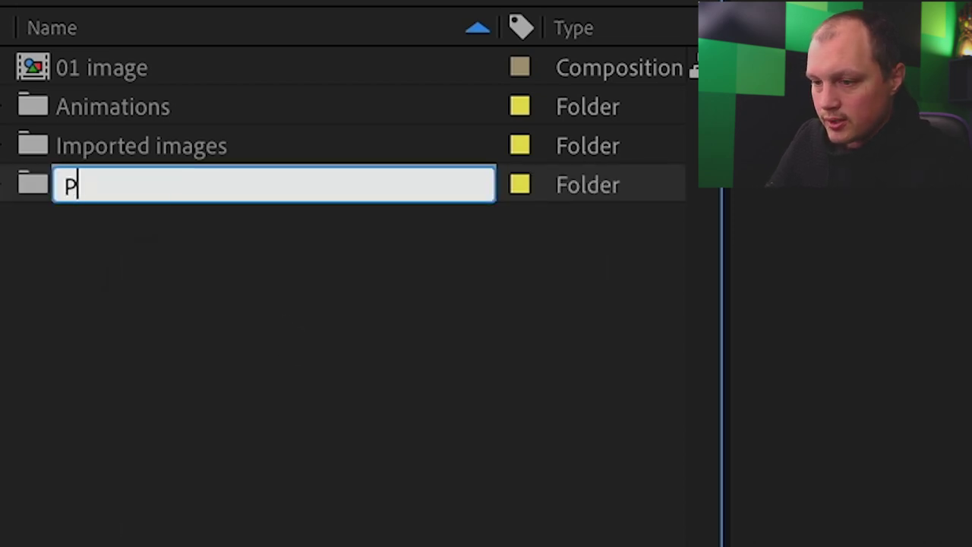
type("laceholders")
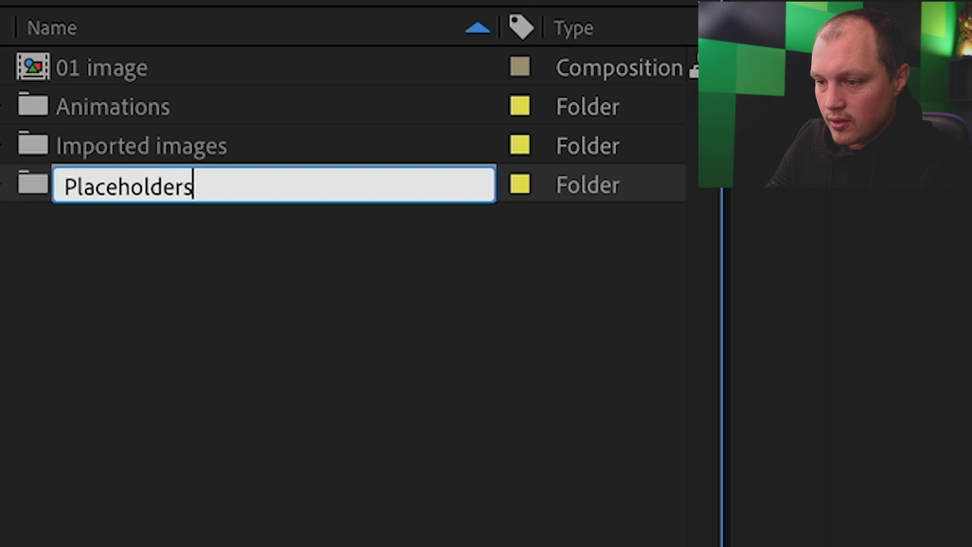
type(" Comps")
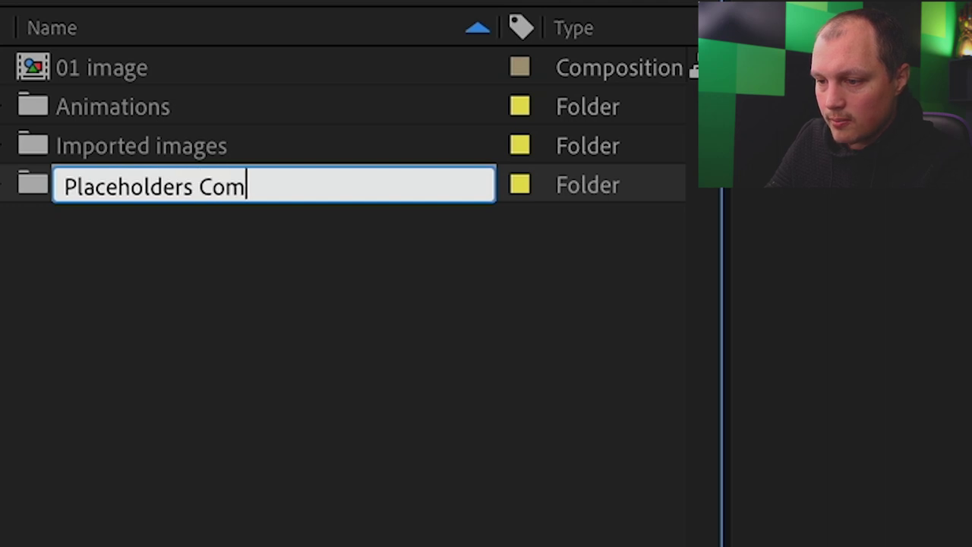
key("Return")
- Move the 01 image composition into the Placeholders Comps folder, expand the folder and select the composition
left_click_drag(131, 71, 126, 168)
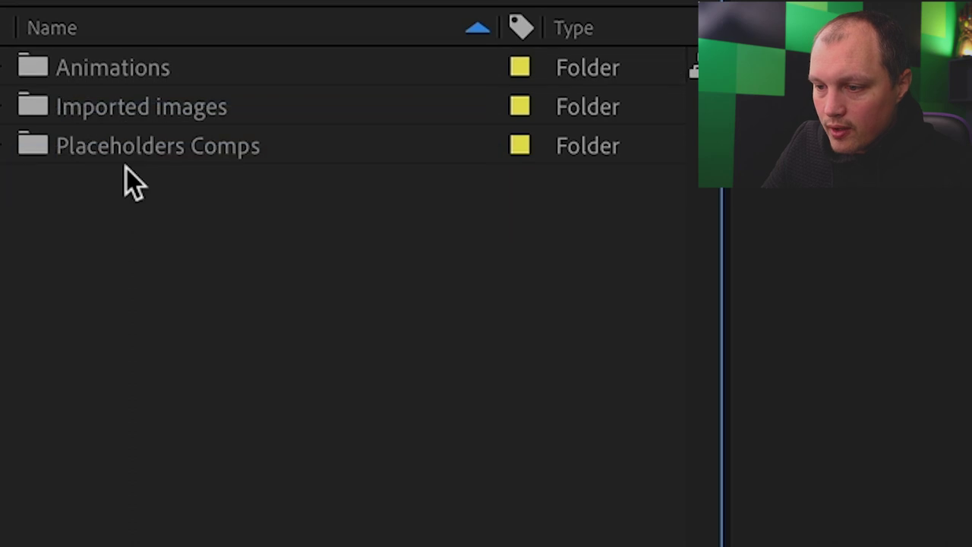
left_click(8, 145)
double_click(85, 187)
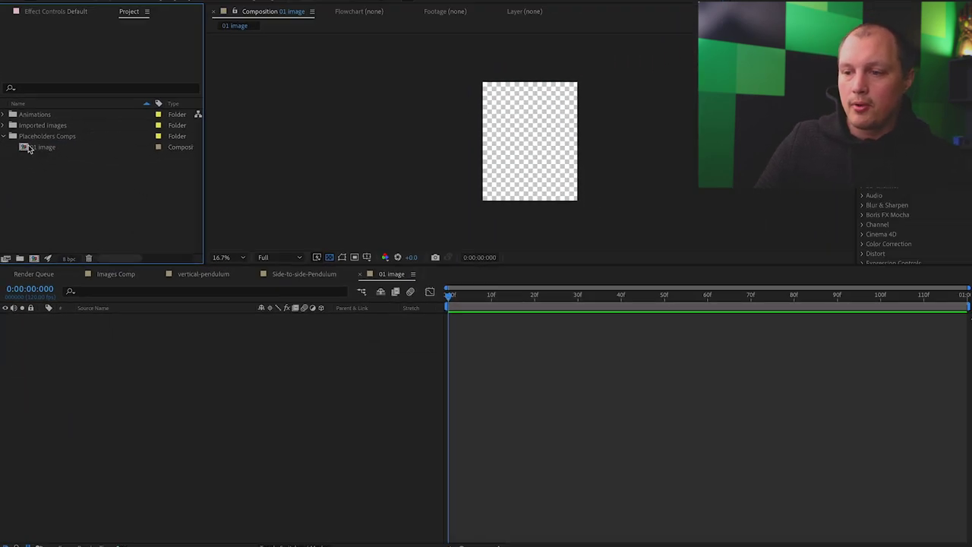
left_click(28, 149)
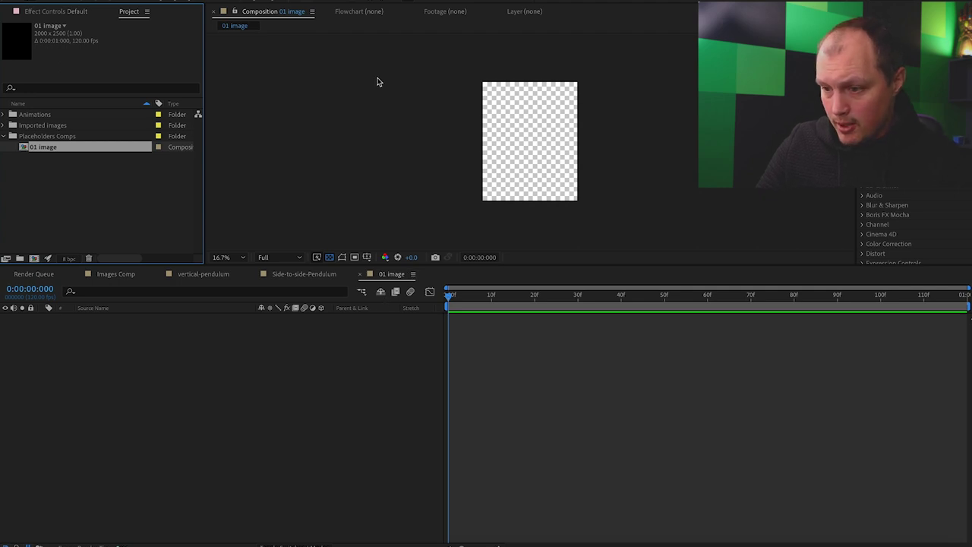
- Try adding the first image from the banff folder to the 01 image timeline, and undo the addition
left_click(3, 125)
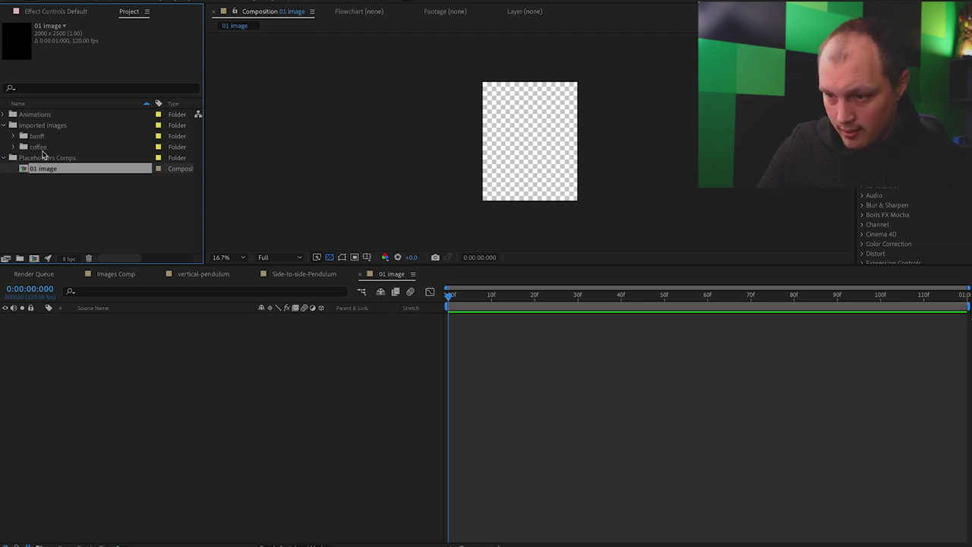
left_click(14, 136)
left_click(84, 125)
left_click_drag(84, 125, 96, 368)
key("ctrl+z")
- Preview an image in the banff folder and collapse the folder
left_click(106, 137)
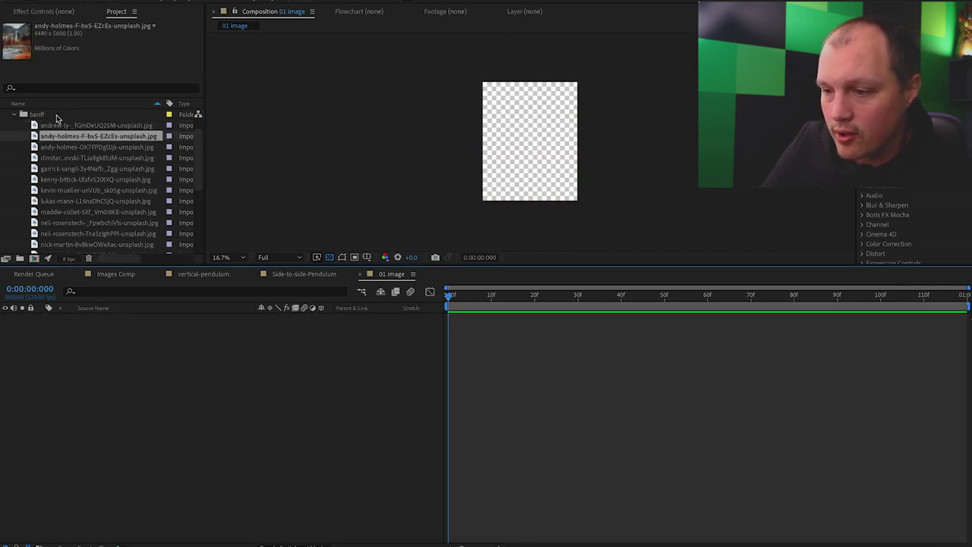
scroll(46, 127, "up", 1)
left_click(13, 136)
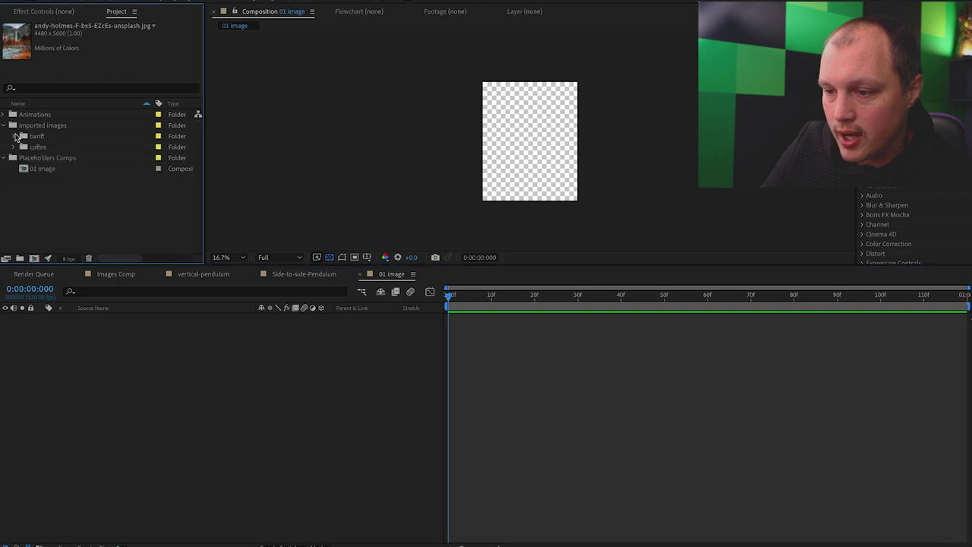
left_click(14, 136)
scroll(34, 149, "down", 1)
left_click(13, 115)
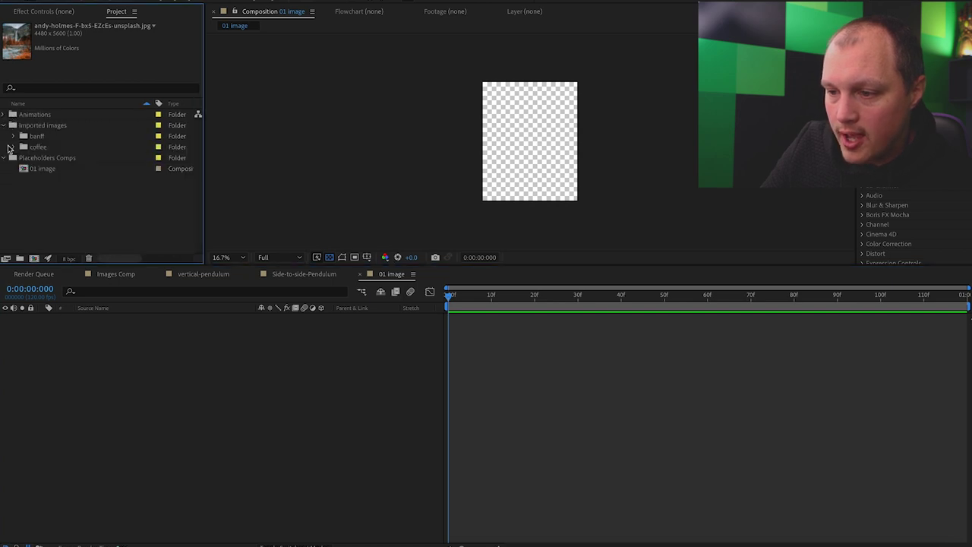
- Expand the coffee folder, preview several images and add the neon COFFEE sign image to the 01 image timeline
left_click(13, 147)
left_click(79, 181)
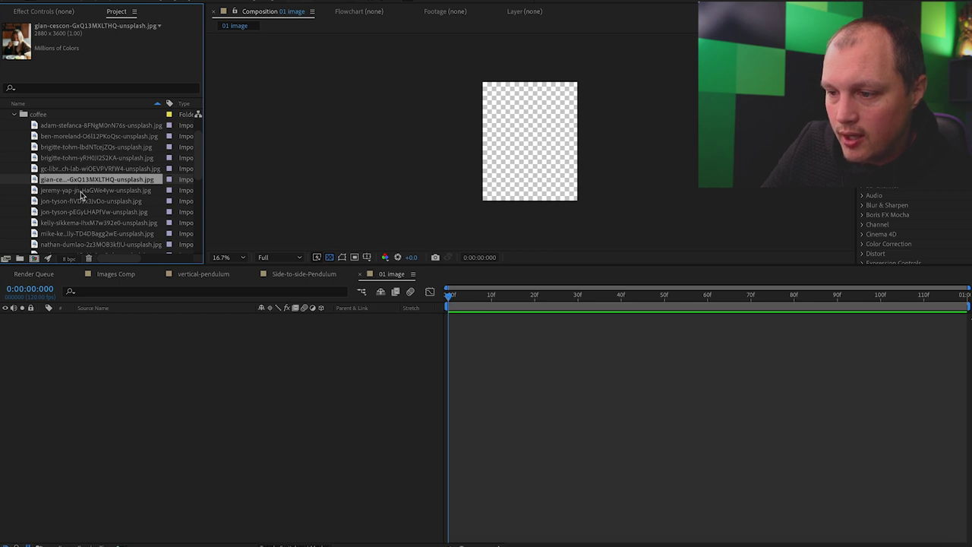
left_click(81, 191)
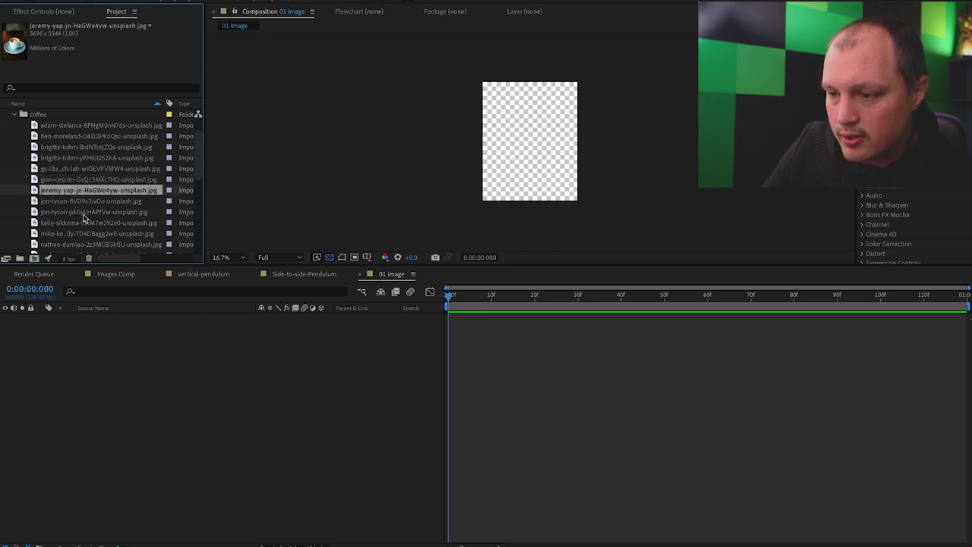
left_click(84, 214)
left_click(86, 194)
left_click(88, 201)
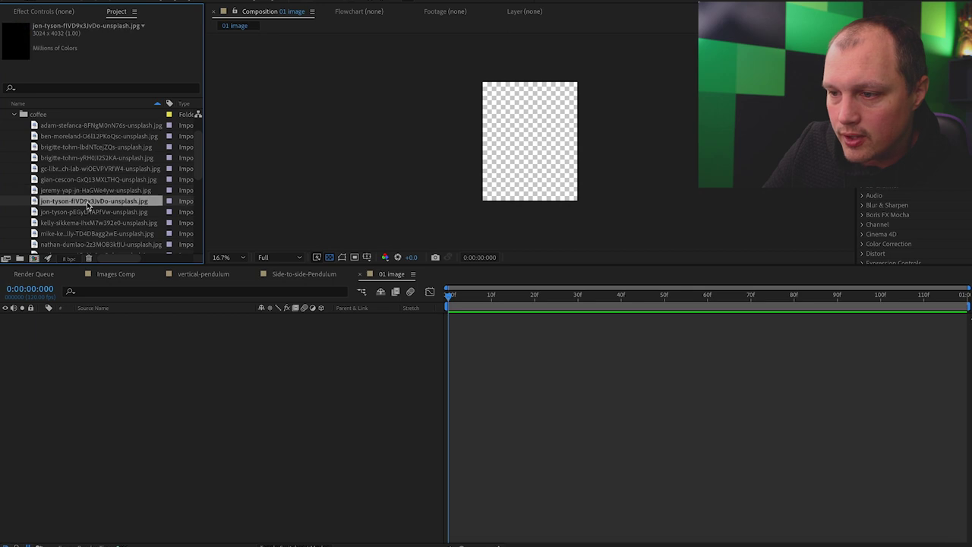
left_click(87, 216)
left_click_drag(86, 215, 205, 352)
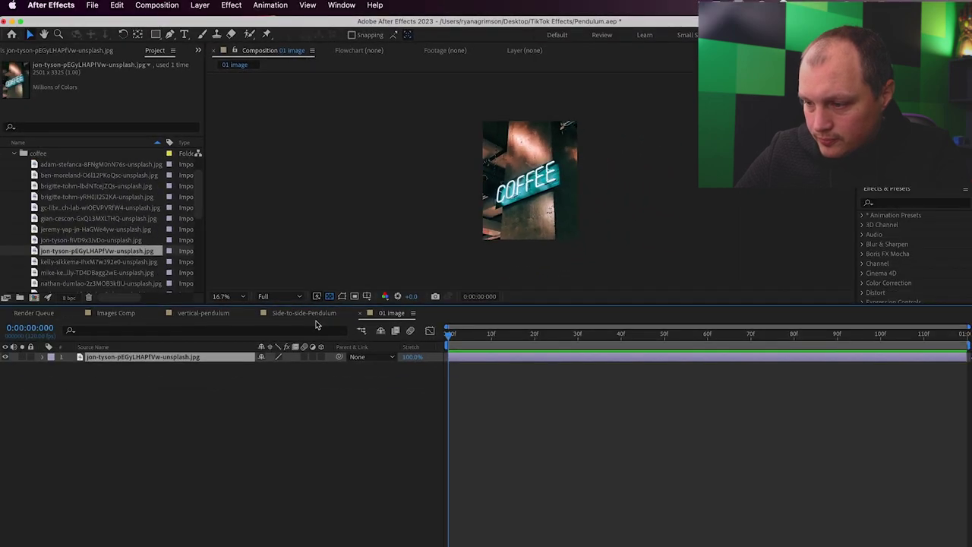
- Switch to Images Comp, collapse the coffee folder and add the 01 image composition to the timeline with its transform properties expanded
left_click(123, 317)
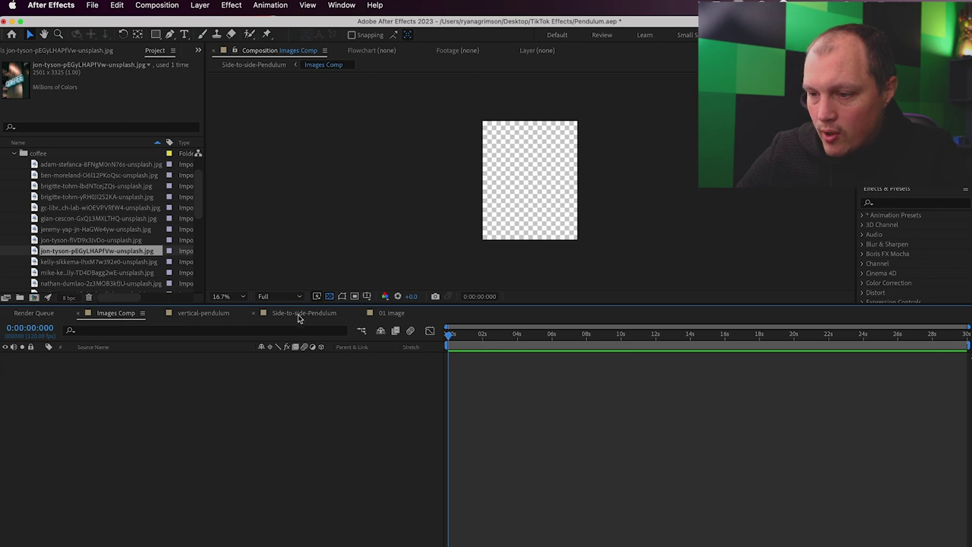
left_click(14, 153)
left_click_drag(22, 208, 72, 372)
left_click(43, 357)
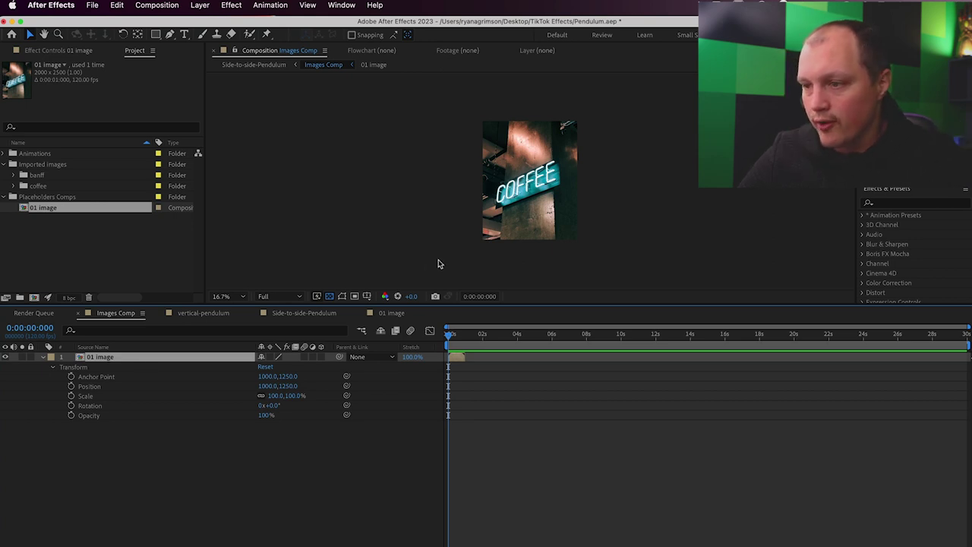
- Apply the Gaussian Blur effect to the 01 image layer in Images Comp
left_click(235, 5)
mouse_move(259, 100)
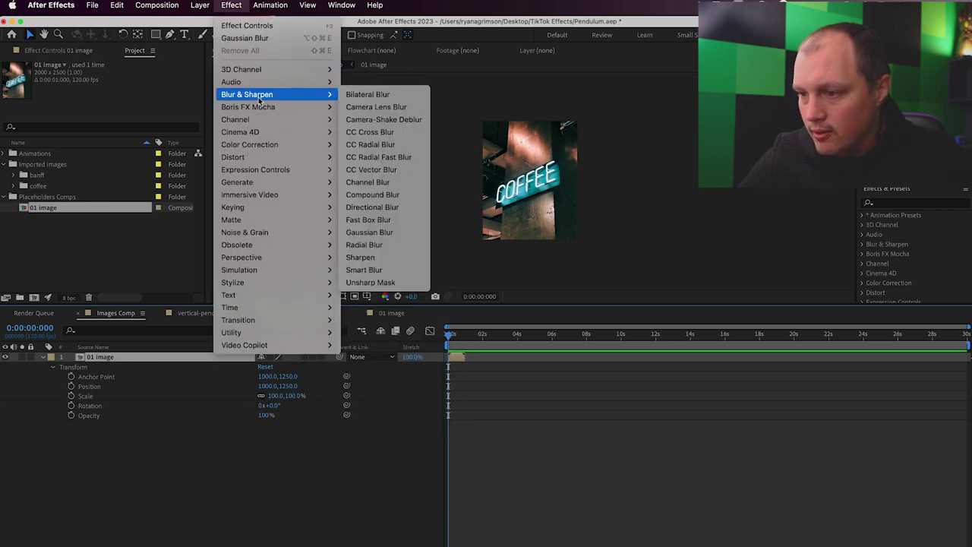
left_click(387, 234)
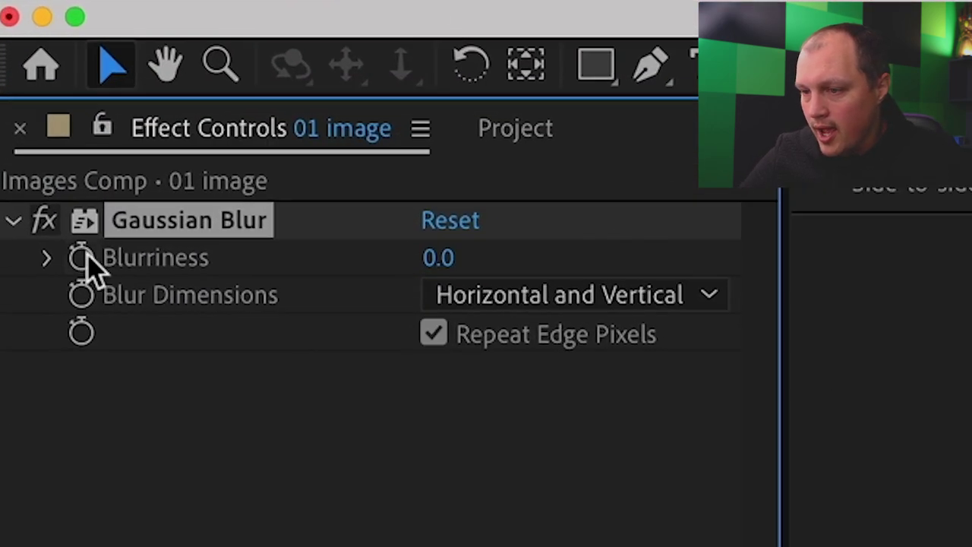
- Enable keyframing for the Gaussian Blur's Blurriness at the first frame, try a value of 20, and set it to 100
left_click(85, 261)
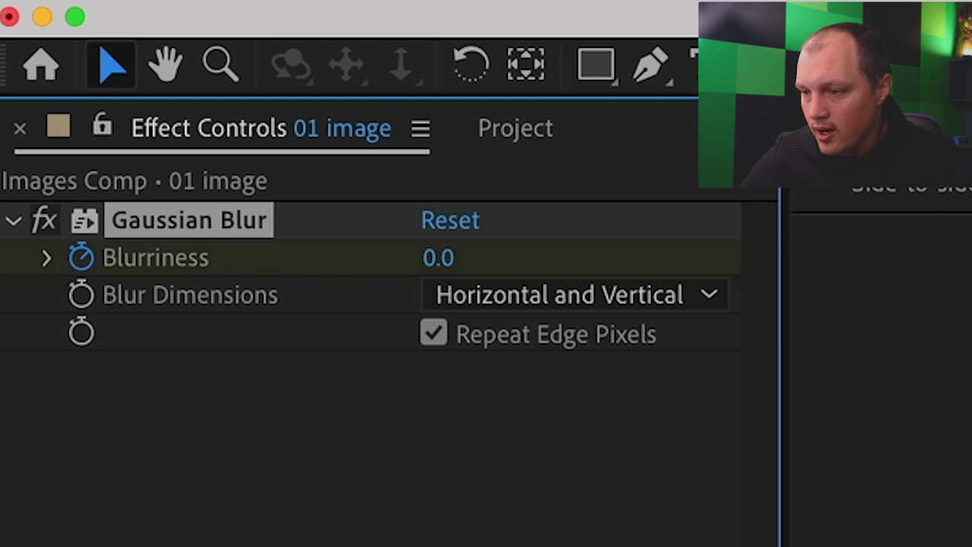
left_click(445, 258)
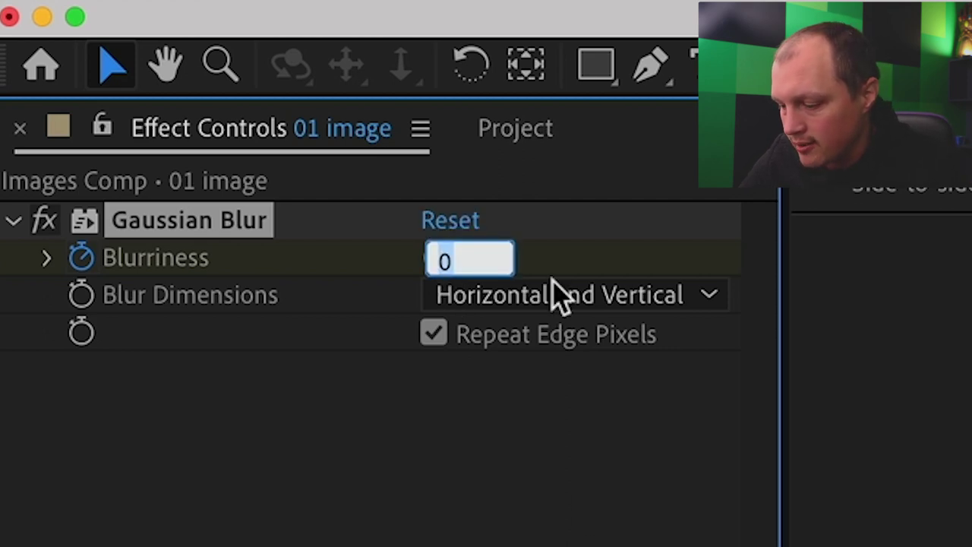
type("20")
key("Return")
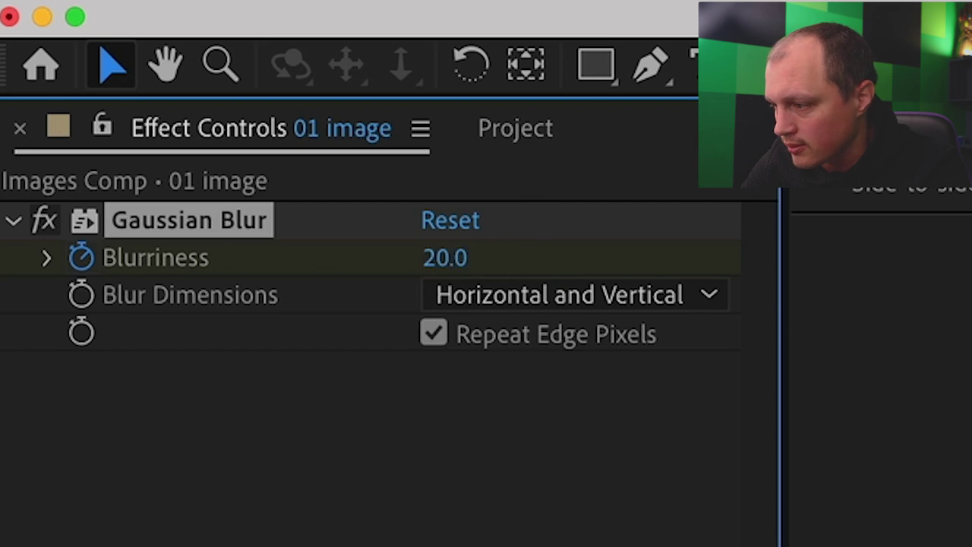
left_click(459, 259)
type("100")
key("Return")
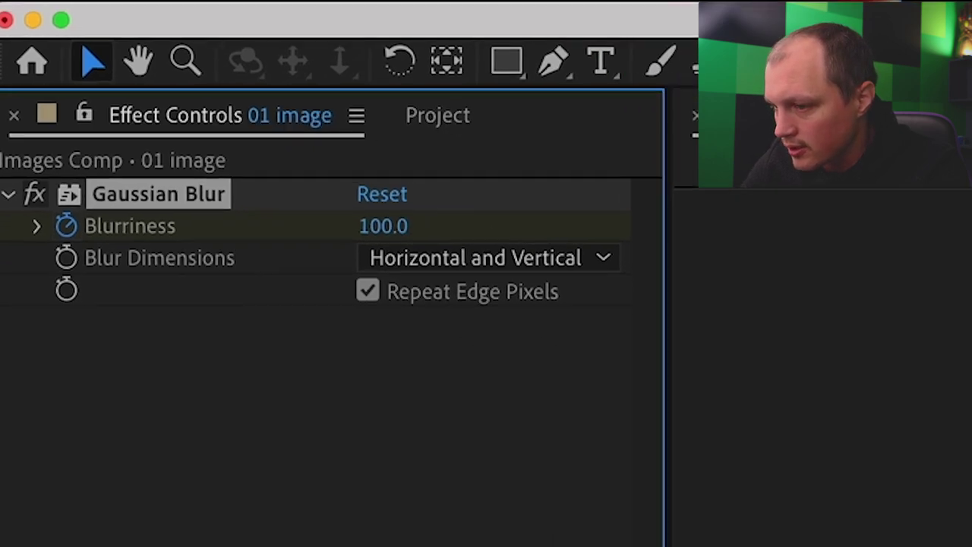
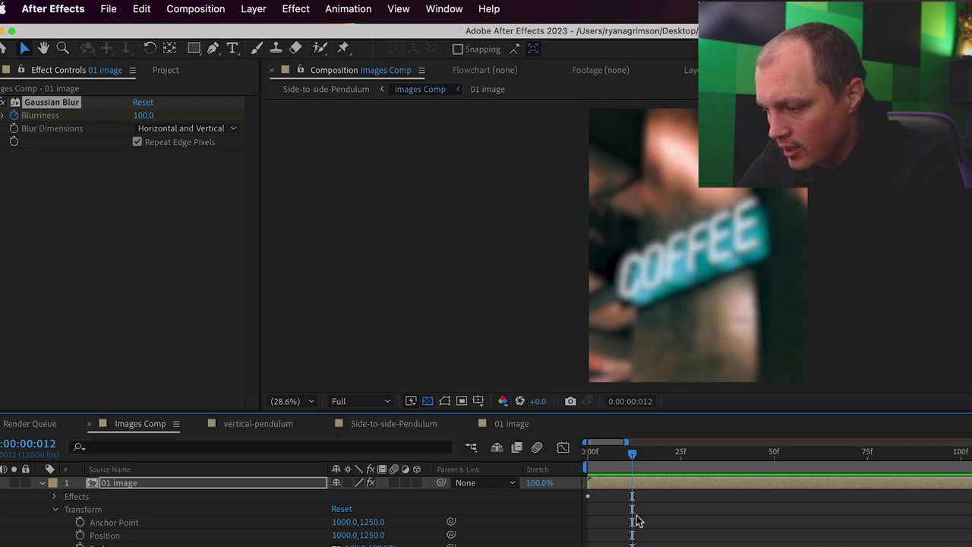
- Reveal the Gaussian Blur properties in the timeline and set a Blurriness keyframe of 0 at frame 12
left_click(55, 496)
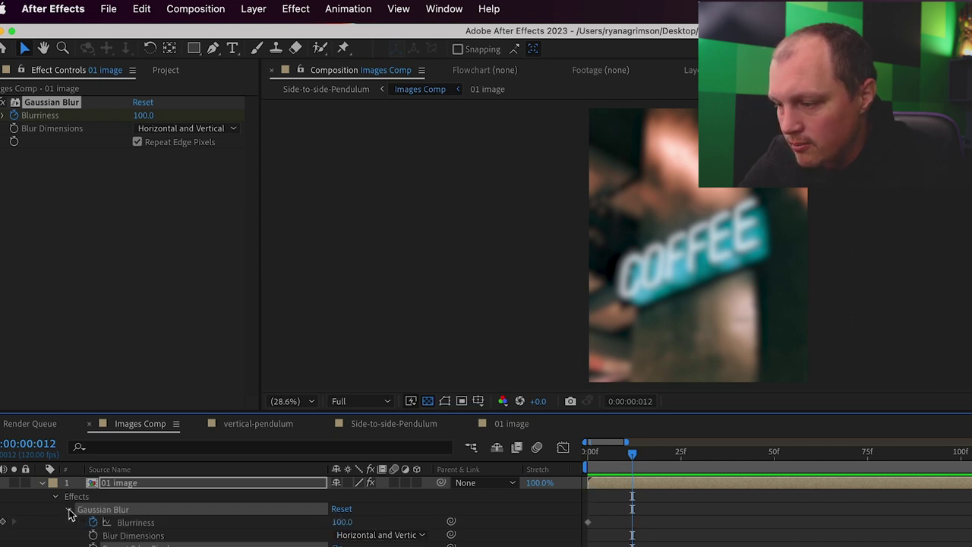
left_click(144, 114)
type("0")
key("Return")
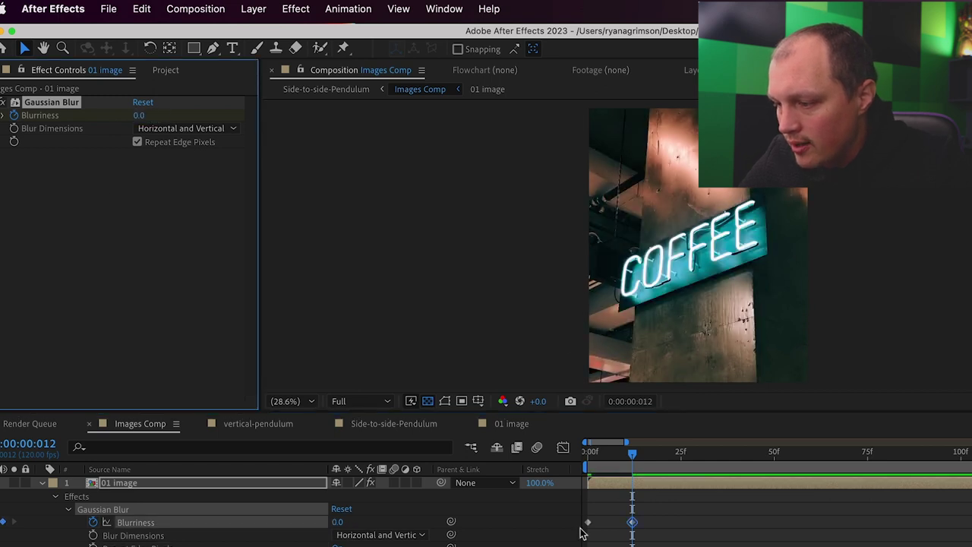
- Copy the two Blurriness keyframes and paste them starting at frame 61
mouse_move(633, 453)
left_mouse_down()
mouse_move(585, 456)
mouse_move(635, 459)
left_mouse_up()
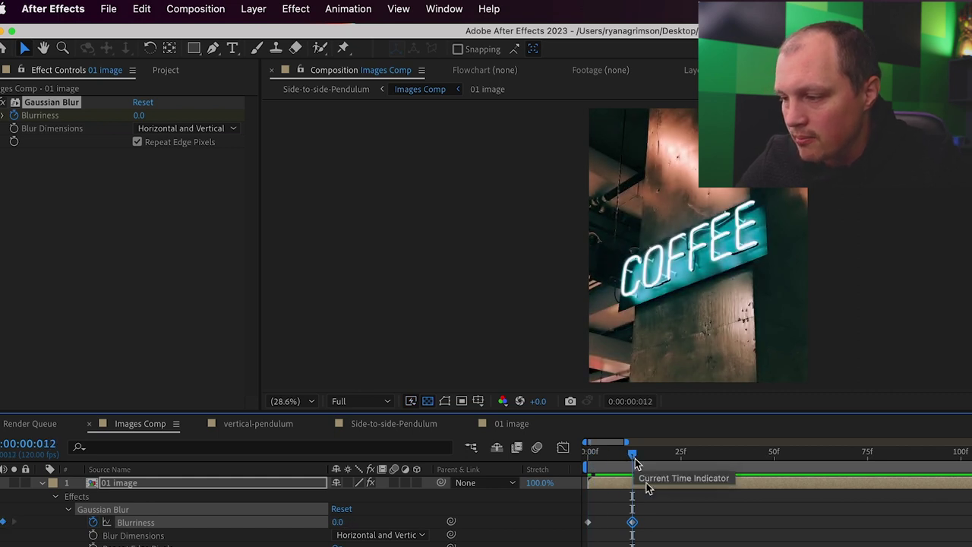
left_click_drag(695, 536, 586, 516)
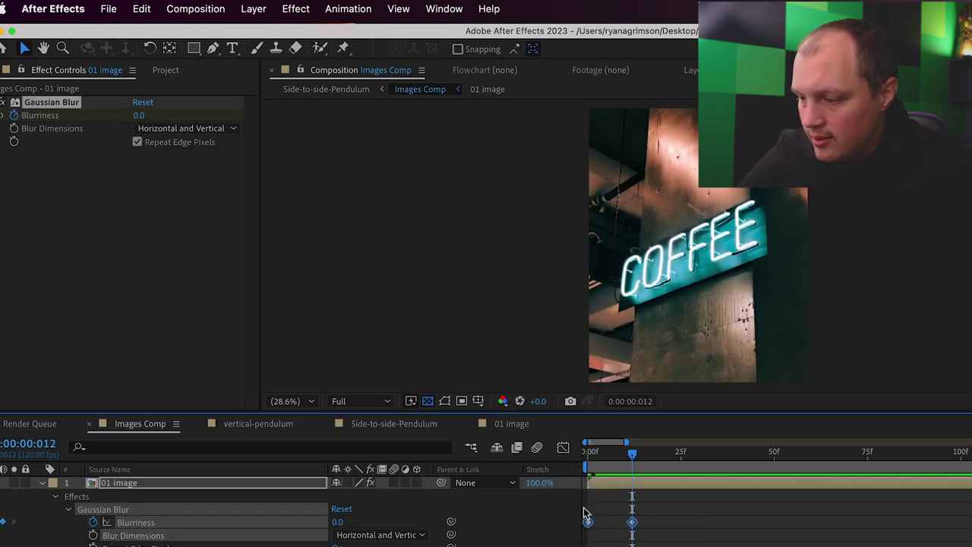
left_click(815, 456)
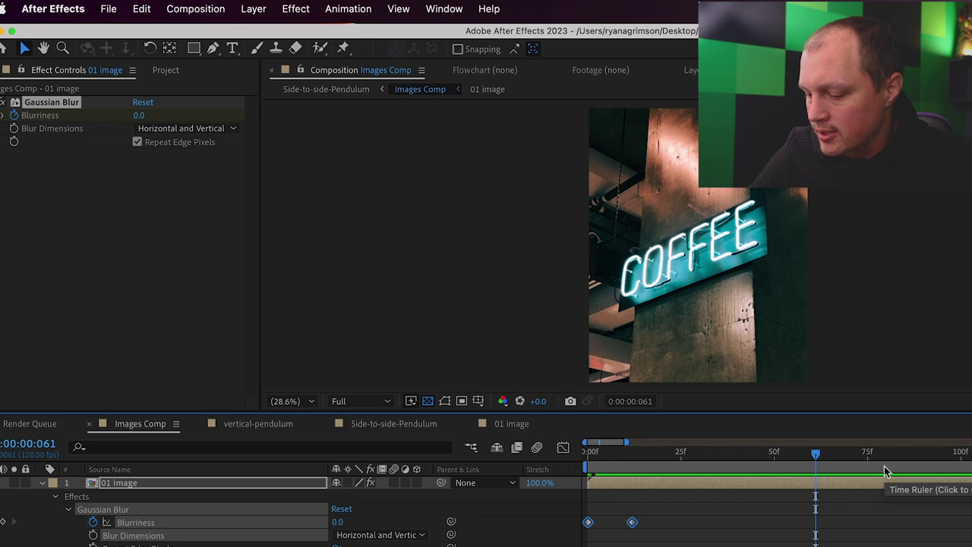
key("cmd+v")
left_click_drag(796, 518, 867, 532)
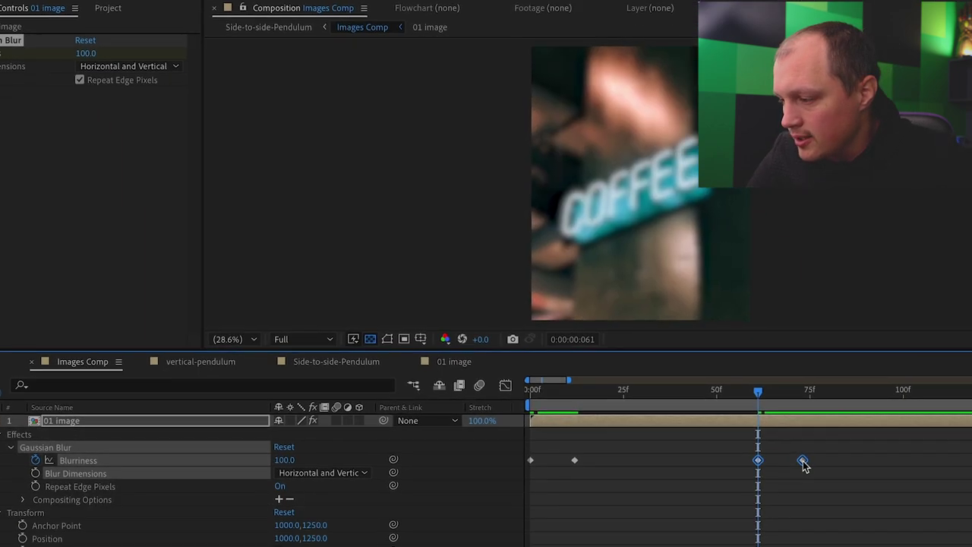
- Time-reverse the two pasted Blurriness keyframes with the Keyframe Assistant
right_click(861, 524)
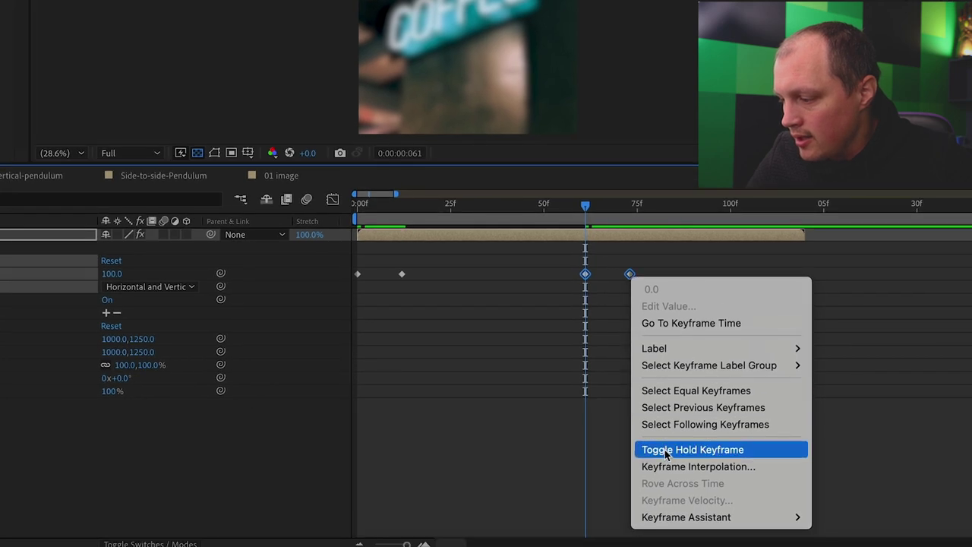
mouse_move(678, 523)
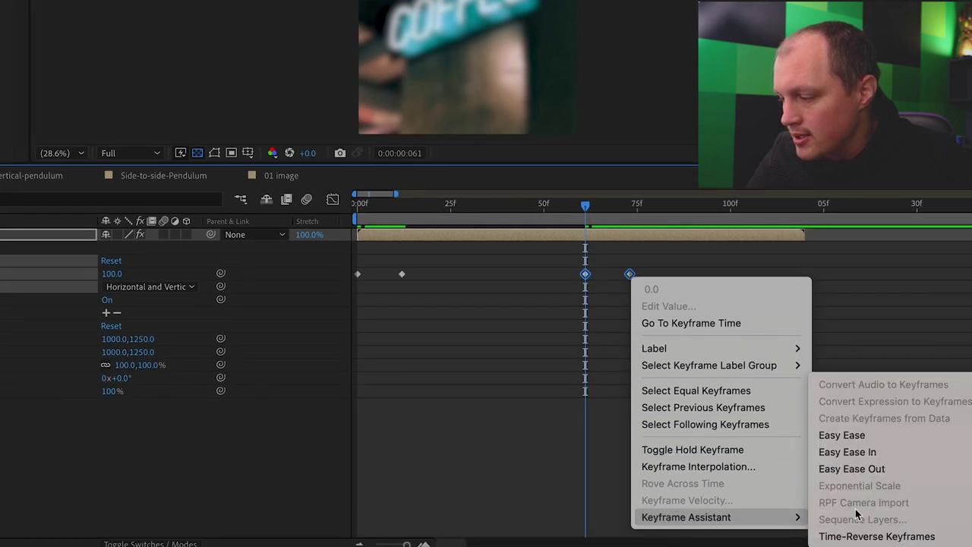
left_click(866, 535)
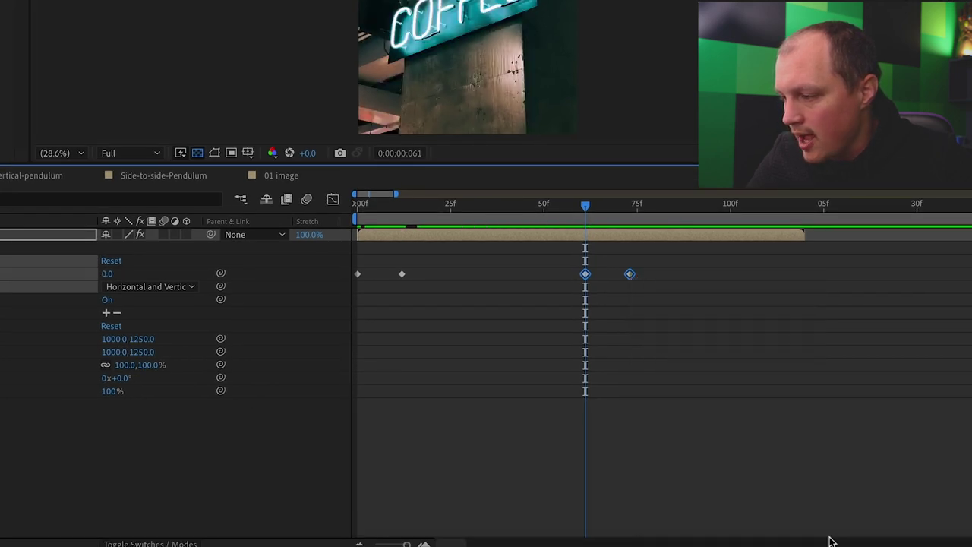
- Move the reversed Blurriness keyframes to the layer's end, with the last at frame 119, and collapse the layer's properties
left_click(653, 307)
left_click_drag(575, 271, 805, 285)
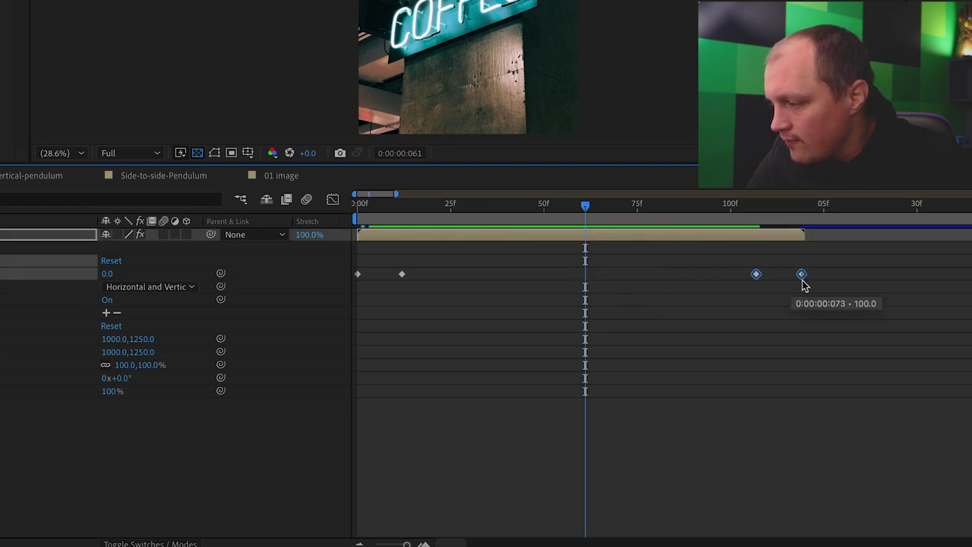
left_click_drag(751, 212, 803, 201)
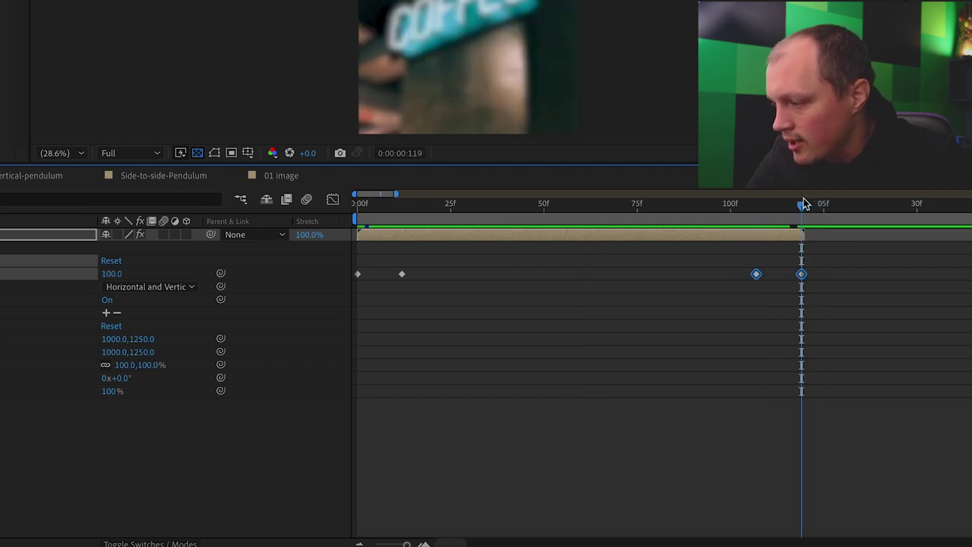
key("u")
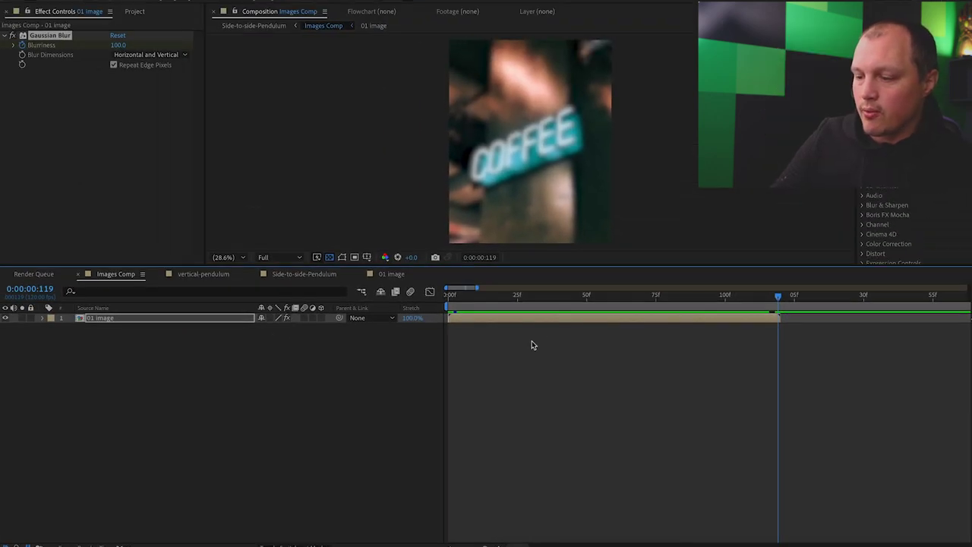
- Duplicate the 01 image composition with the True Comp Duplicator script, making 29 copies with the last number in names incremented, and close the script
key("minus")
key("minus")
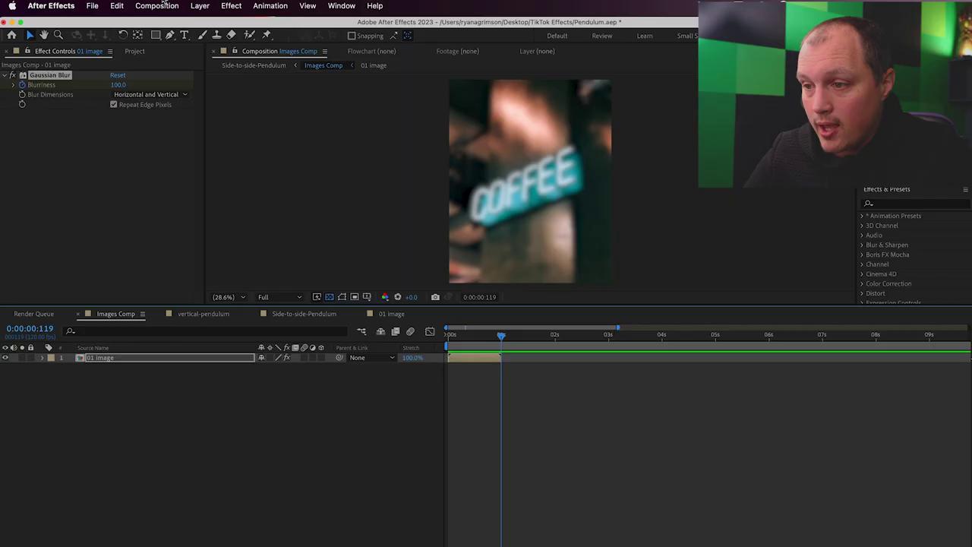
left_click(157, 5)
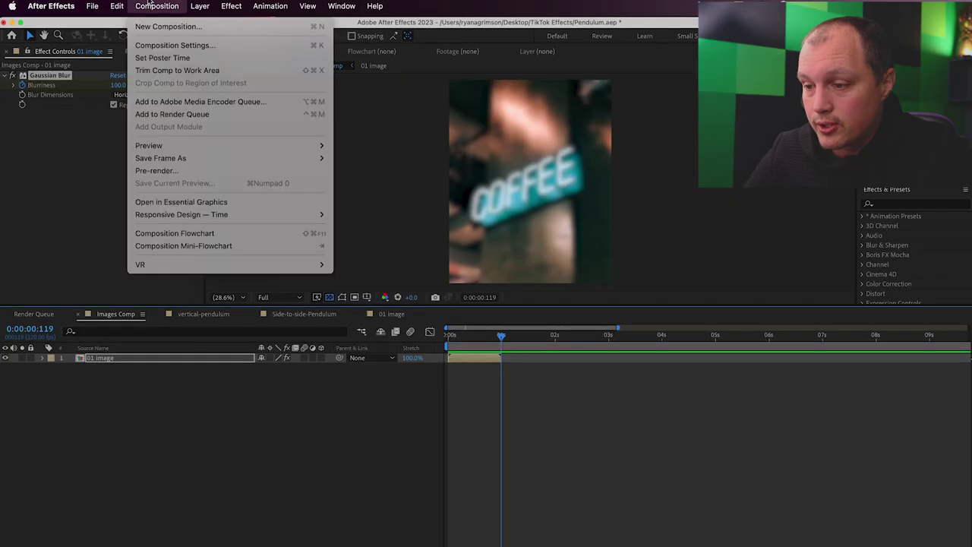
mouse_move(120, 8)
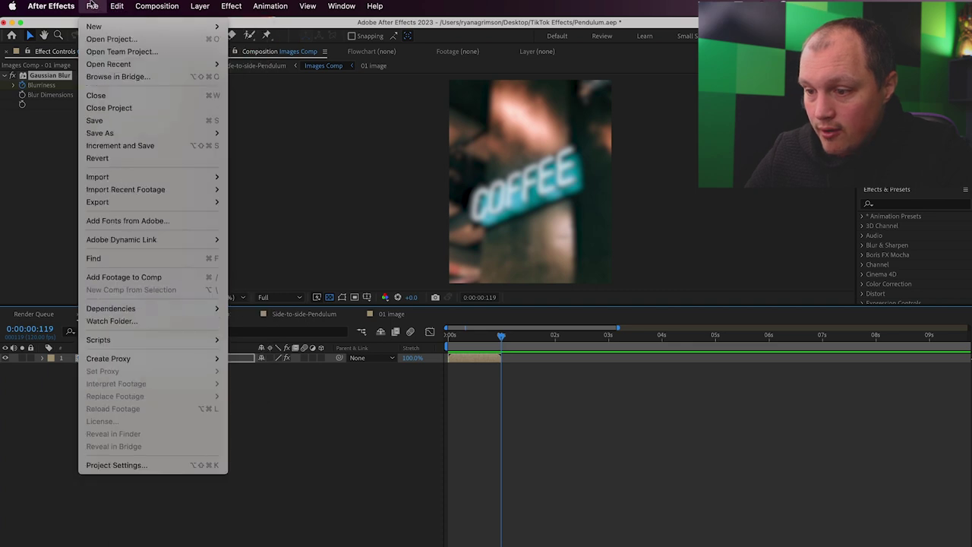
mouse_move(149, 340)
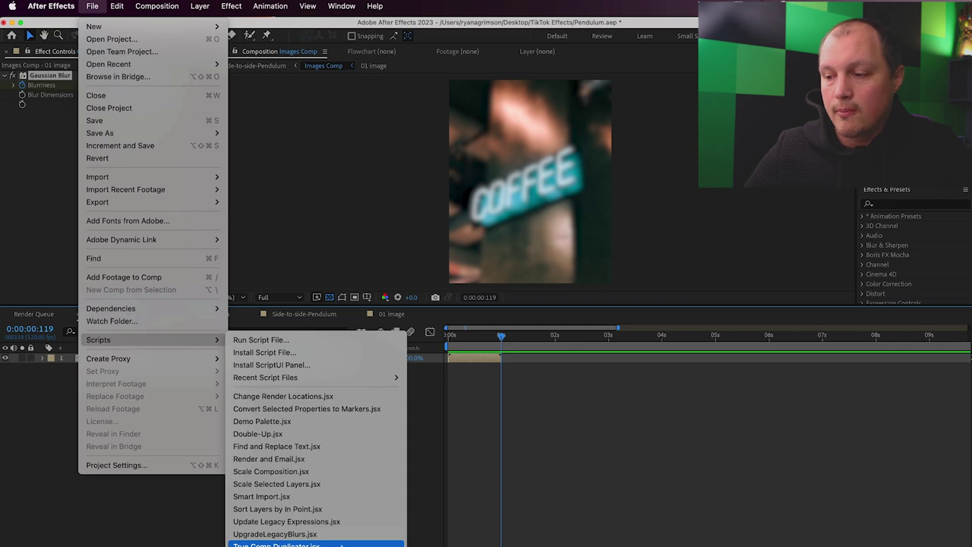
left_click(341, 544)
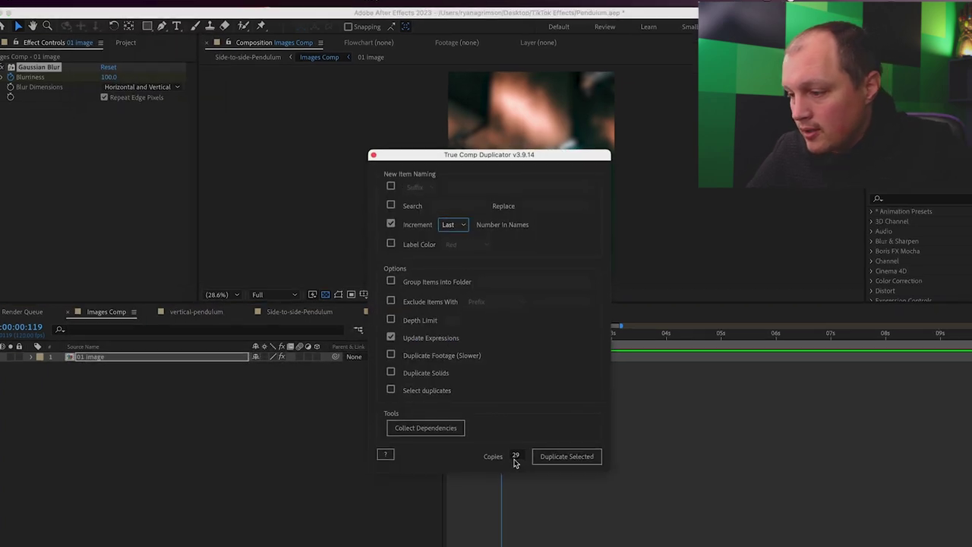
left_click(517, 455)
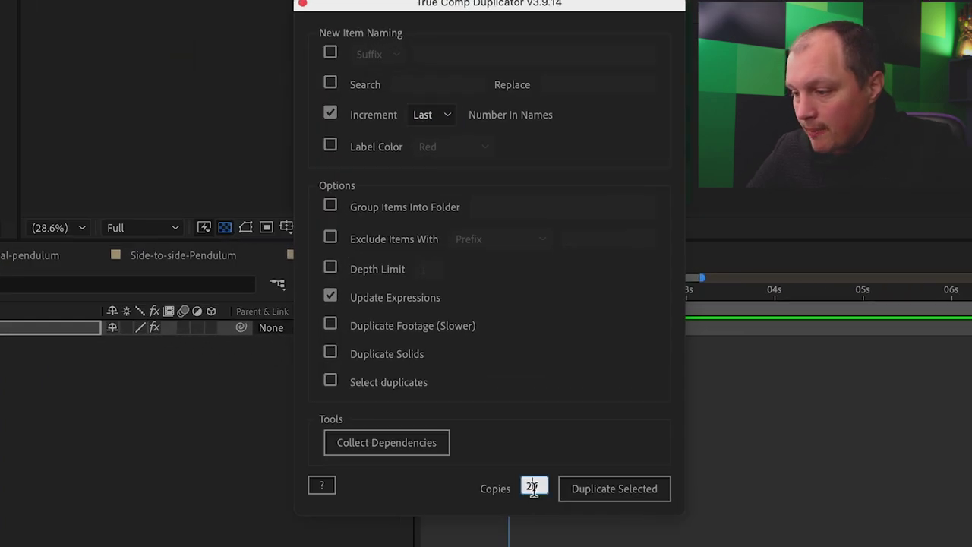
double_click(533, 487)
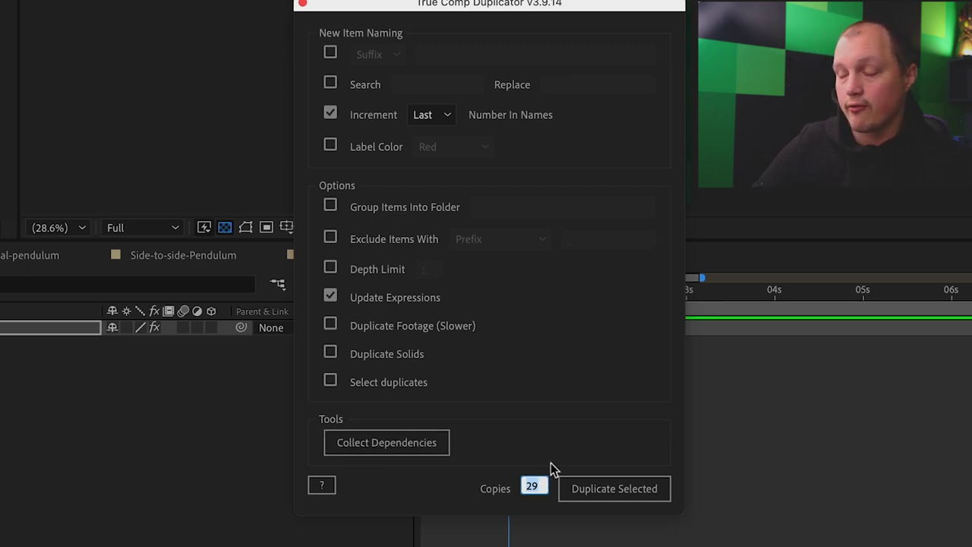
left_click(599, 480)
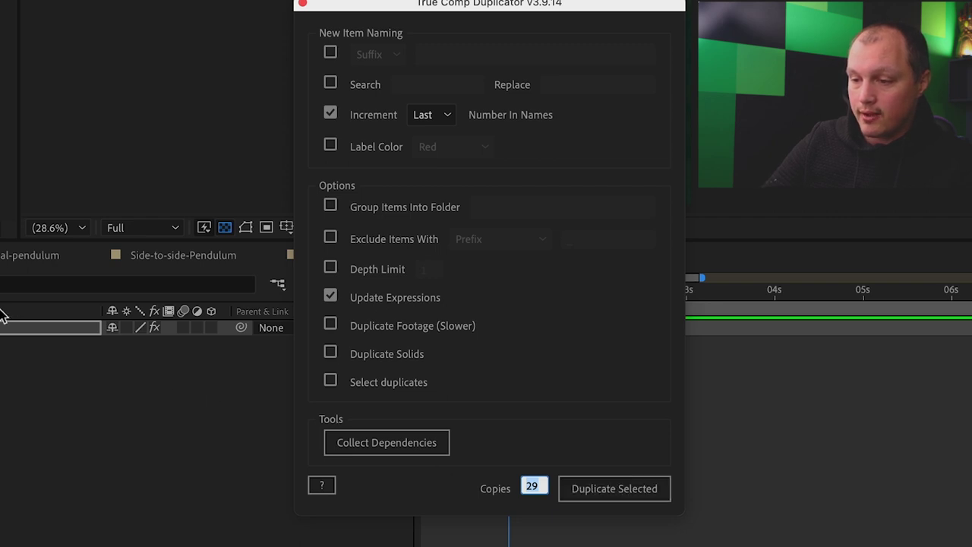
left_click(651, 493)
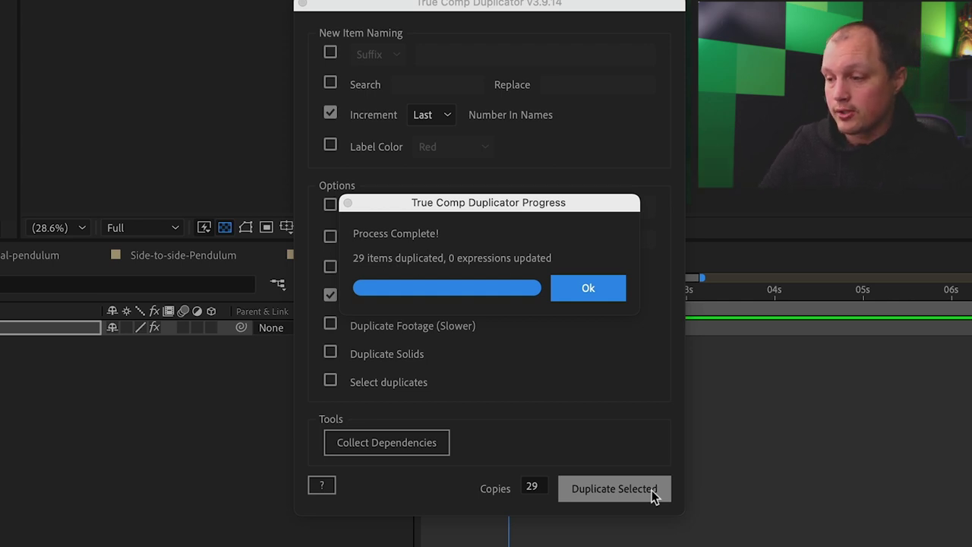
left_click(595, 297)
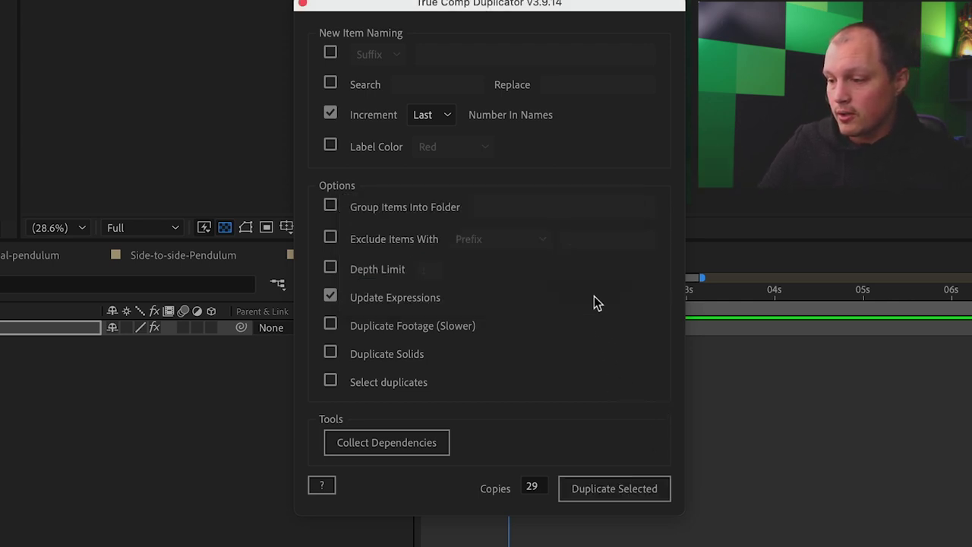
left_click(302, 5)
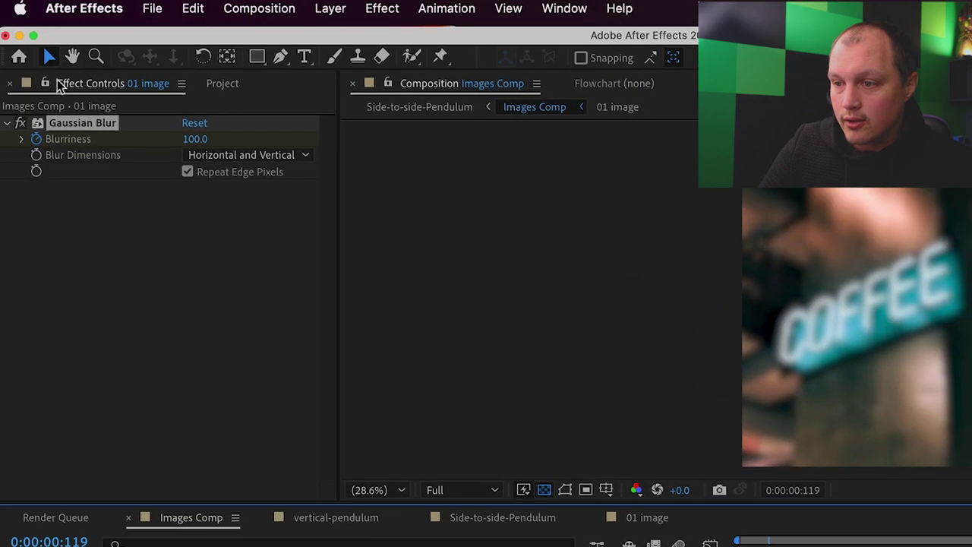
- Add the compositions 02 image through 30 image to the Images Comp timeline below the 01 image layer
left_click(228, 84)
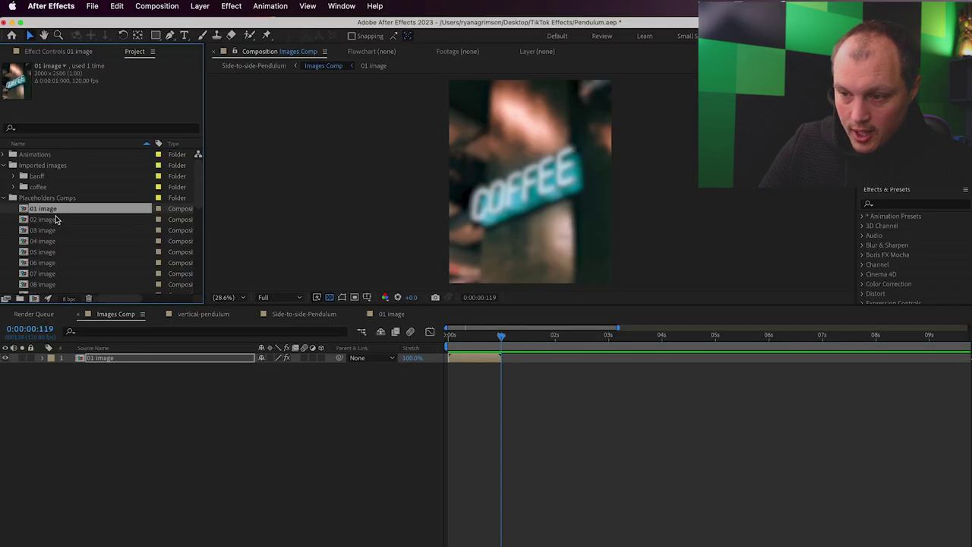
scroll(55, 219, "down", 7)
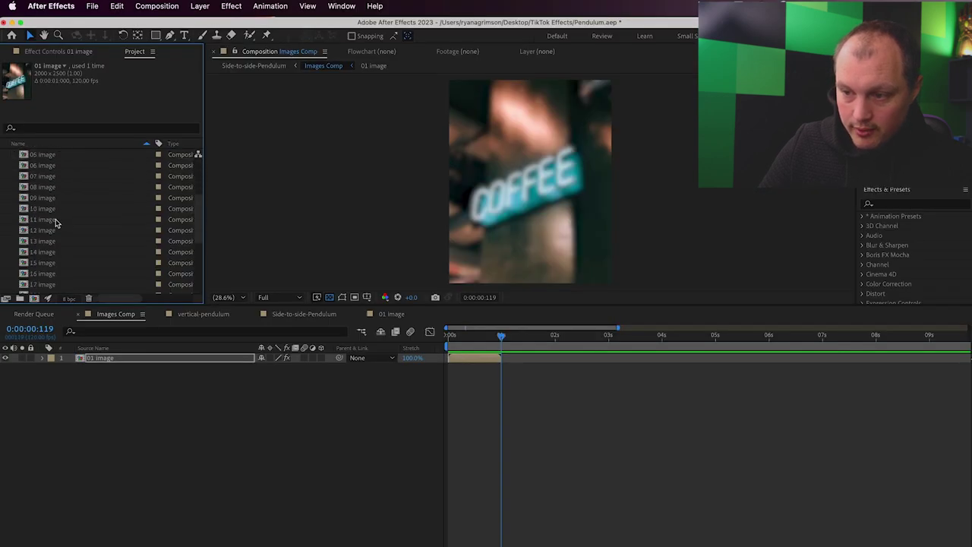
scroll(55, 223, "up", 7)
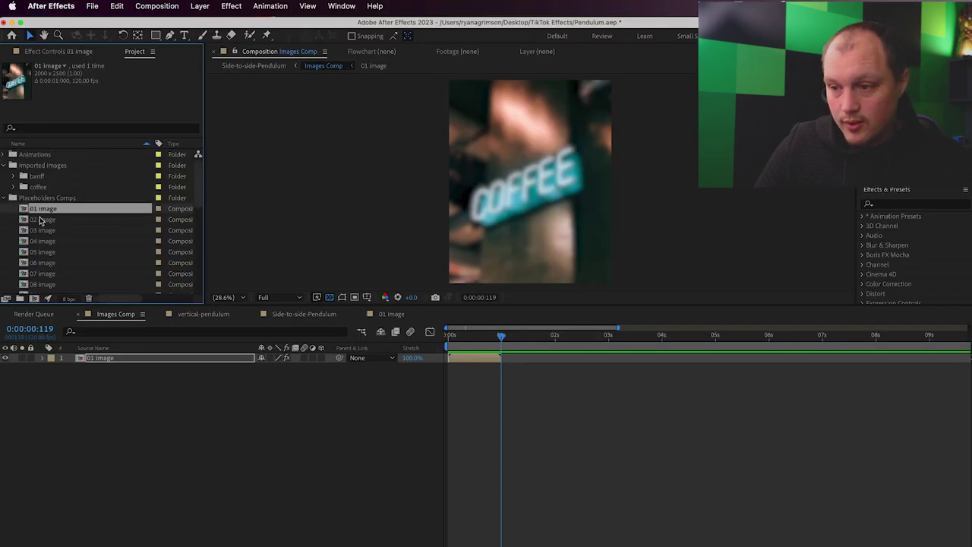
left_click(42, 219)
scroll(40, 221, "down", 7)
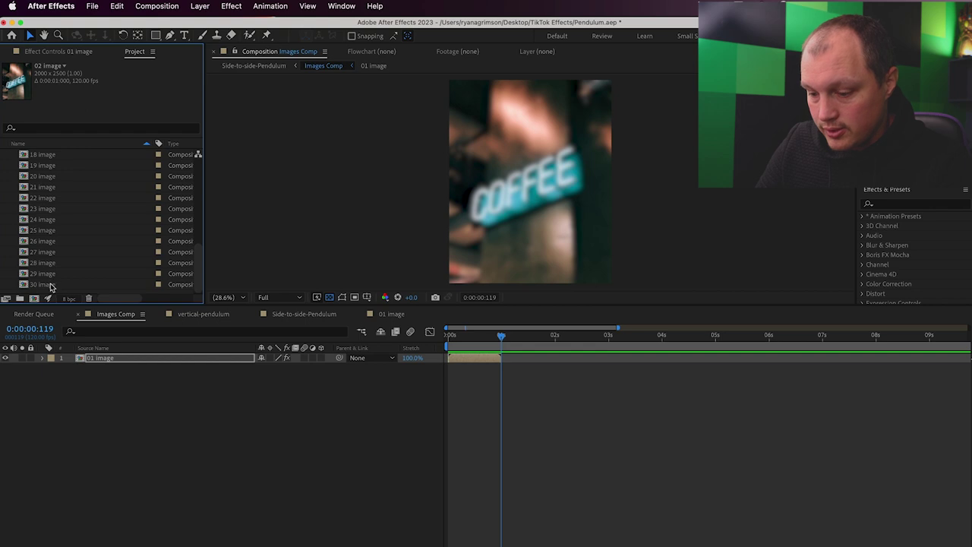
left_click(50, 285, "shift")
left_click_drag(45, 284, 72, 456)
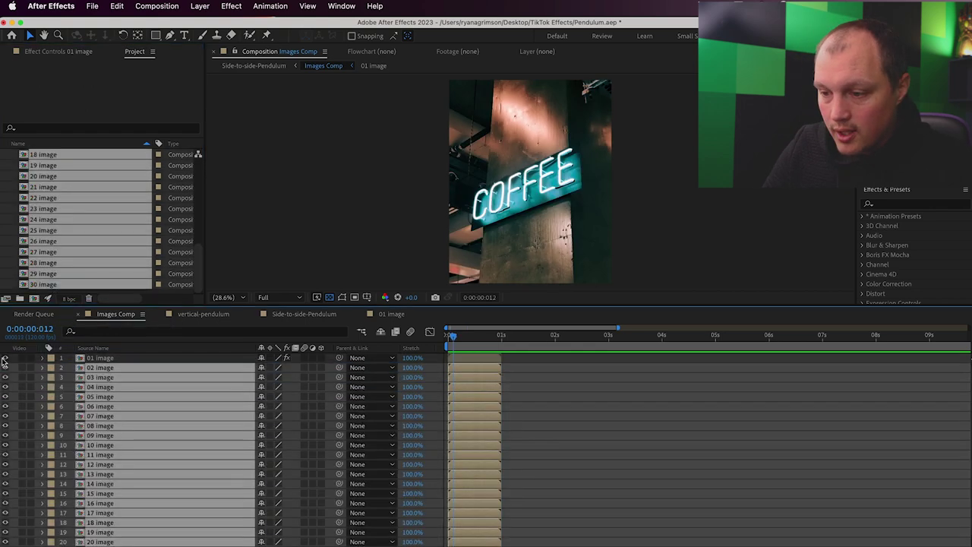
- Copy the four Gaussian Blur Blurriness keyframes from the 01 image layer and paste them onto all layers at frame 0
left_click(43, 358)
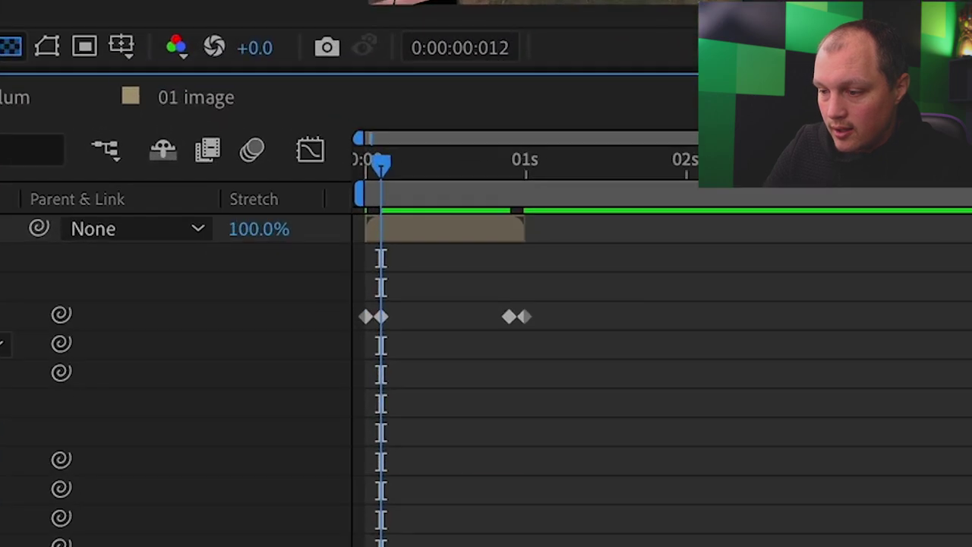
left_click_drag(579, 349, 344, 294)
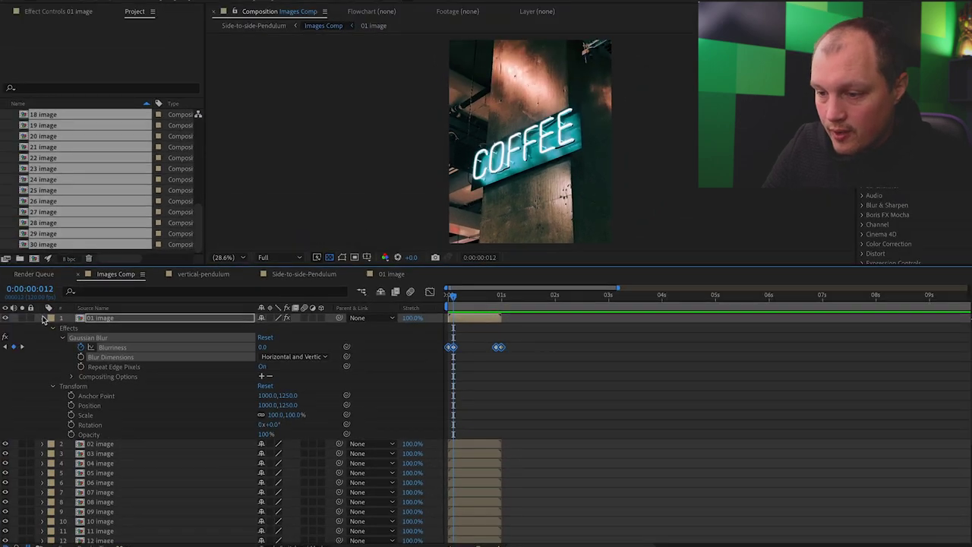
left_click(42, 318)
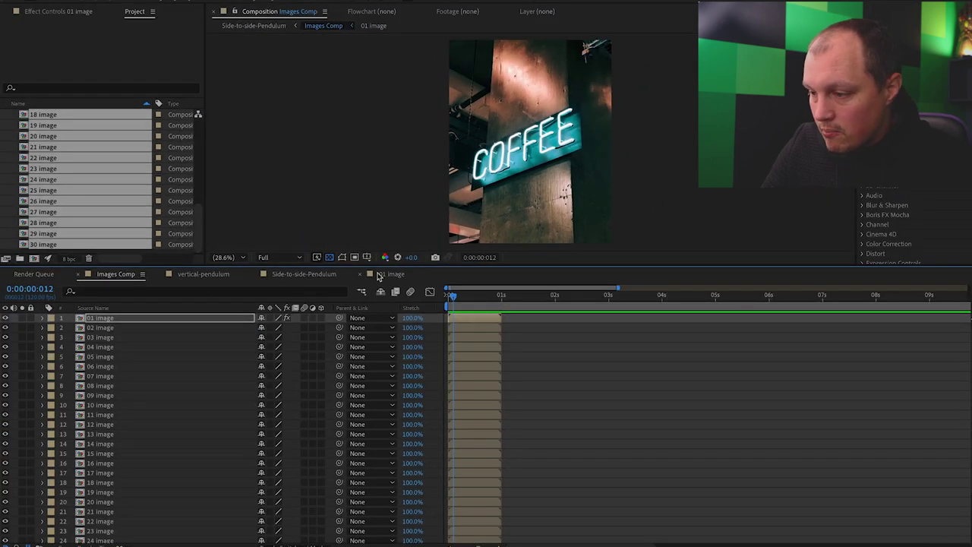
left_click_drag(456, 299, 447, 300)
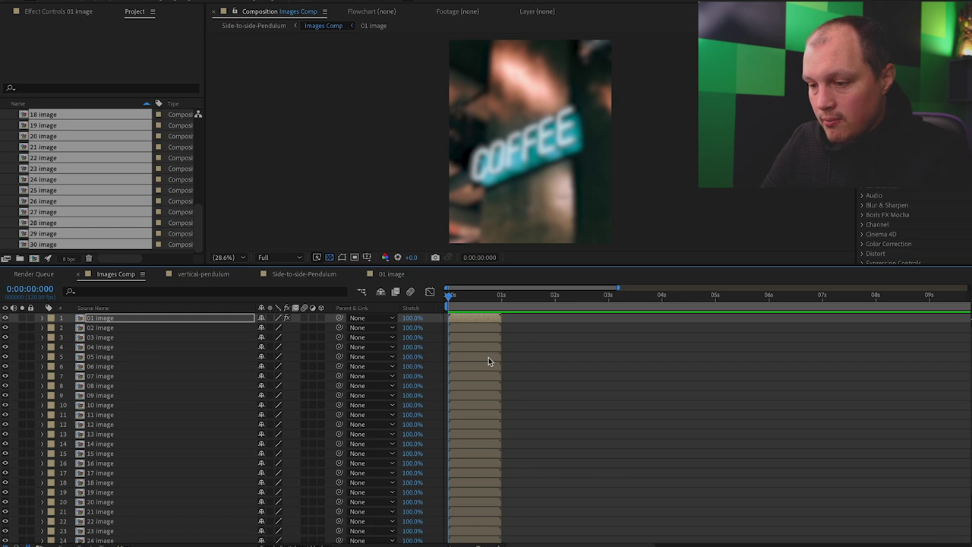
key("ctrl+a")
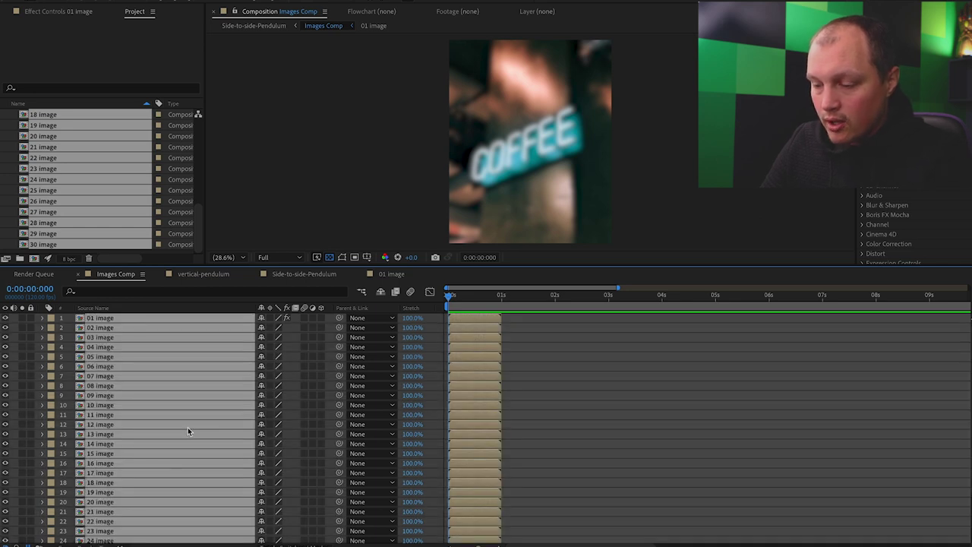
key("ctrl+v")
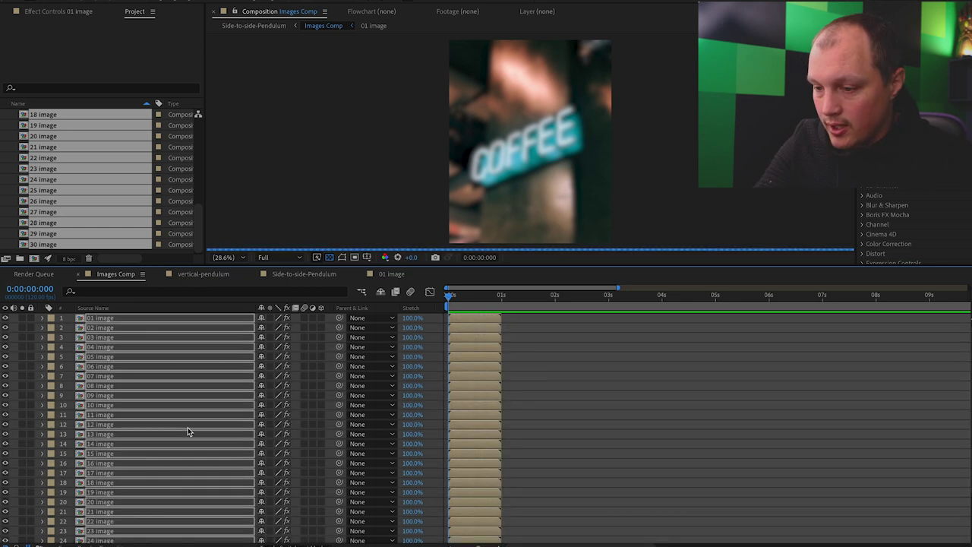
- Check the pasted blur animation on the 02 image layer across the first second, and return to the composition's start
left_click(531, 352)
left_click(464, 332)
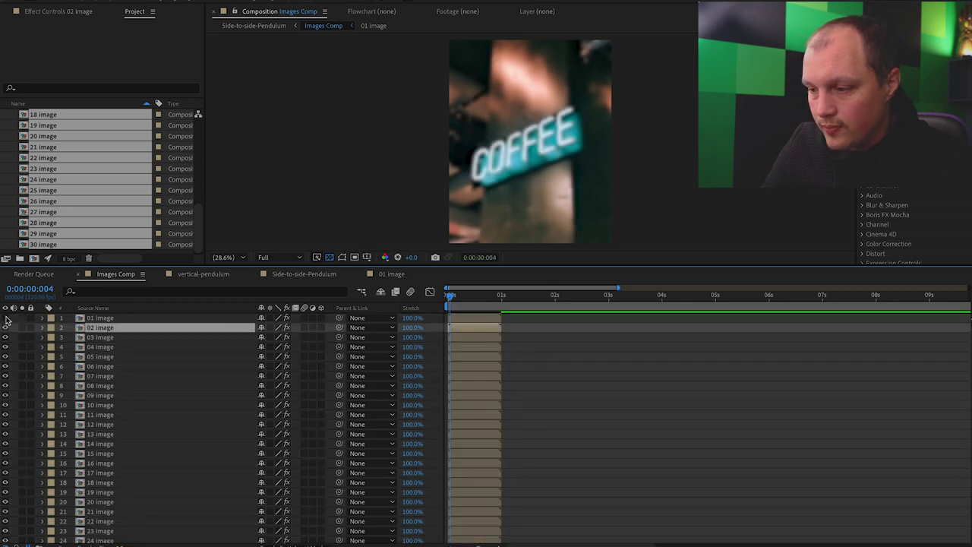
left_click_drag(449, 298, 499, 296)
key("Home")
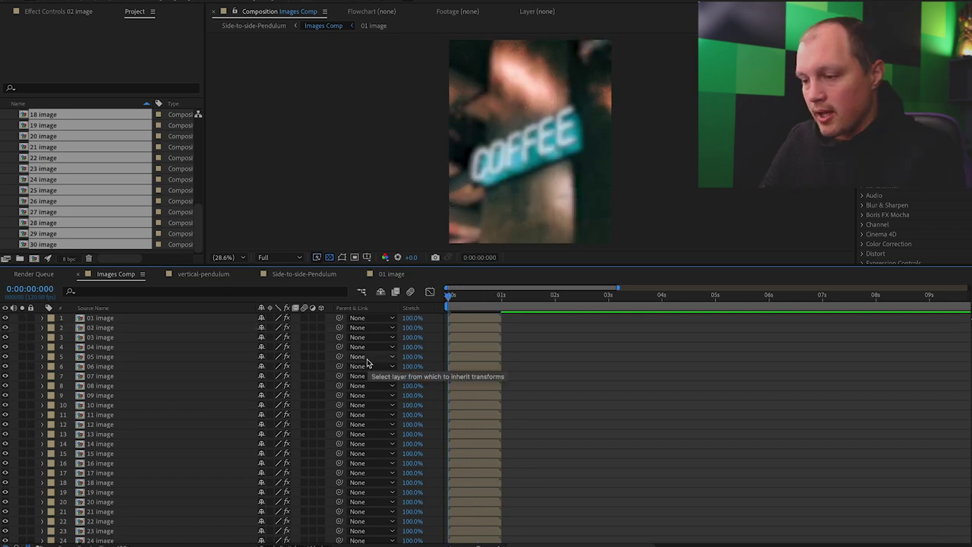
- Arrange all the image layers one after another with Sequence Layers from the Keyframe Assistant, without overlap
key("ctrl+a")
right_click(431, 316)
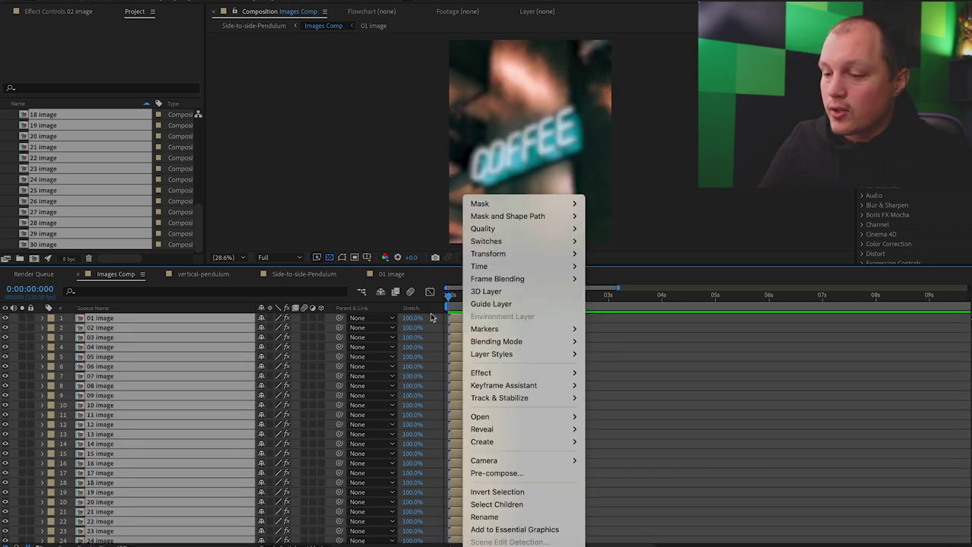
right_click(454, 366)
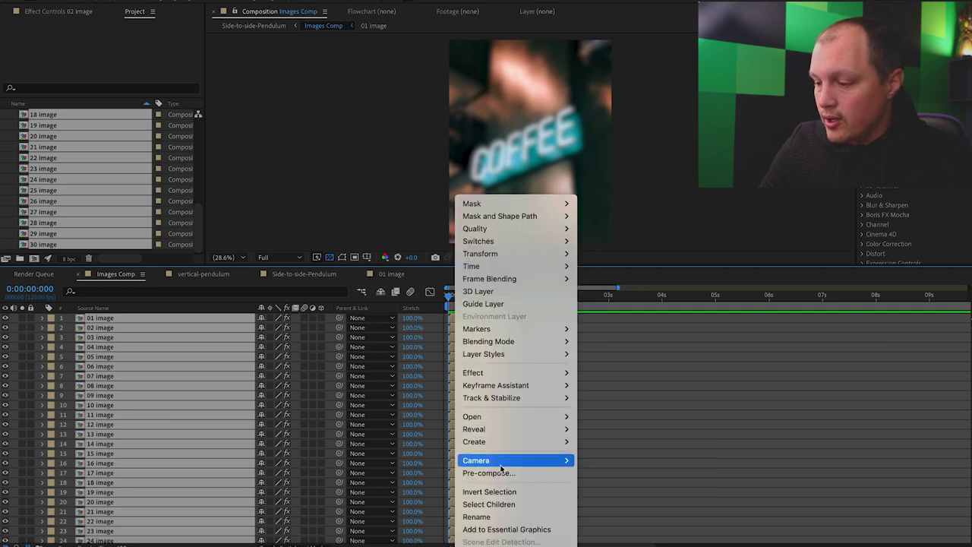
mouse_move(512, 391)
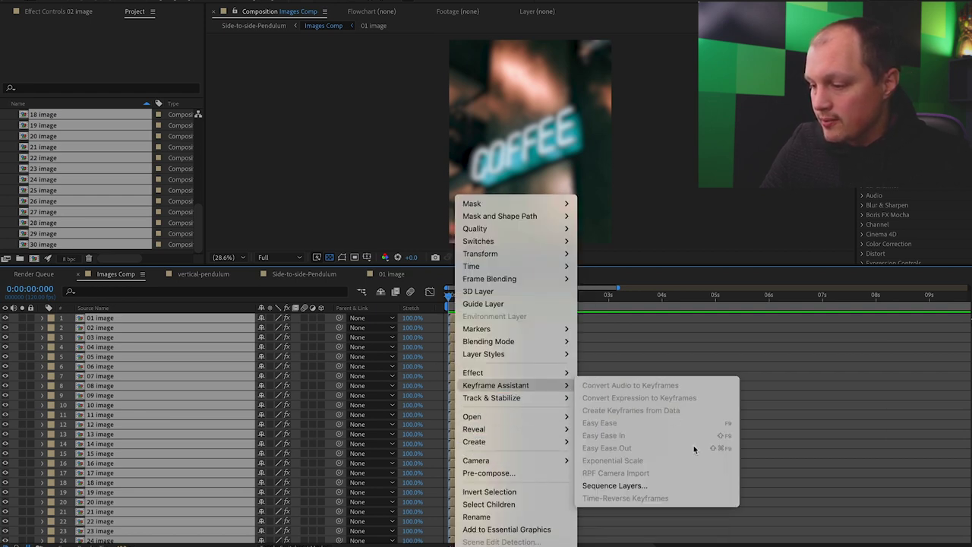
left_click(670, 487)
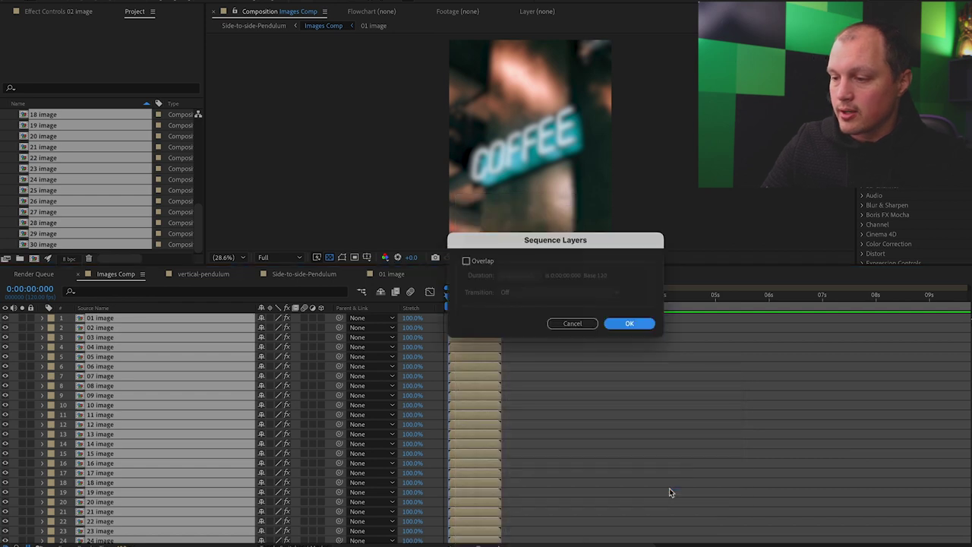
left_click(628, 323)
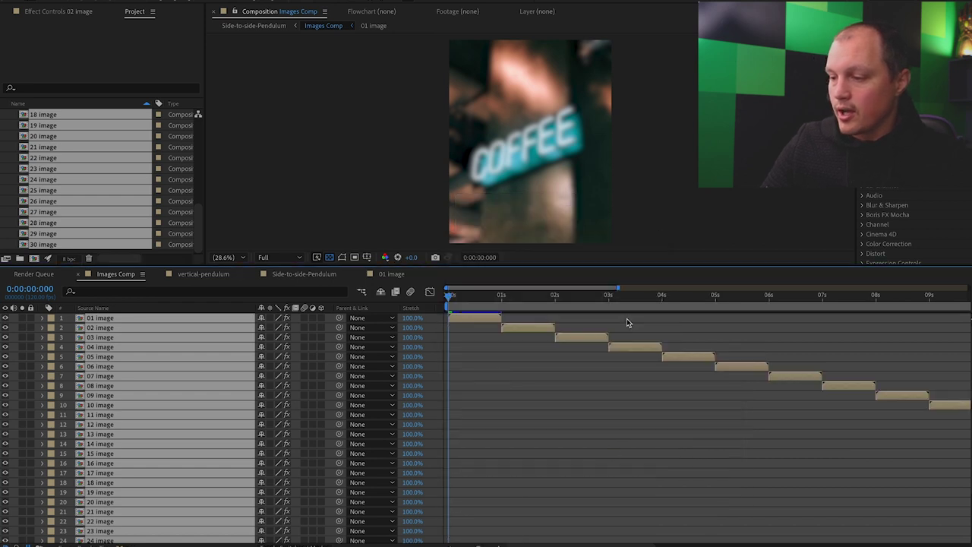
- Preview the blur transitions between the sequenced layers, return to the start and deselect all layers
left_click_drag(452, 298, 492, 302)
key("space")
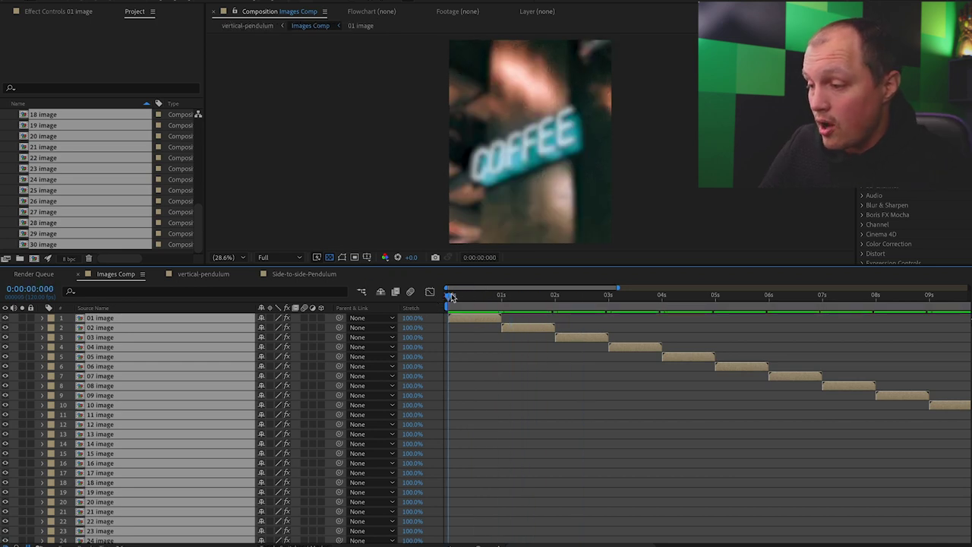
left_click_drag(451, 293, 684, 297)
key("Home")
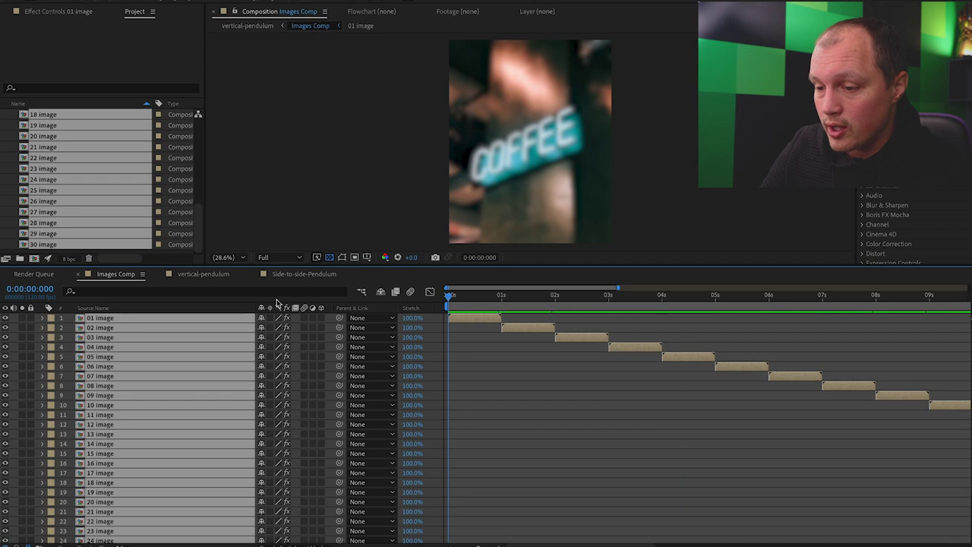
left_click(254, 152)
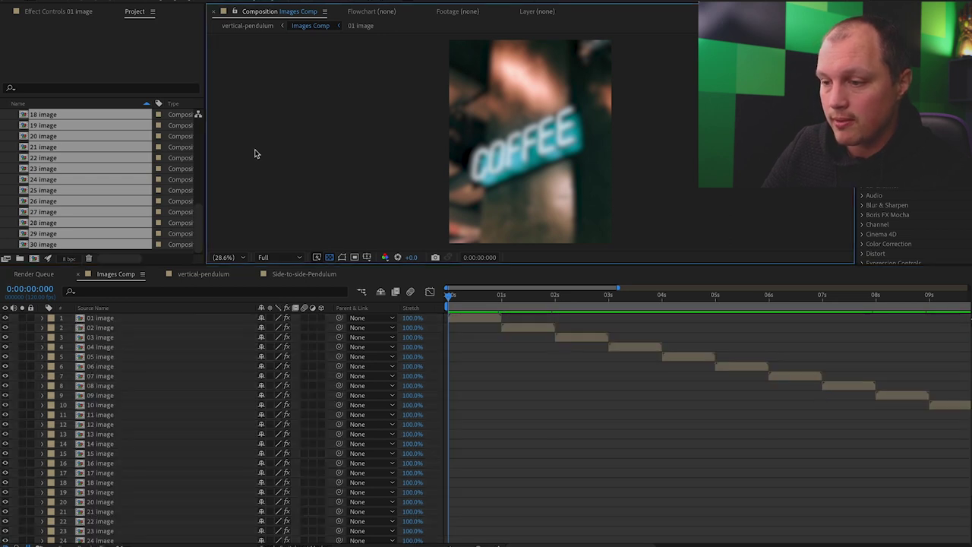
- Open the 02 image composition and place the photo of hands holding a coffee cup from the coffee folder above its existing image
left_click(85, 329)
double_click(85, 329)
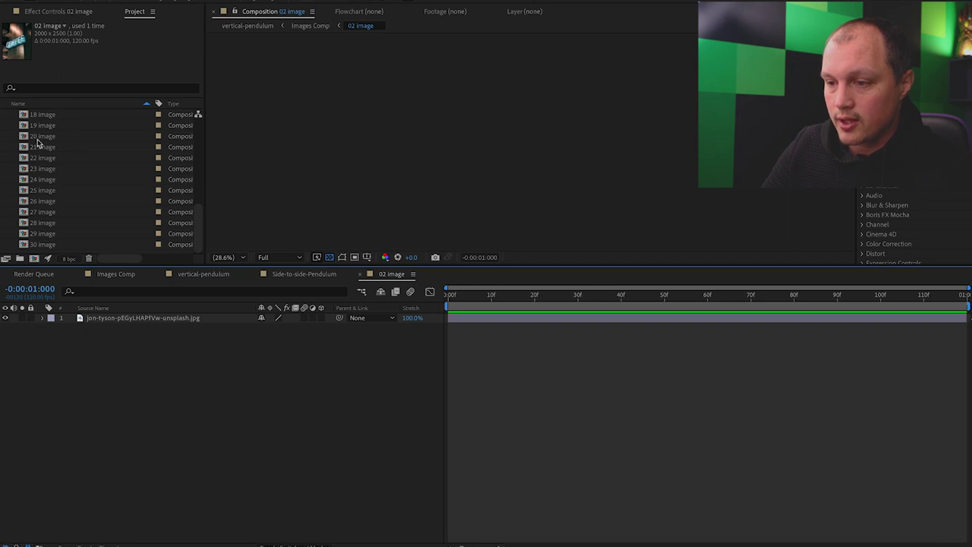
scroll(37, 141, "up", 5)
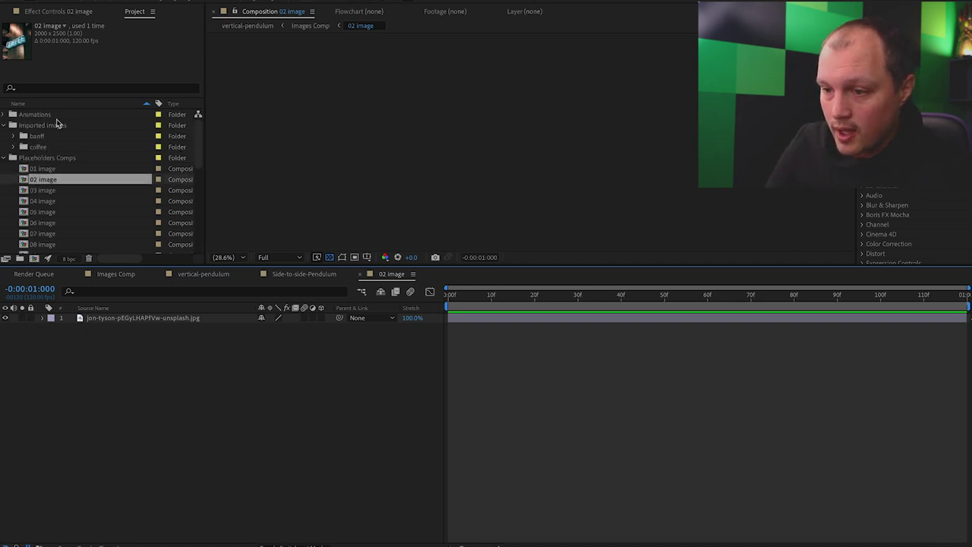
left_click(13, 148)
left_click(65, 148)
left_click_drag(66, 148, 85, 320)
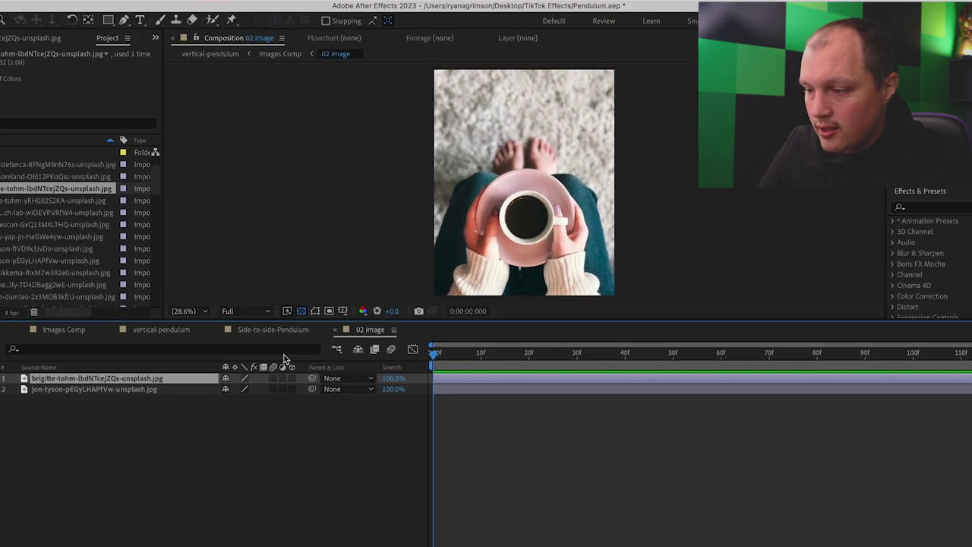
- Open the 03 image composition from Images Comp and place the gian-cescon photo from the coffee folder above its existing image
left_click(362, 306)
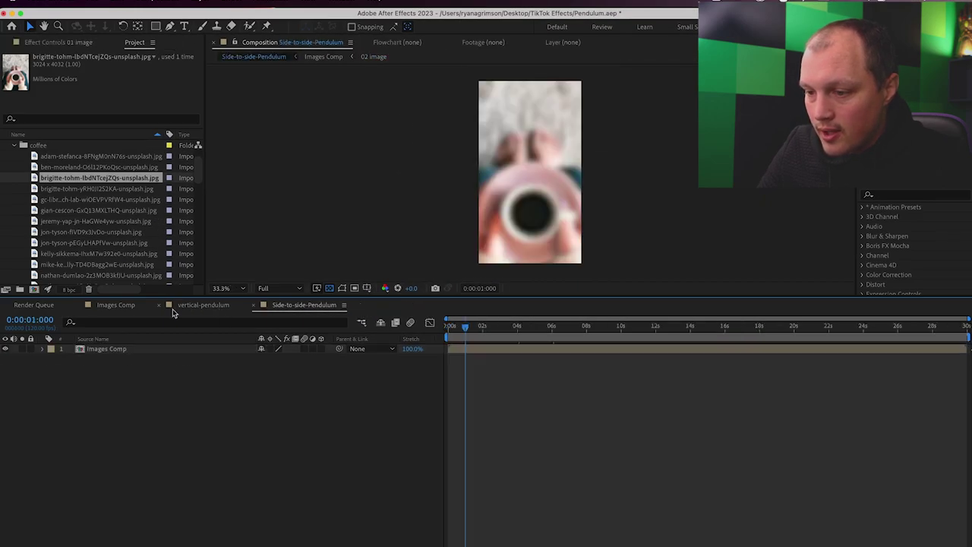
left_click(120, 307)
double_click(81, 367)
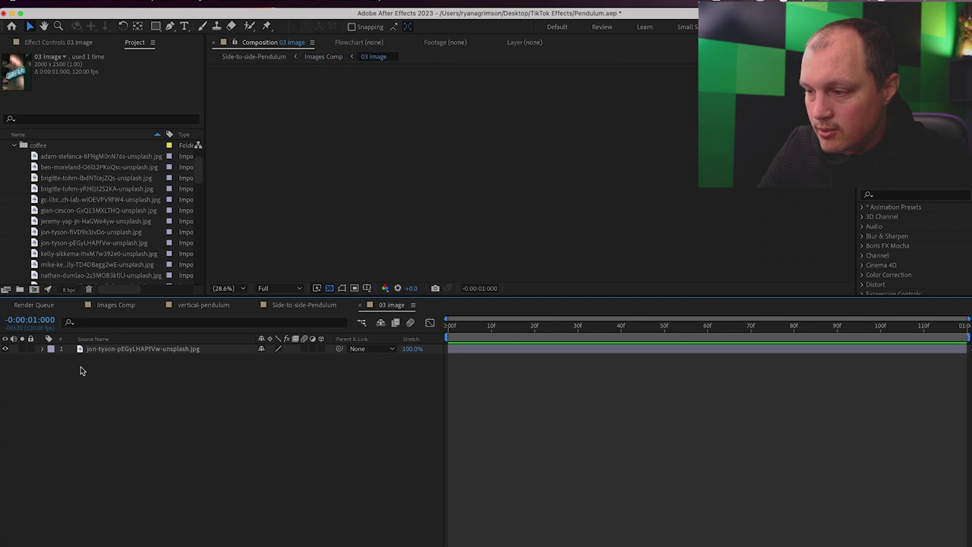
left_click(81, 211)
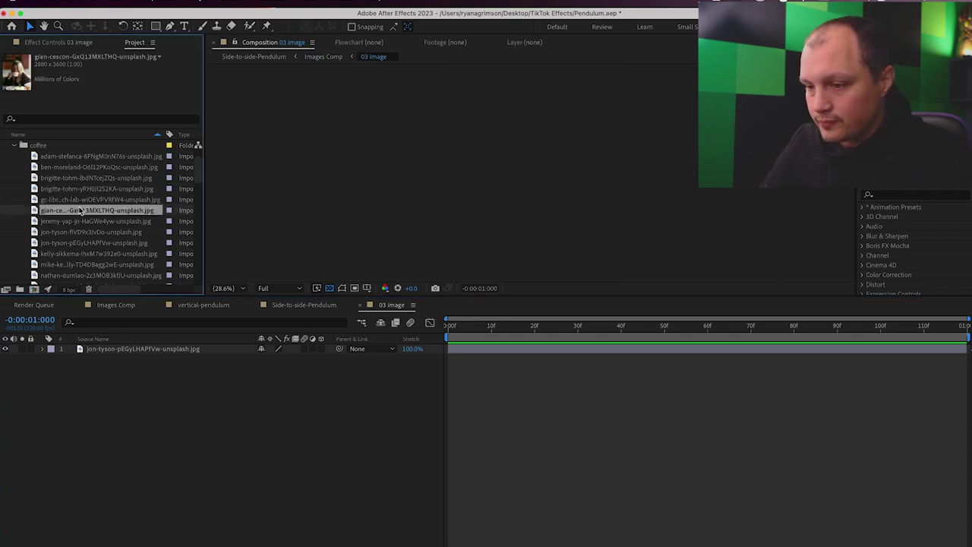
left_click_drag(82, 210, 142, 349)
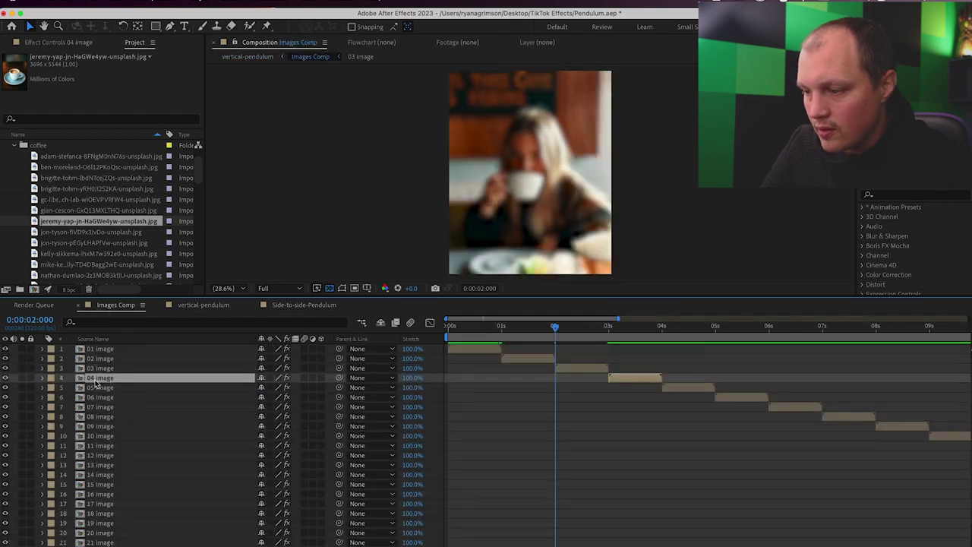
- Open the 04 to 12 image compositions, add the kelly-sikkema coffee cup photo to 12 image, and scrub through Images Comp
left_click(107, 471, "shift")
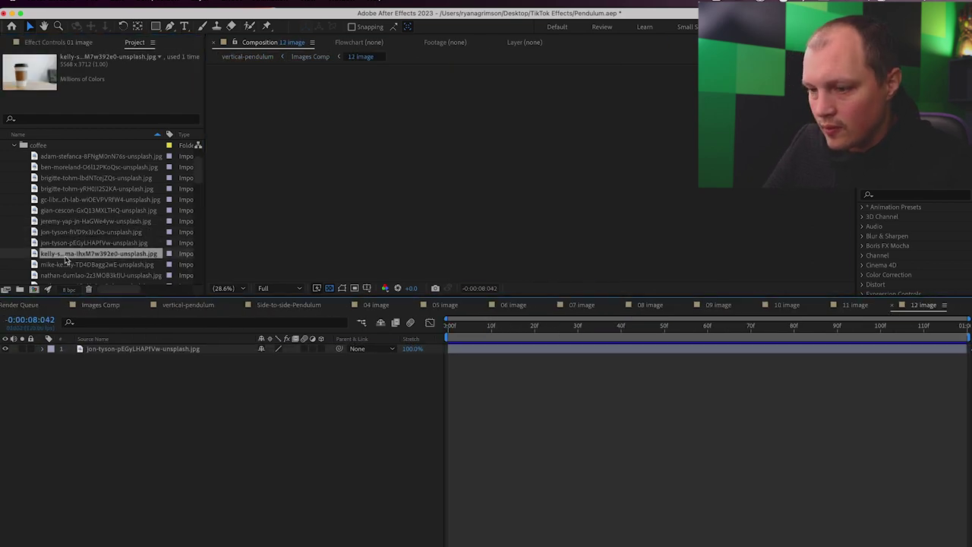
left_click_drag(66, 259, 152, 354)
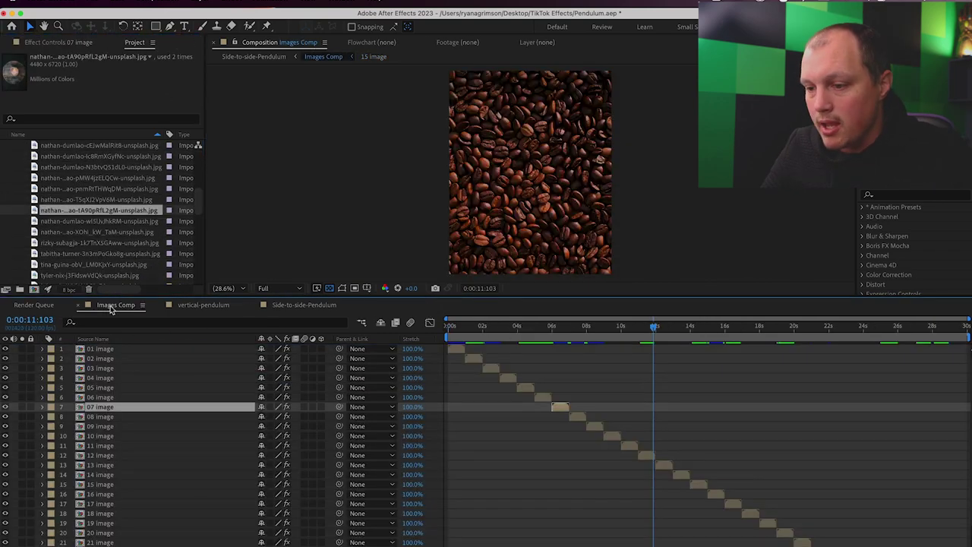
left_click_drag(452, 327, 488, 328)
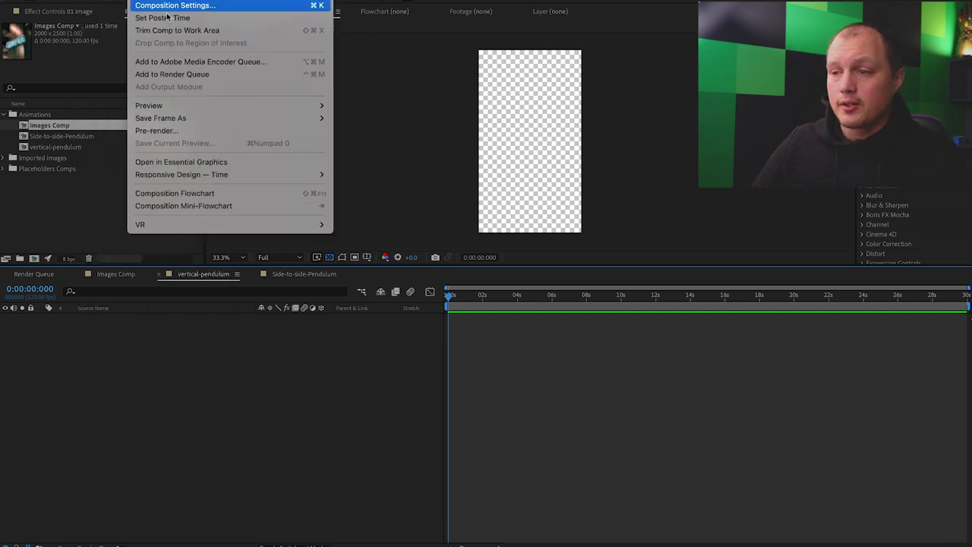
- Check the vertical-pendulum composition settings, keep them as they are, and add Images Comp to it as a layer
left_click(169, 6)
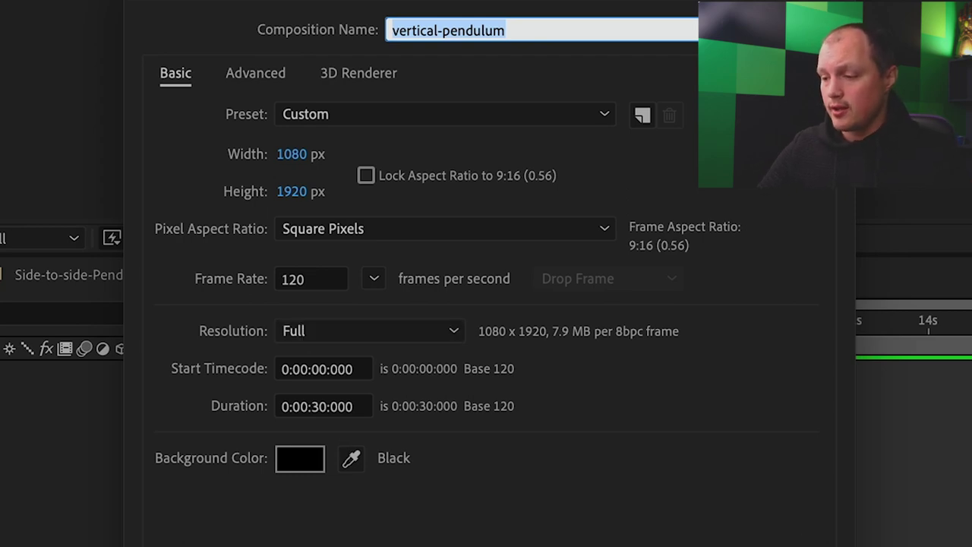
key("Return")
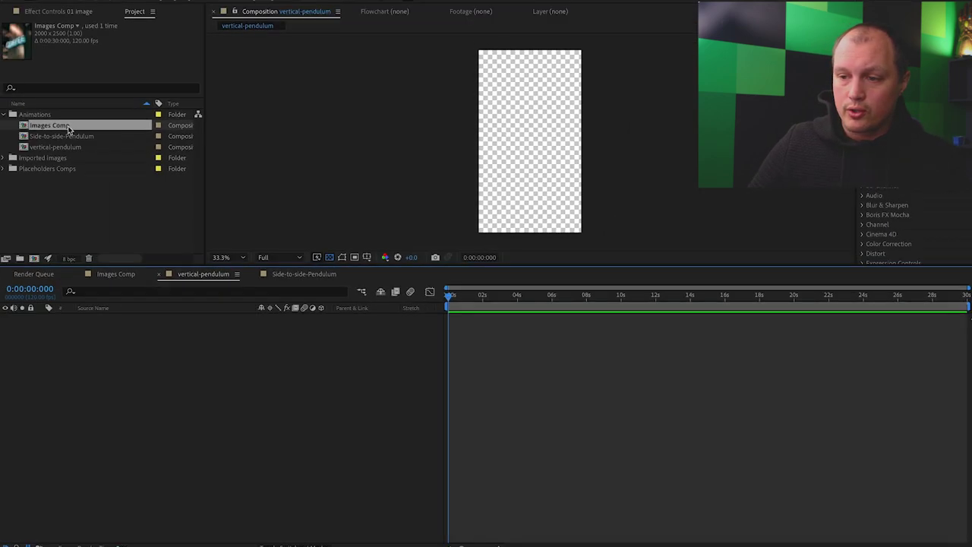
left_click_drag(54, 129, 127, 347)
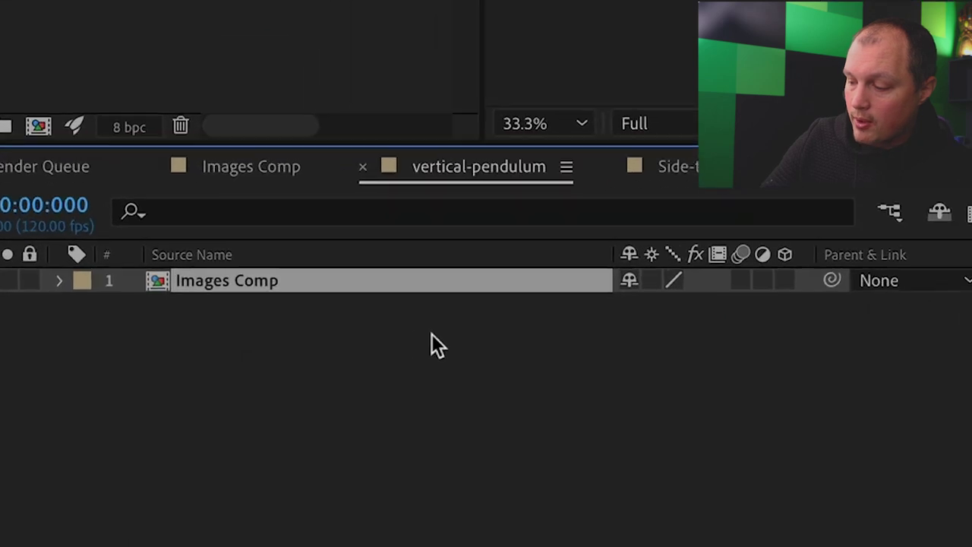
- Replace the Images Comp layer's default Position expression with the Vertical position expression copied from the notes, and enlarge the expression field
key("p")
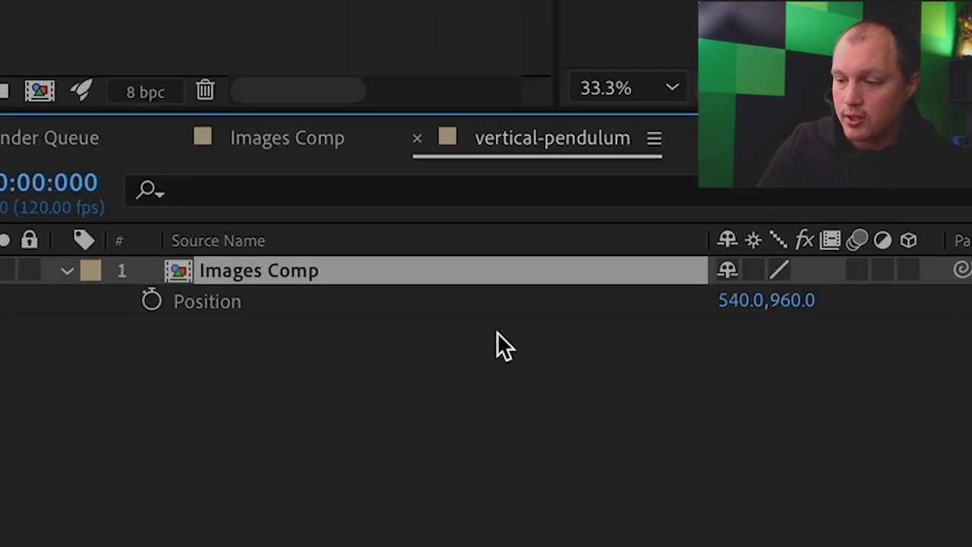
left_click(154, 300, "alt")
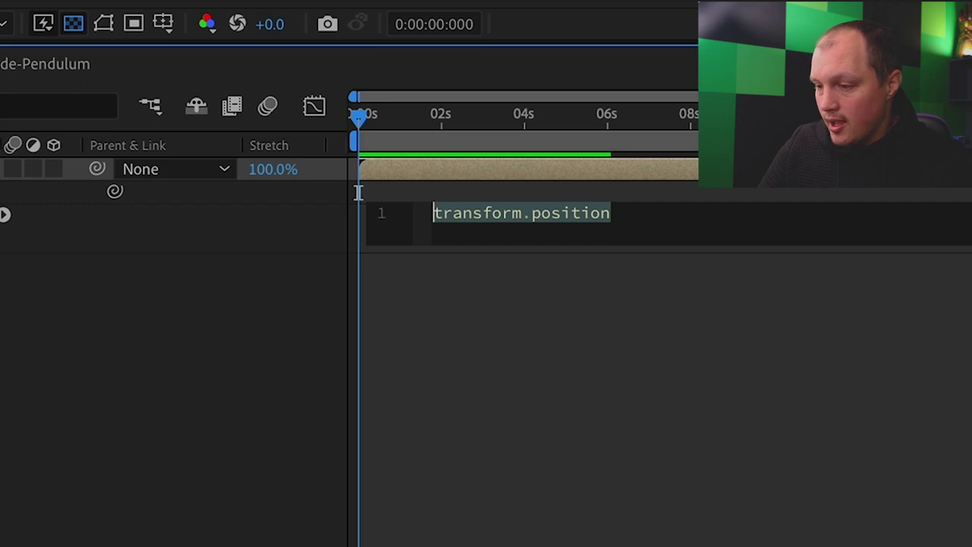
left_click(359, 192)
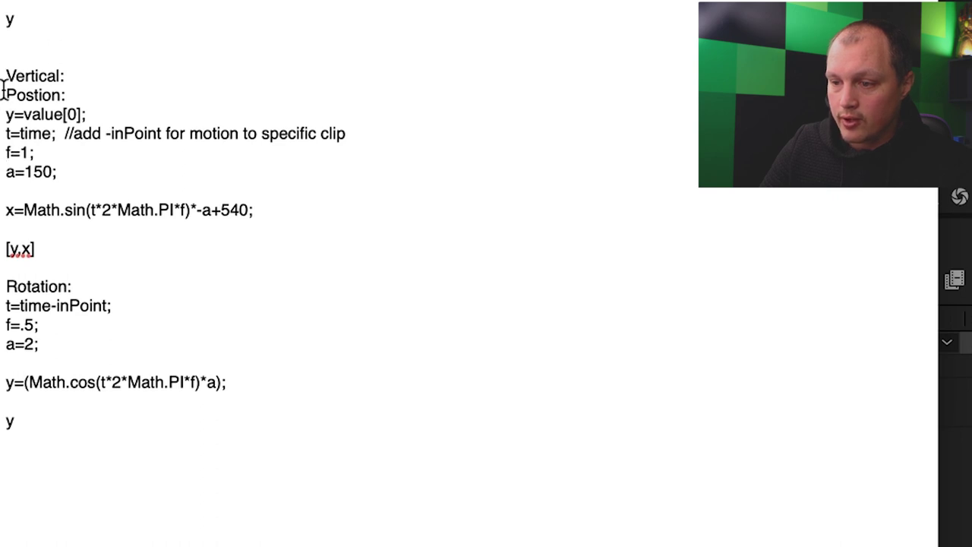
left_click_drag(6, 112, 95, 255)
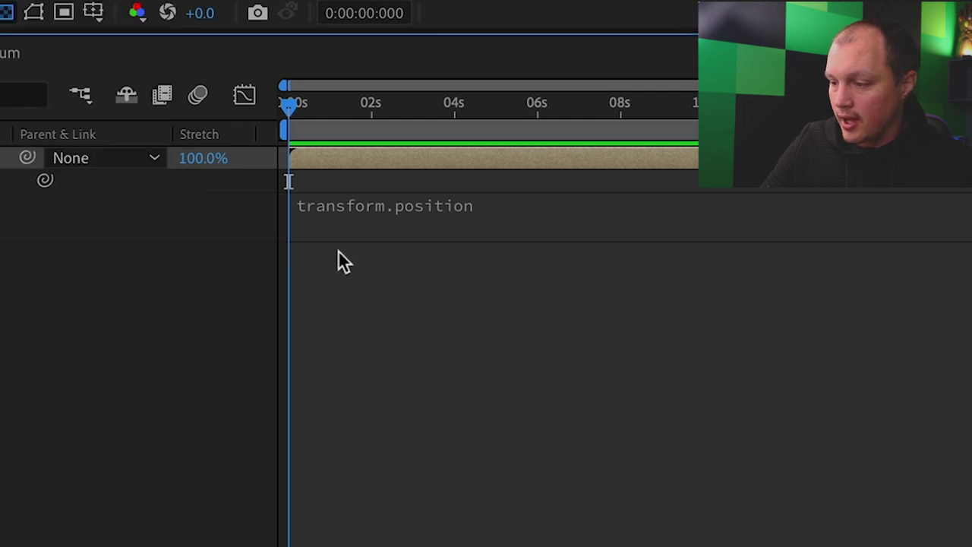
left_click(365, 209)
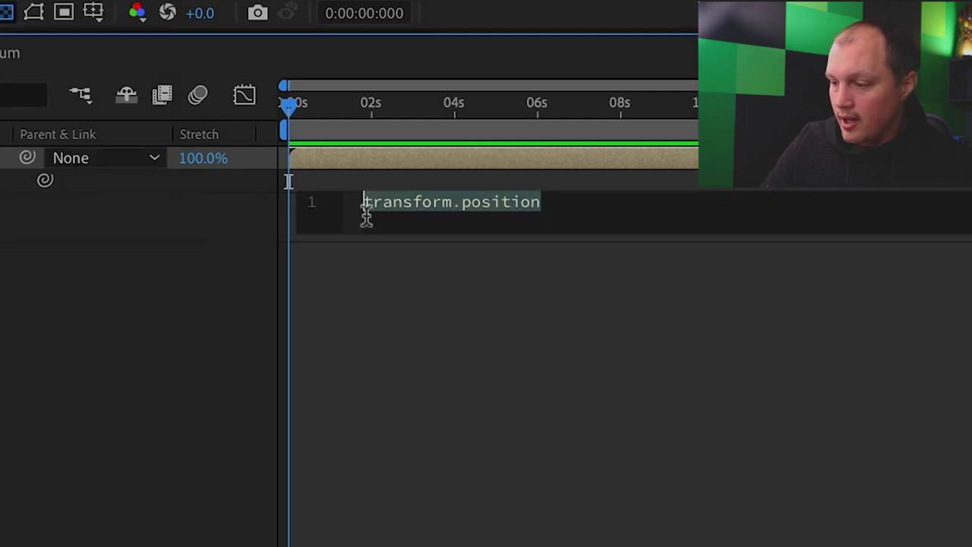
key("ctrl+v")
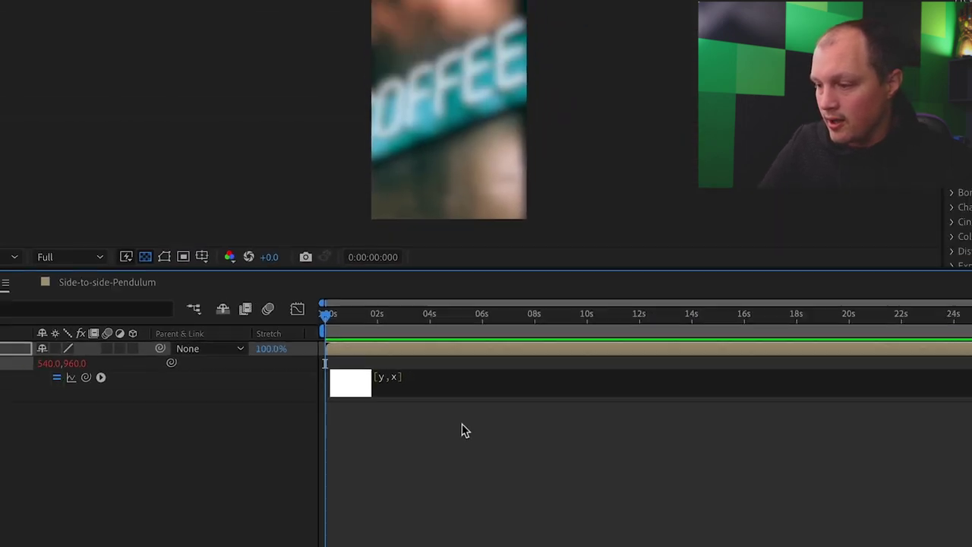
left_click(502, 278)
mouse_move(338, 367)
left_mouse_down()
mouse_move(434, 368)
mouse_move(338, 380)
left_mouse_up()
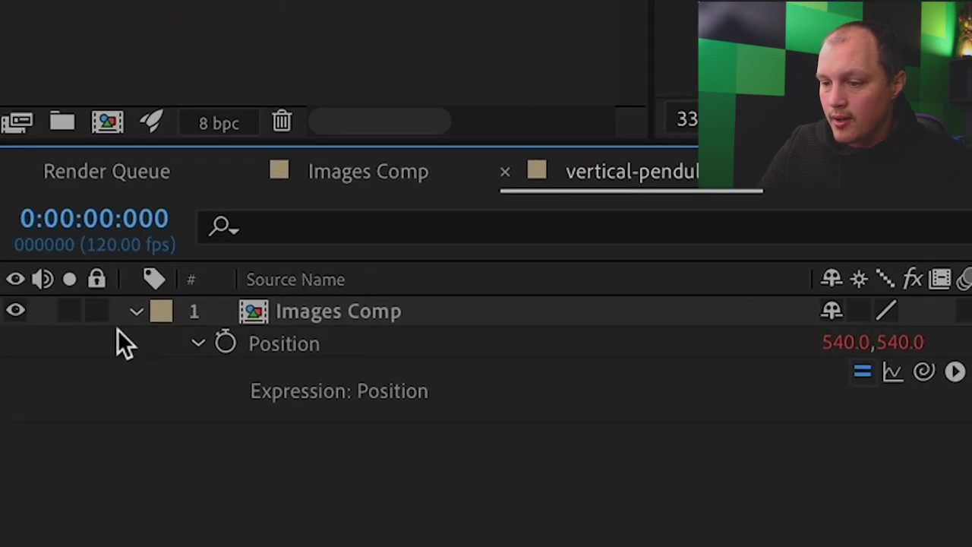
- Add the Vertical rotation expression from the notes (f=.5, a=2) to the Images Comp layer's Rotation and preview the swing
left_click(135, 314)
left_click(330, 313)
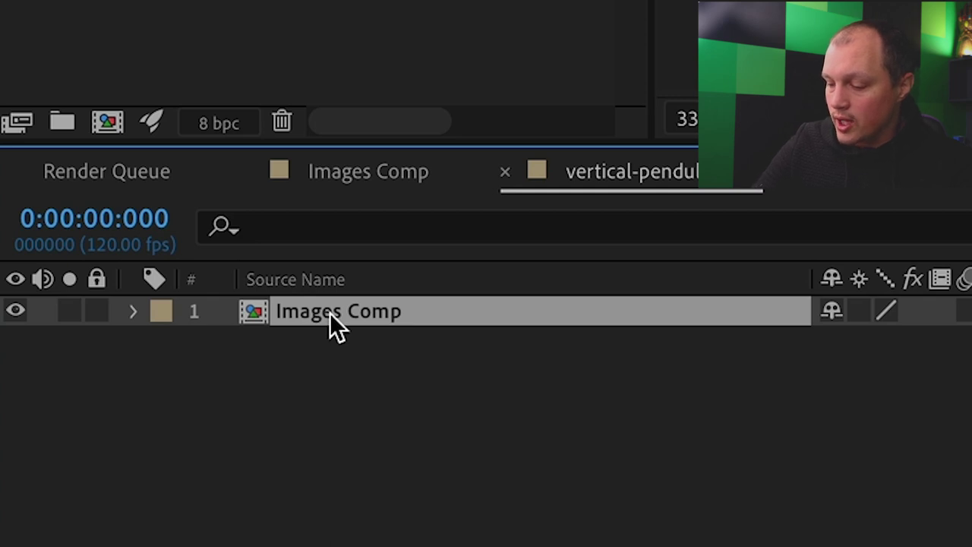
key("r")
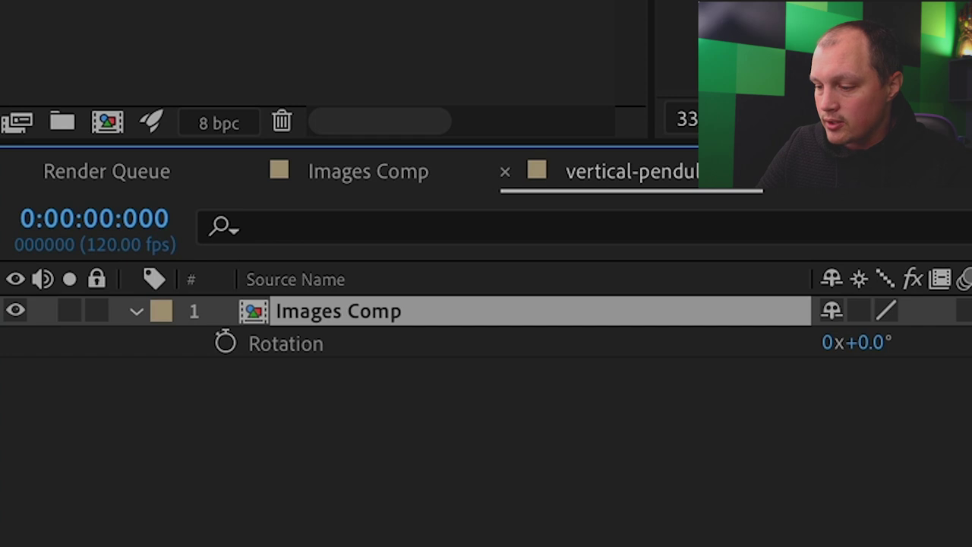
left_click(226, 344, "alt")
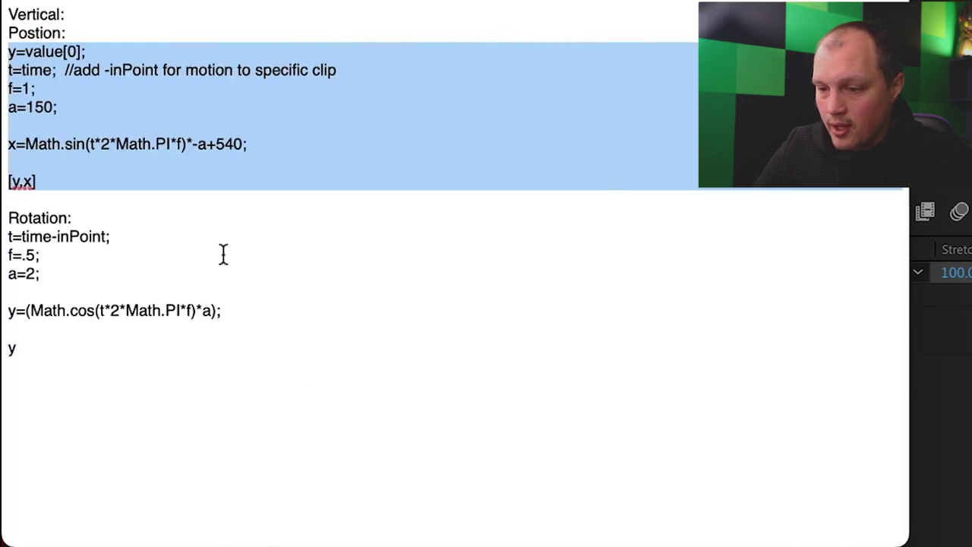
mouse_move(10, 236)
left_mouse_down()
mouse_move(86, 289)
mouse_move(161, 384)
mouse_move(145, 357)
mouse_move(5, 253)
mouse_move(6, 245)
left_mouse_up()
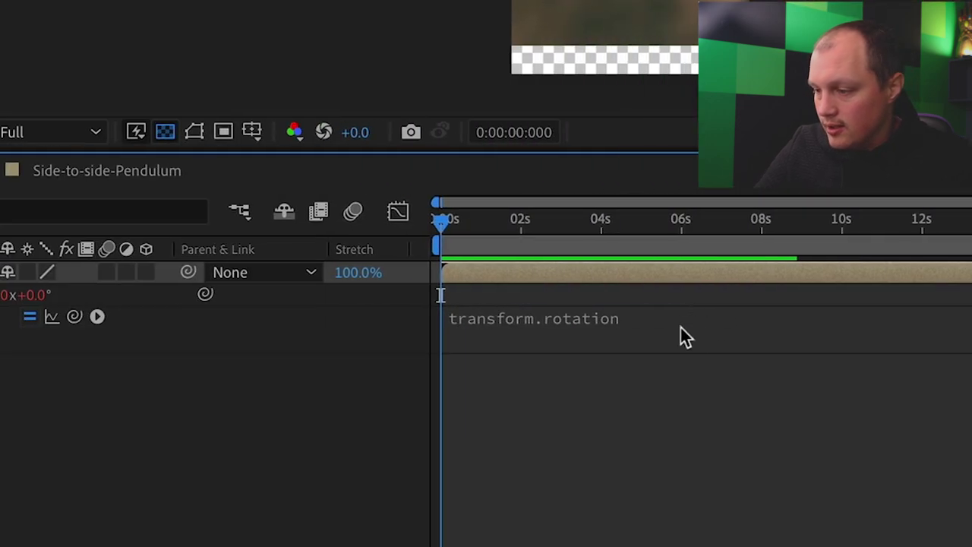
left_click(682, 329)
key("ctrl+v")
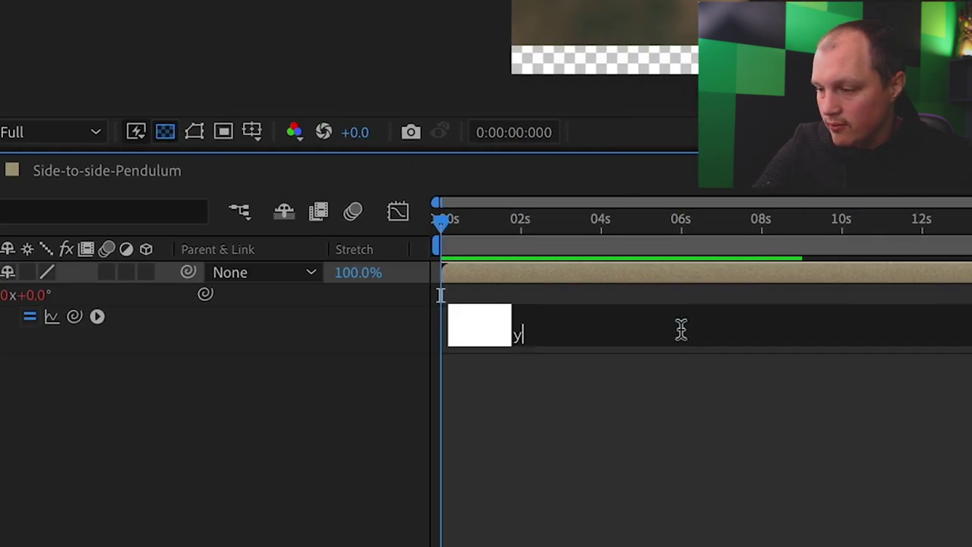
left_click(679, 410)
left_click_drag(457, 220, 493, 220)
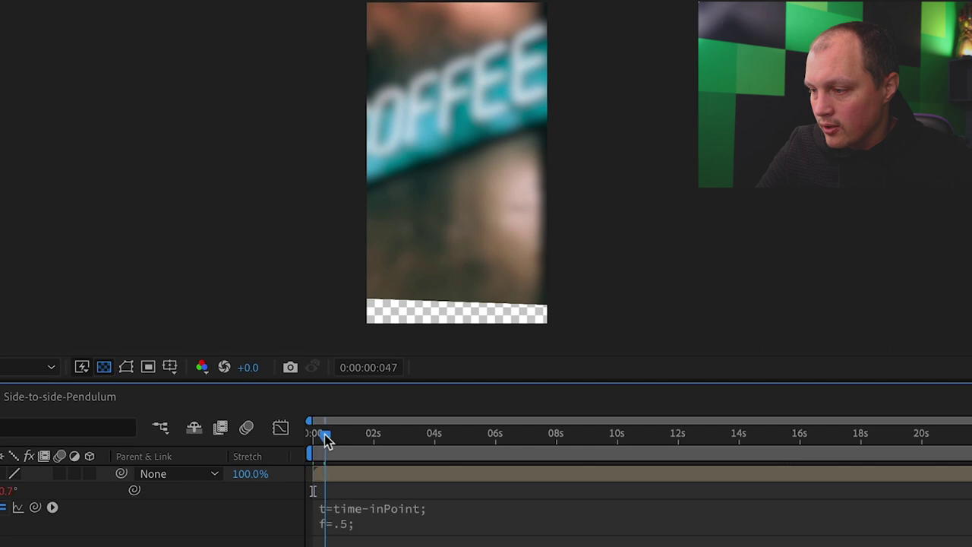
left_click_drag(352, 439, 304, 437)
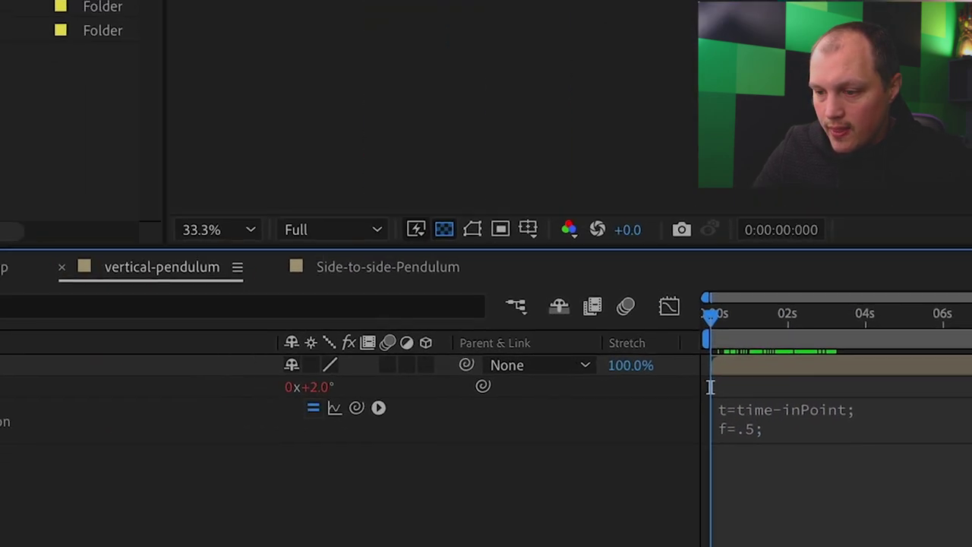
- Set the Images Comp layer's anchor point Y to 750, preview the motion up to about 12 seconds and return to the start
left_click(105, 202)
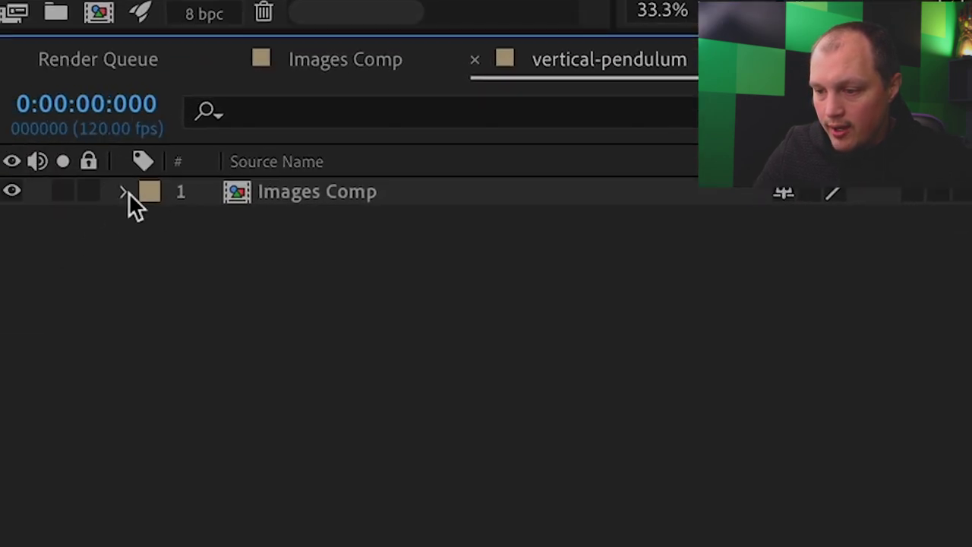
left_click(256, 187)
key("a")
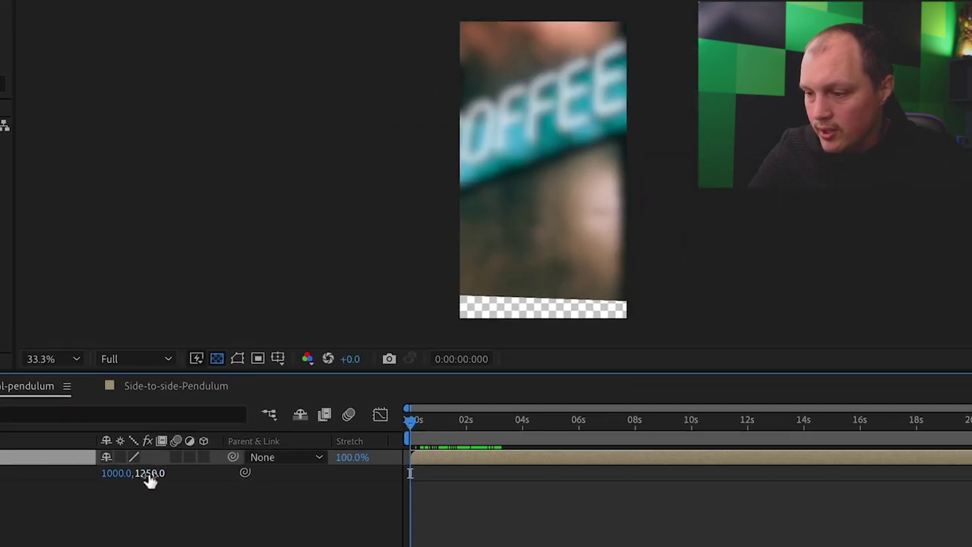
left_click_drag(149, 476, 50, 473)
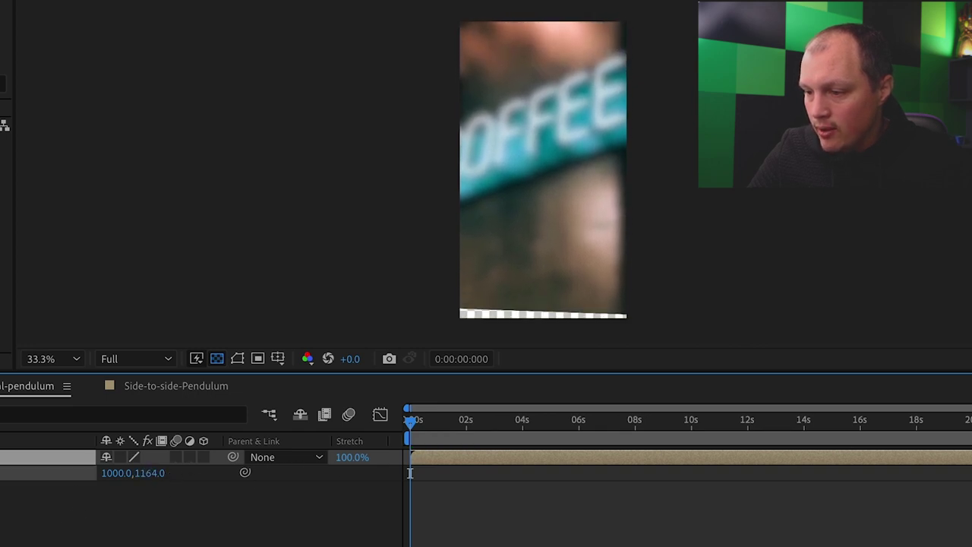
left_click(152, 474)
type("760")
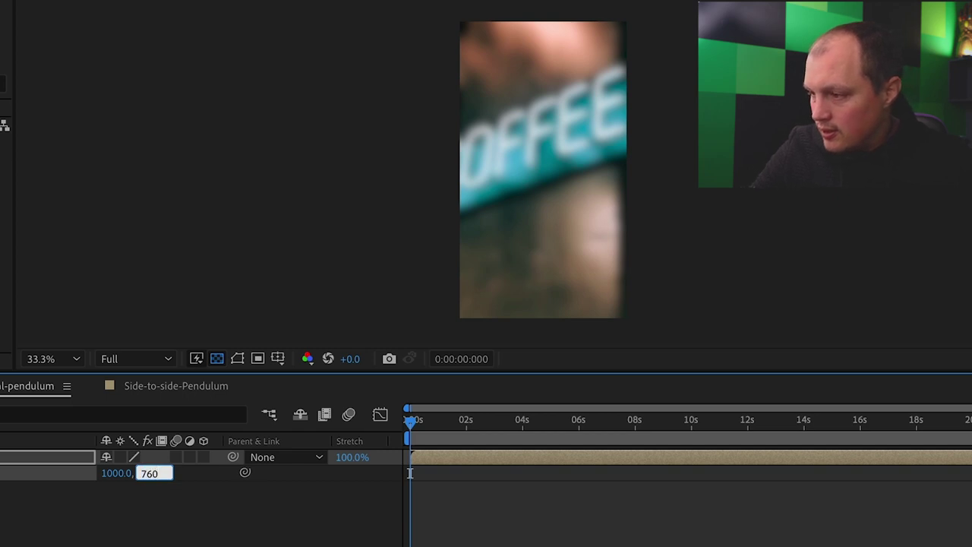
key("Return")
left_click_drag(411, 426, 748, 462)
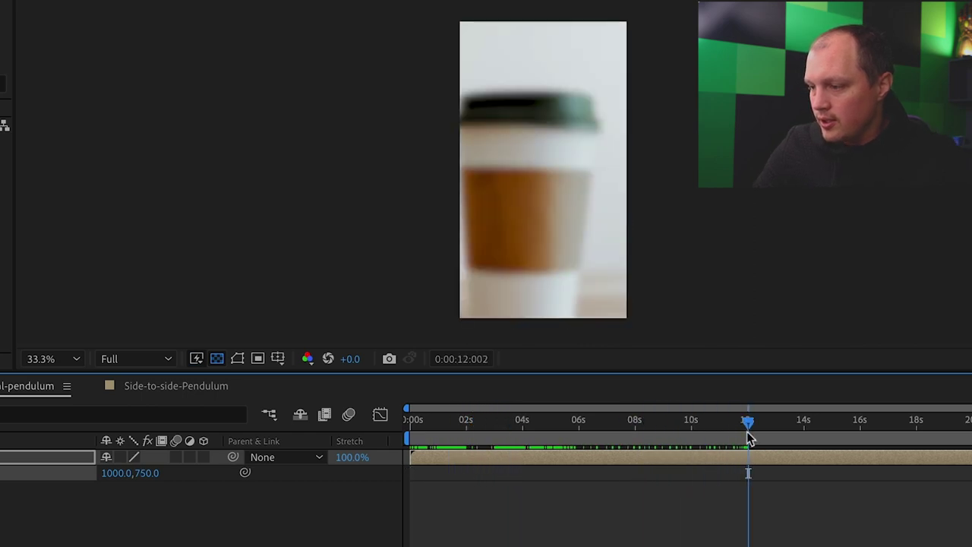
key("Home")
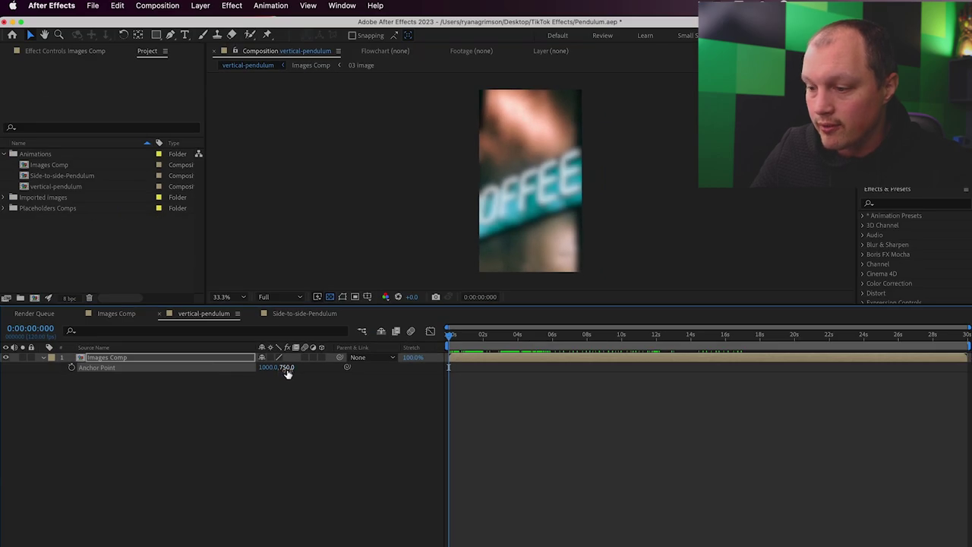
- Replace the existing layer in the Side-to-side-Pendulum composition with a fresh Images Comp from the Animations folder
left_click(292, 316)
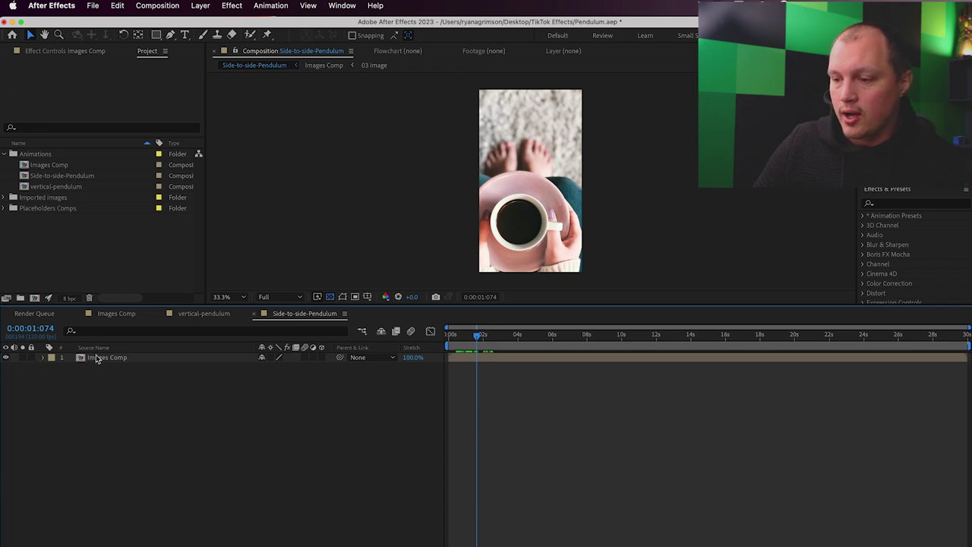
left_click(99, 358)
key("Delete")
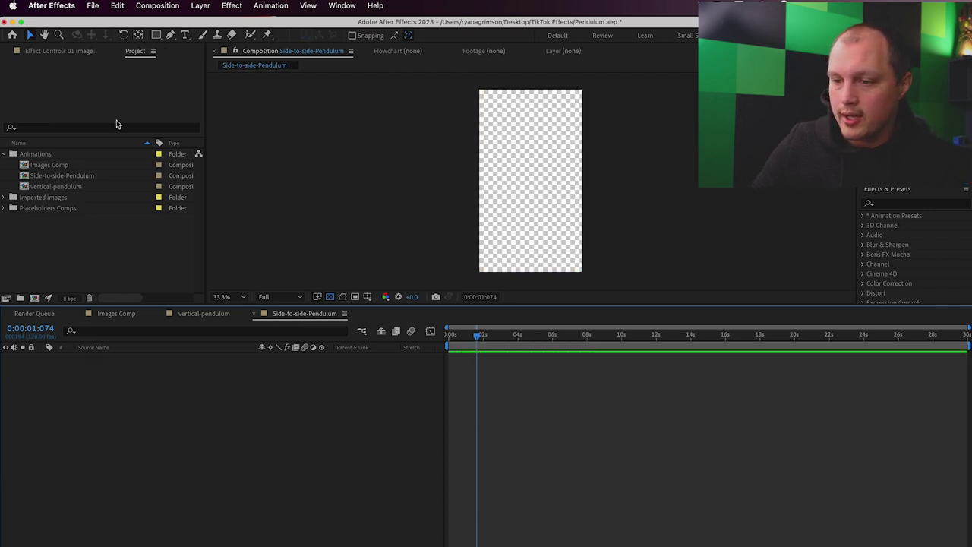
left_click_drag(59, 165, 122, 411)
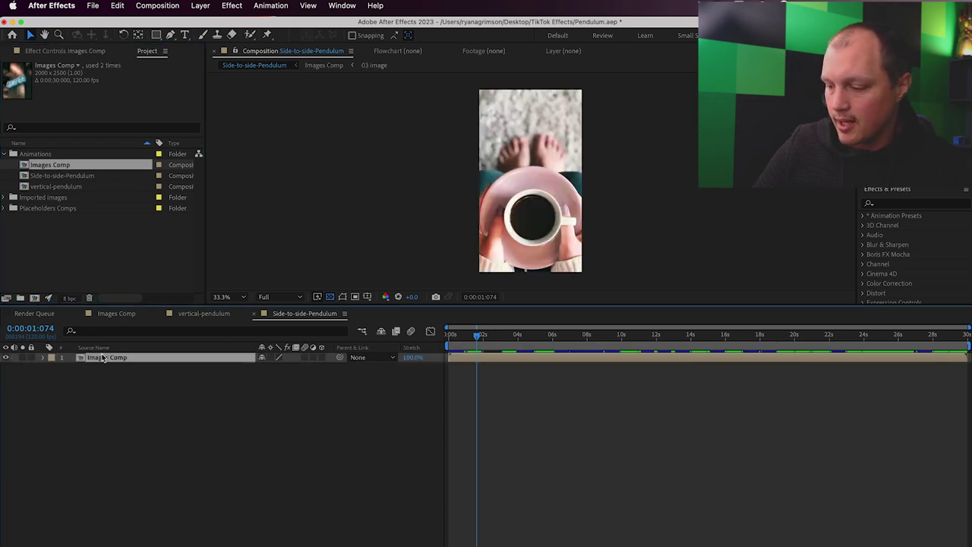
- Enable an expression on the Images Comp layer's Position and copy the Side to Side Position expression from the TextEdit notes
key("p")
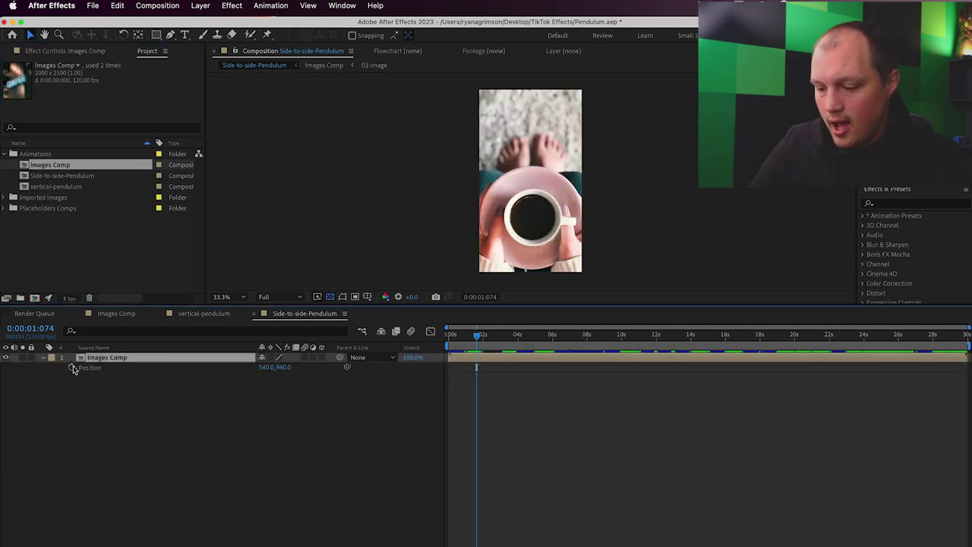
left_click(73, 368, "alt")
key("KP_Enter")
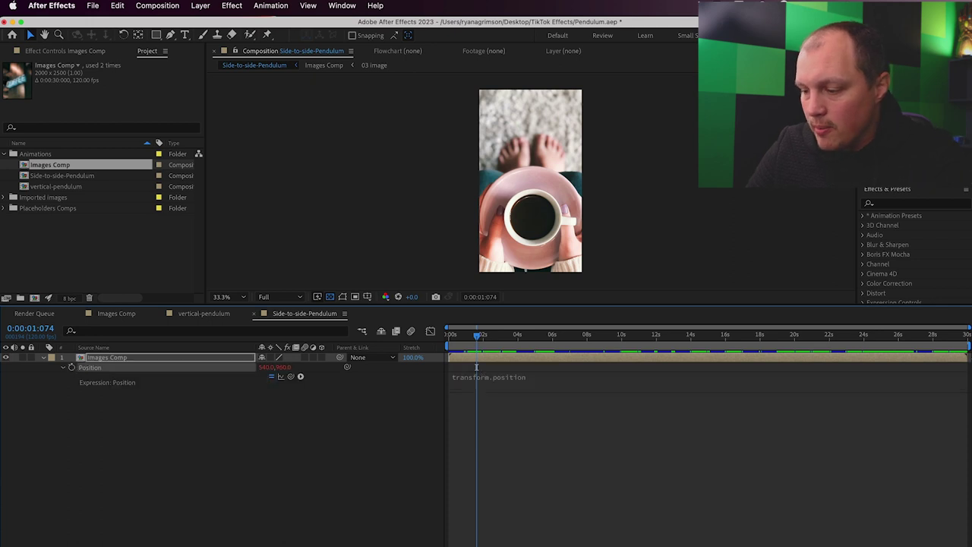
key("super+Tab")
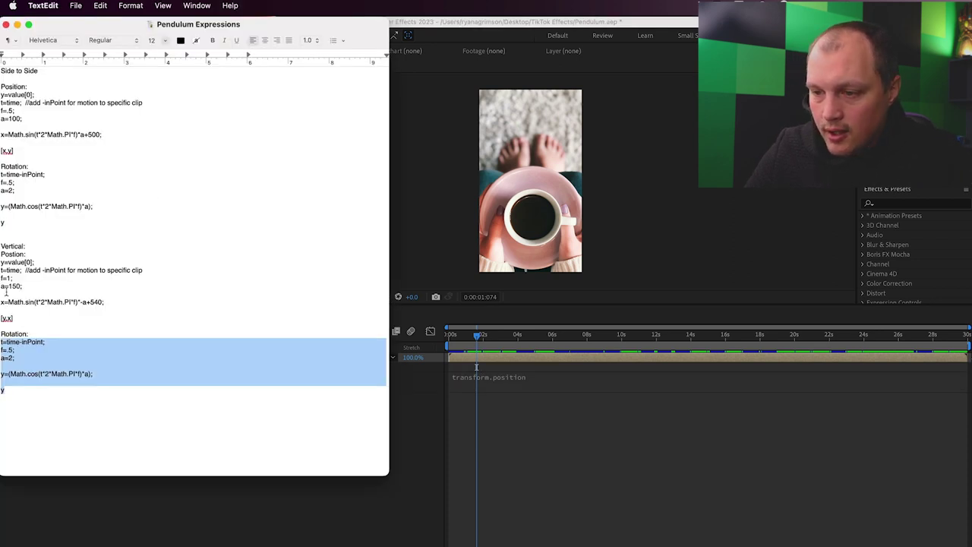
left_click(3, 94)
left_click_drag(3, 95, 26, 95)
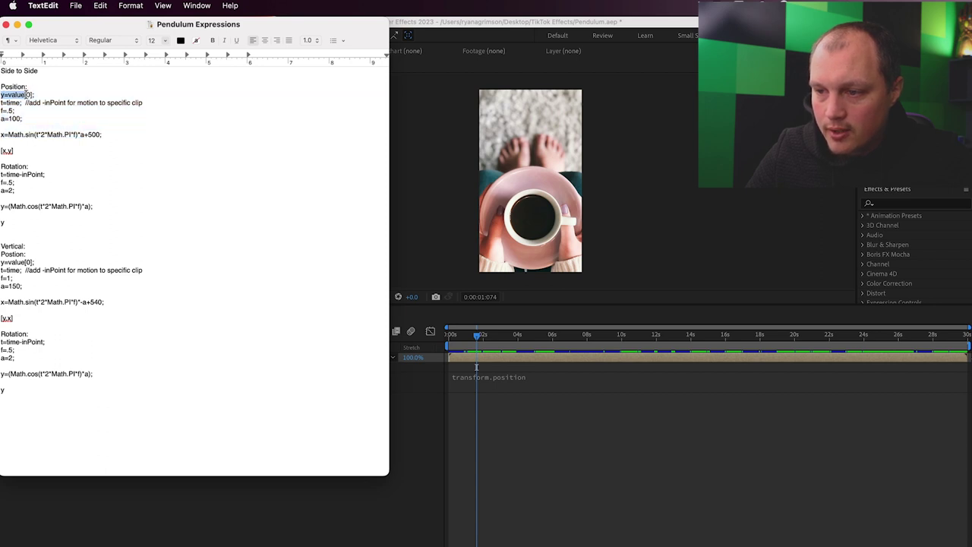
left_click(2, 95)
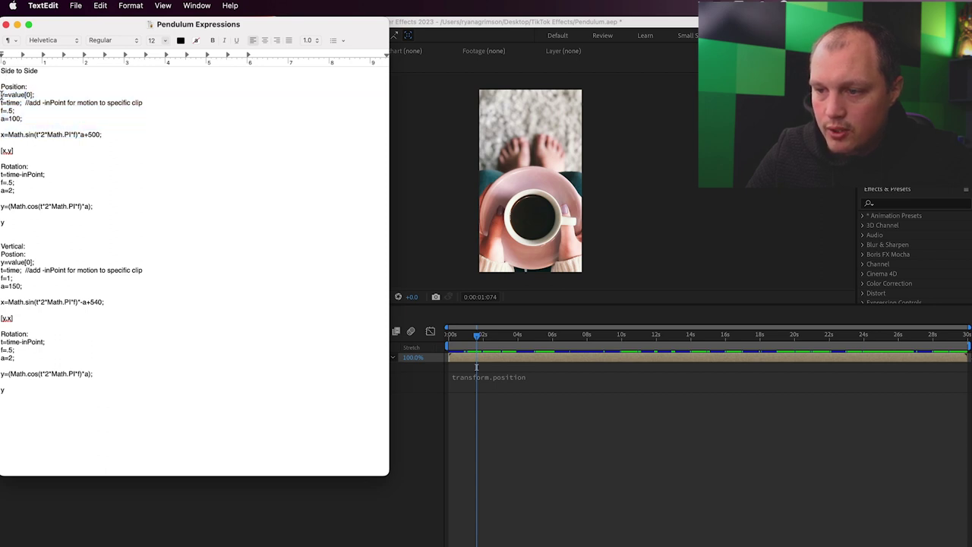
left_click_drag(2, 95, 39, 152)
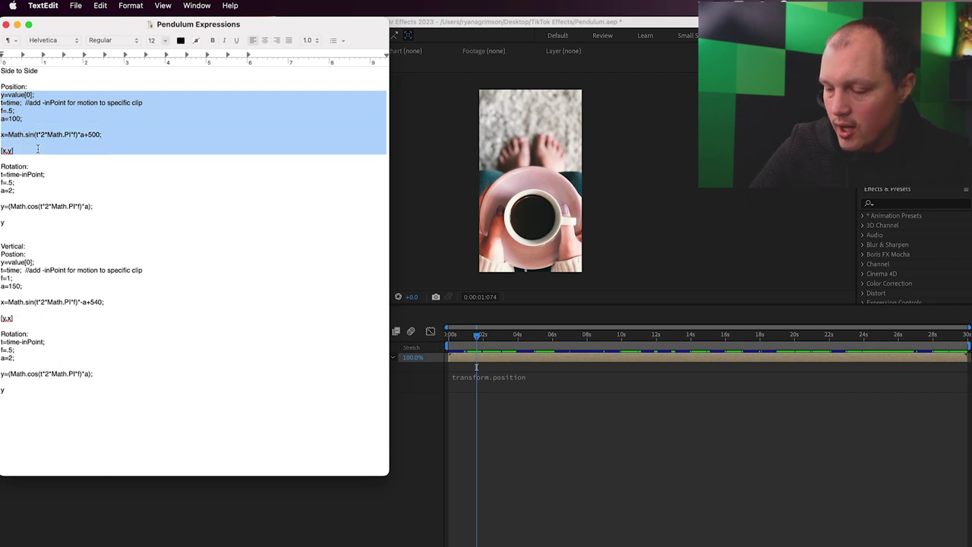
- Replace the default Position expression in After Effects with the copied Side to Side one (f=.5, a=100) and scrub to about 3.5 seconds
left_click(471, 386)
left_click(540, 386)
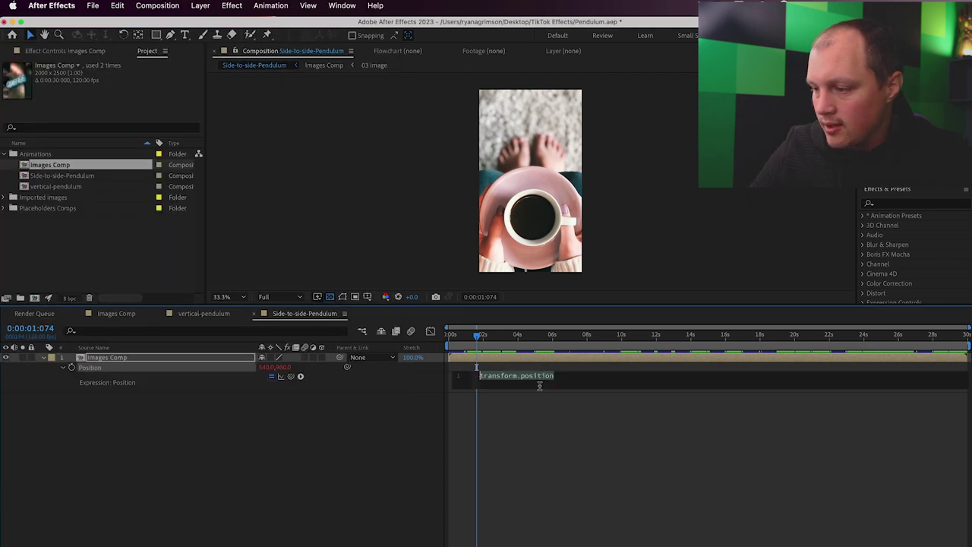
type("[x,y]")
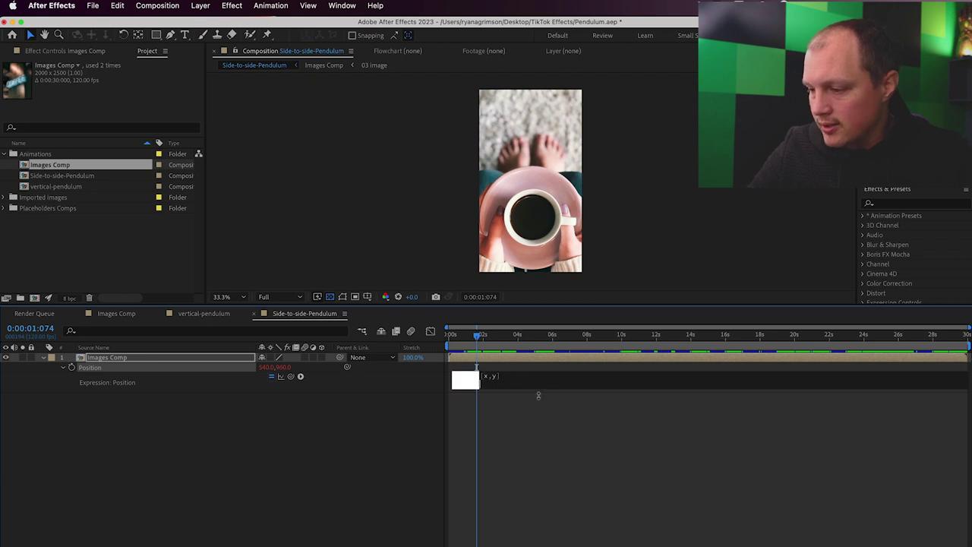
left_click(539, 422)
left_click_drag(489, 340, 512, 340)
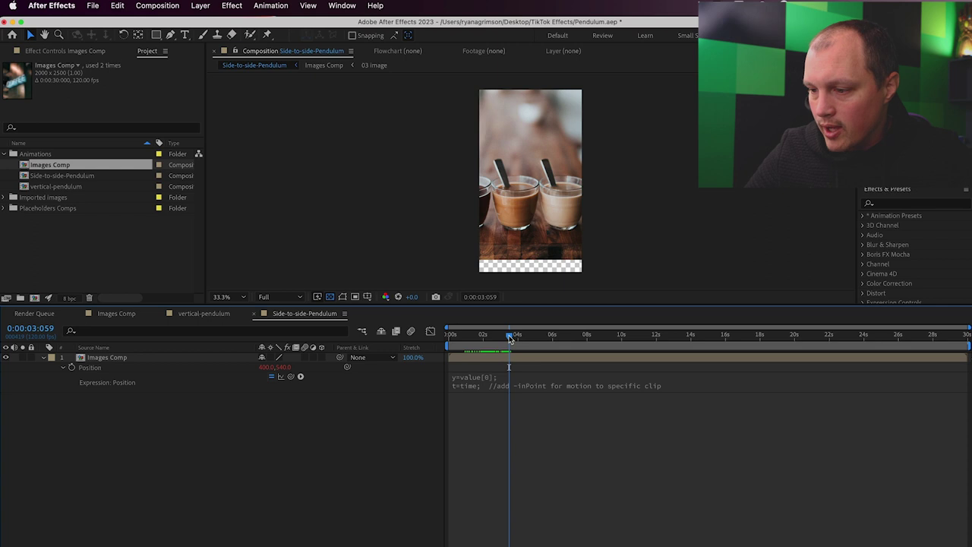
- Add the Side to Side rotation expression from the notes (f=.5, a=2) to the Images Comp layer's Rotation and scrub back to the start
left_click(172, 362)
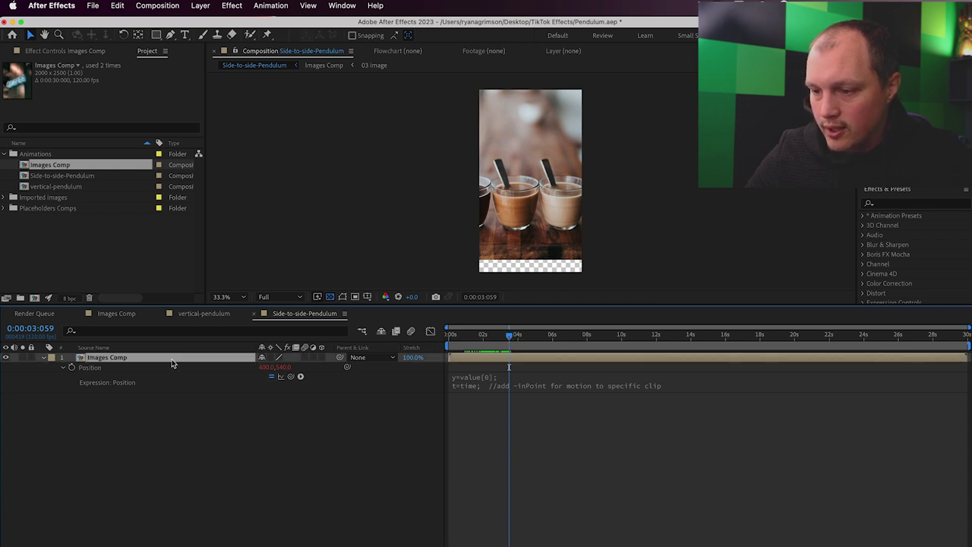
key("r")
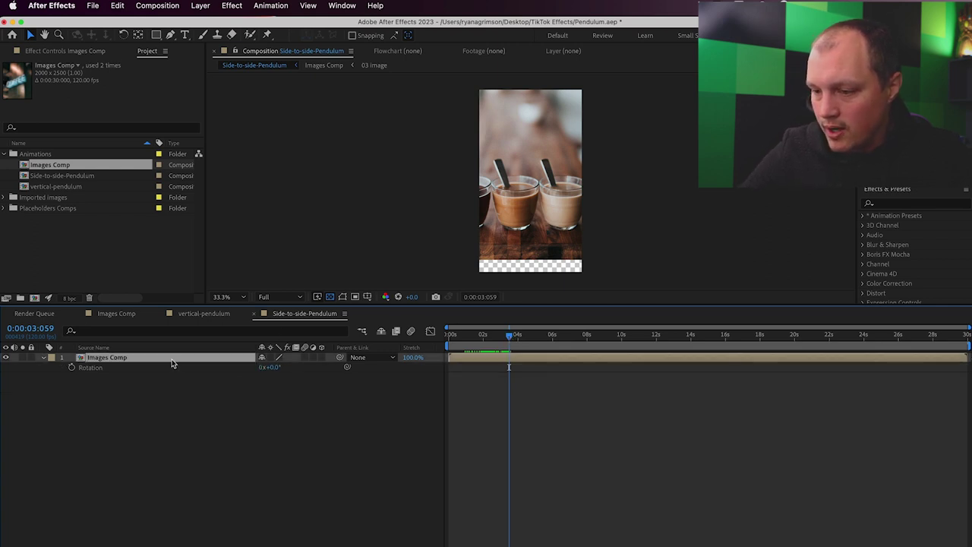
left_click(70, 368, "alt")
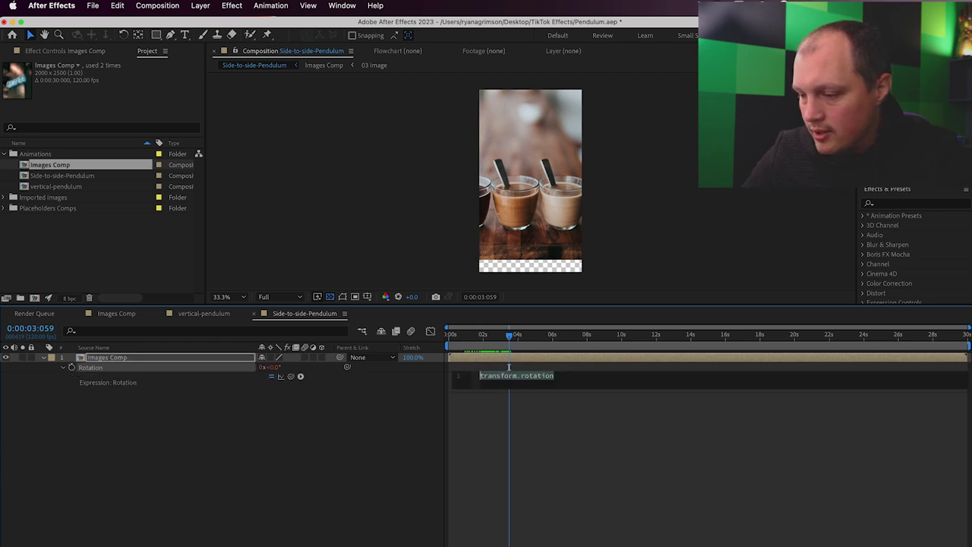
key("super+Tab")
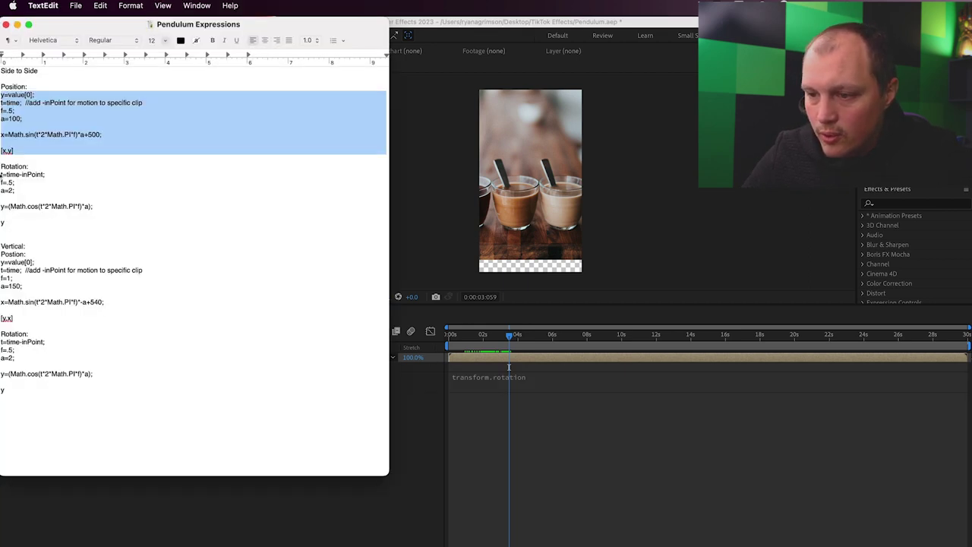
left_click_drag(1, 175, 59, 225)
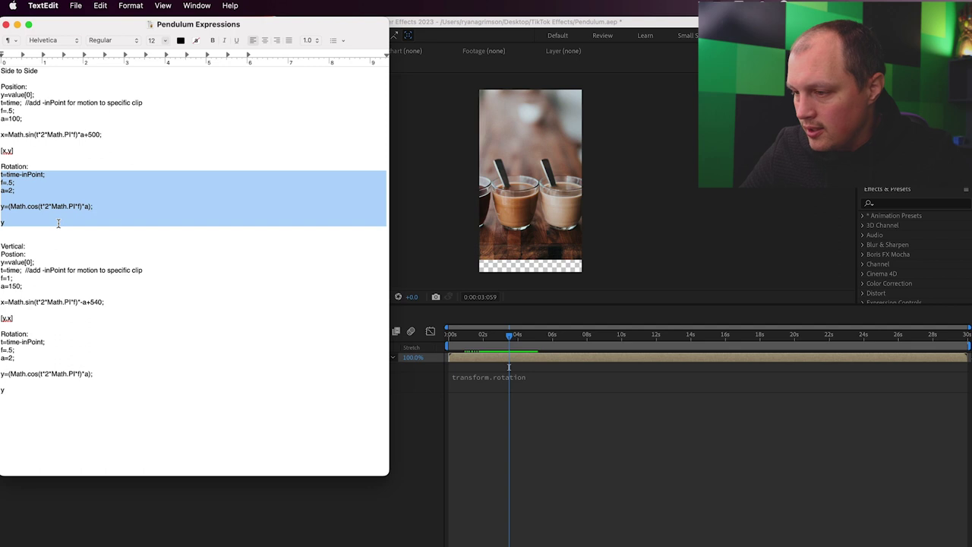
left_click(458, 386)
left_click(468, 386)
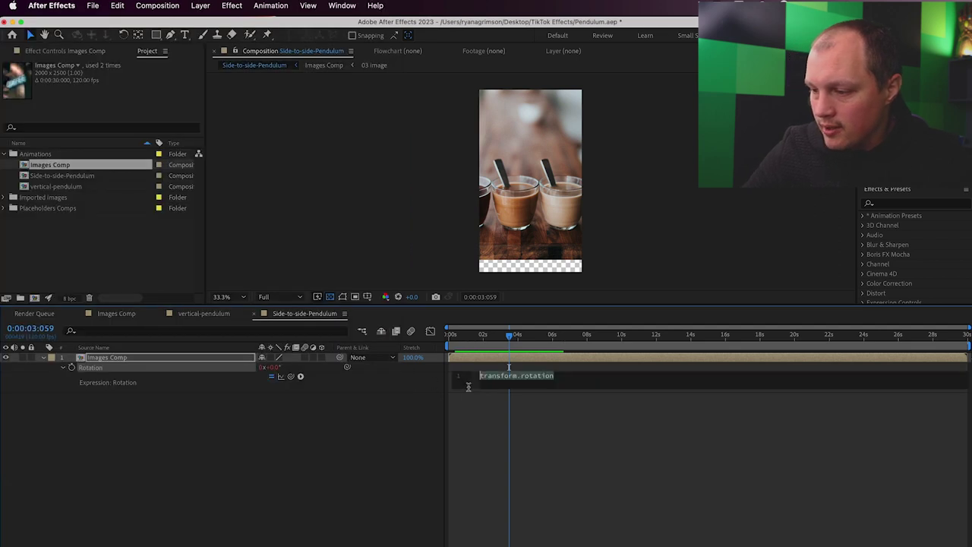
key("super+v")
left_click(481, 396)
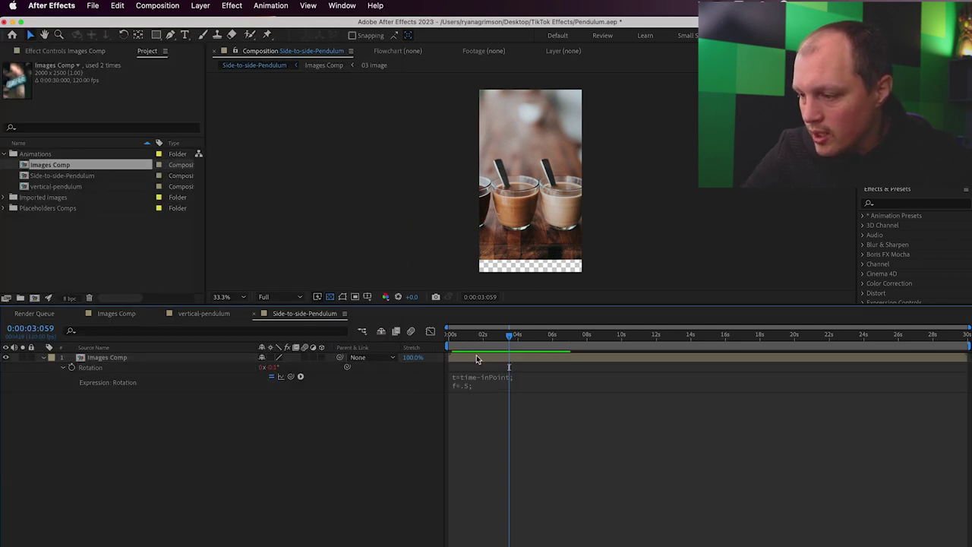
left_click_drag(470, 333, 448, 339)
- Set the Images Comp layer's anchor point Y to 842 in the Side-to-side-Pendulum composition
left_click(87, 358)
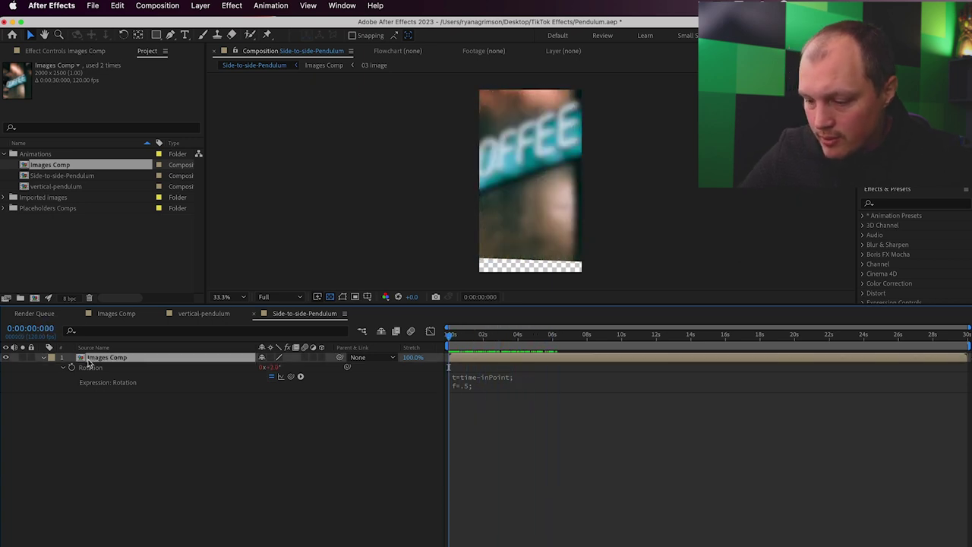
key("a")
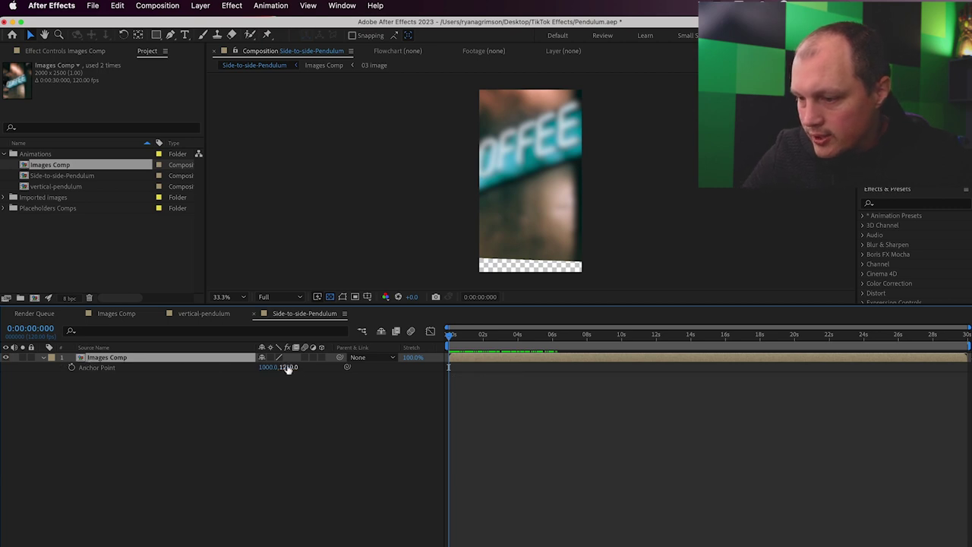
left_click_drag(289, 368, 89, 372)
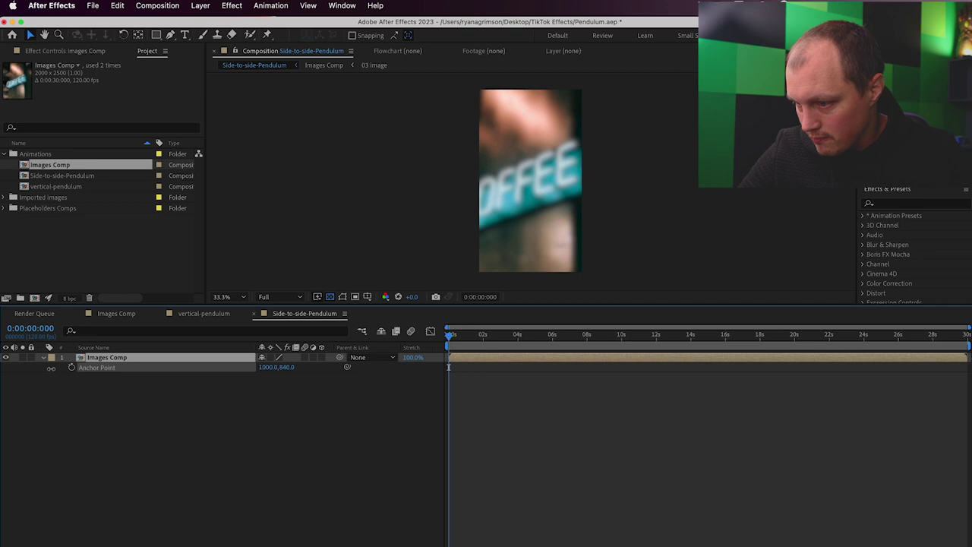
key("Return")
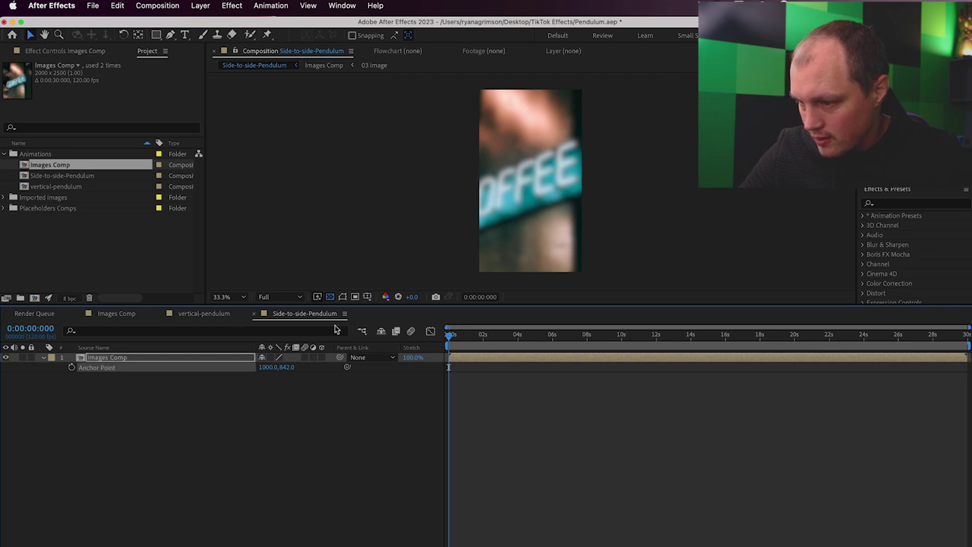
- Scrub and briefly play the side-to-side swing to check edge coverage, collapsing the layer's properties
left_click_drag(450, 340, 163, 357)
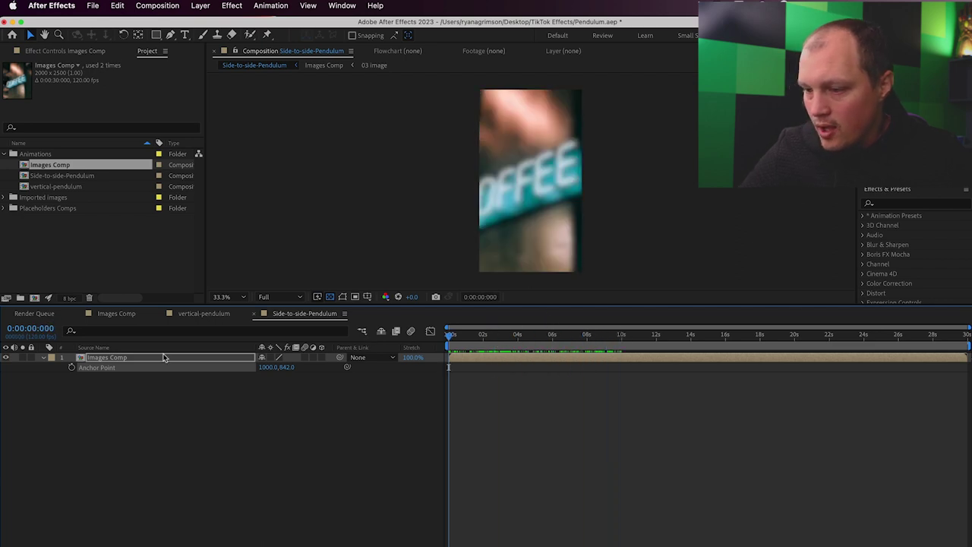
left_click(42, 360)
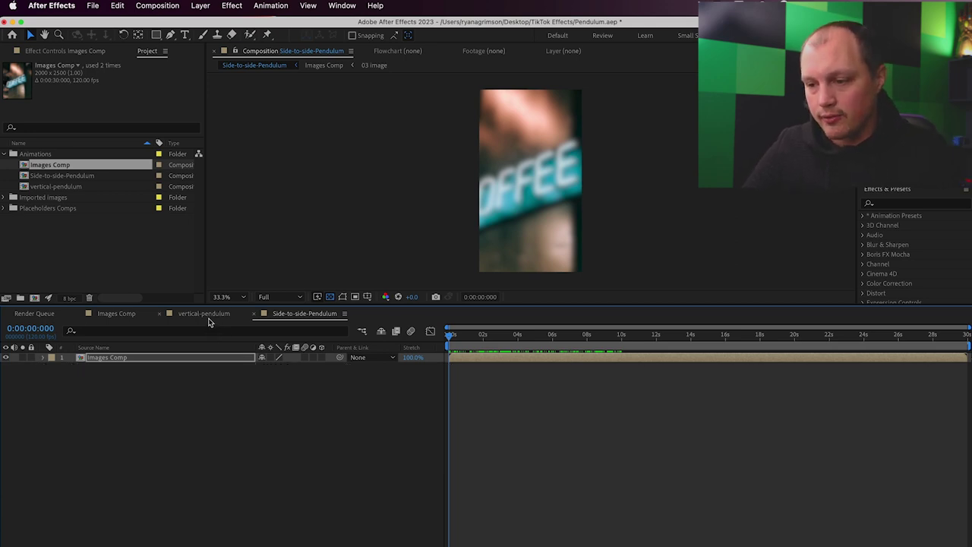
key("space")
key("space")
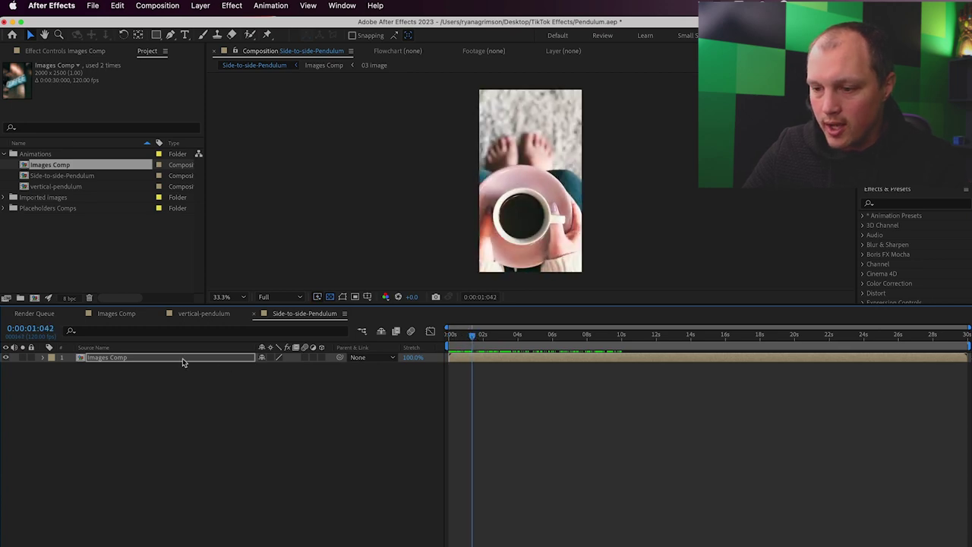
- Reveal the Images Comp layer's Transform properties and open the full Position expression for editing
left_click(43, 359)
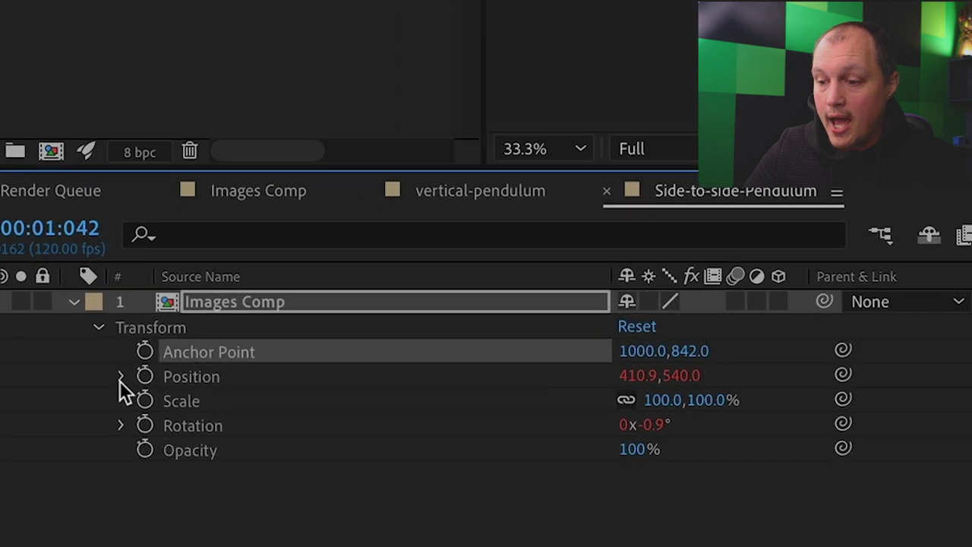
left_click(174, 383)
left_click(128, 379)
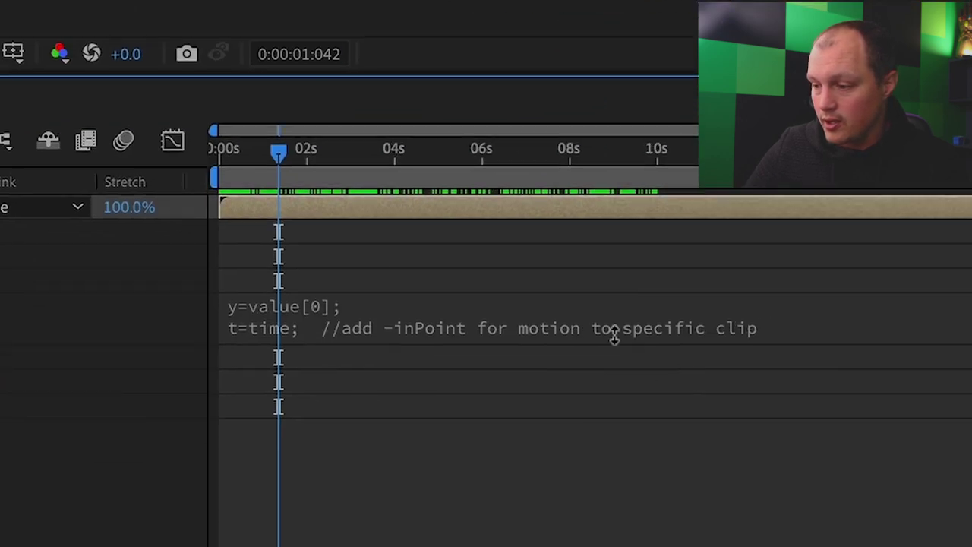
left_click(606, 326)
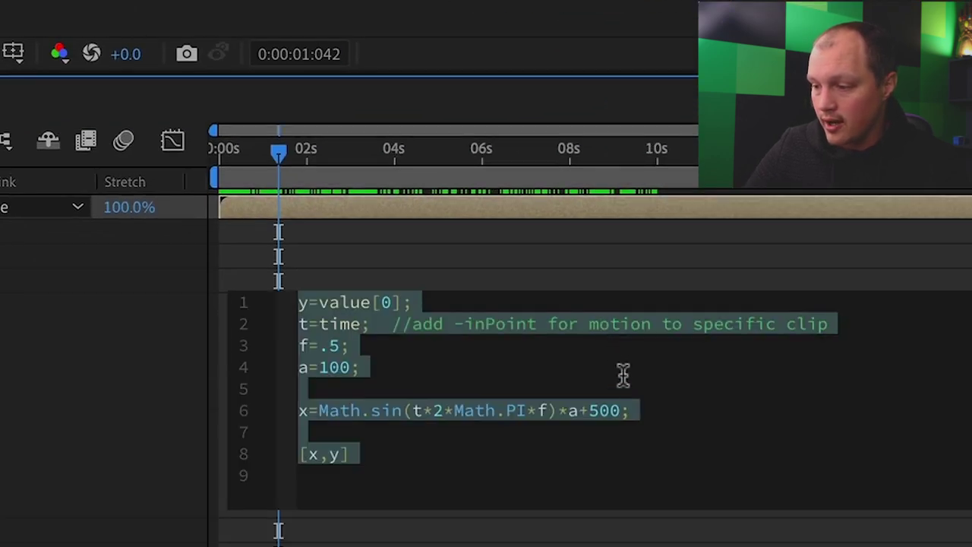
- Set the amplitude a in the Position expression to 300 and scrub through the wider swing
left_click(303, 384)
double_click(324, 369)
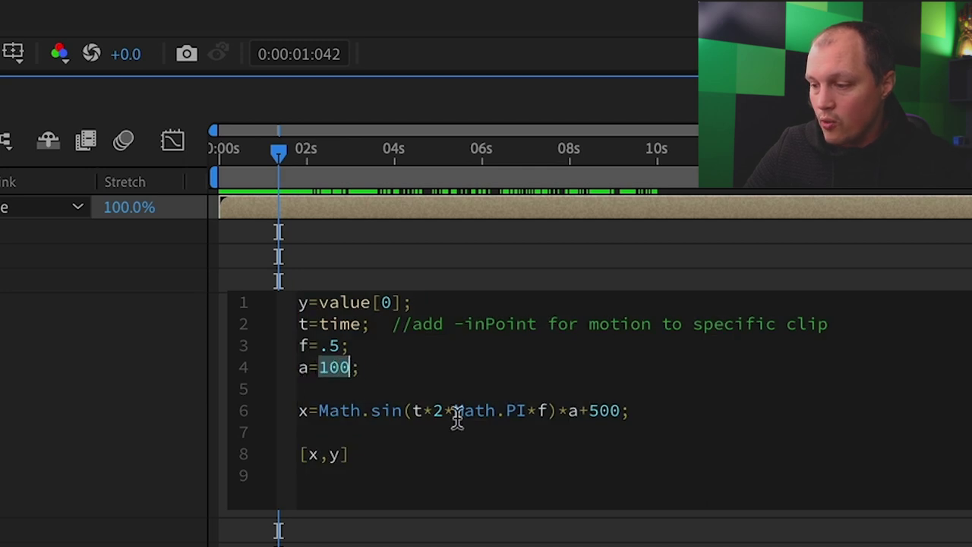
type("300")
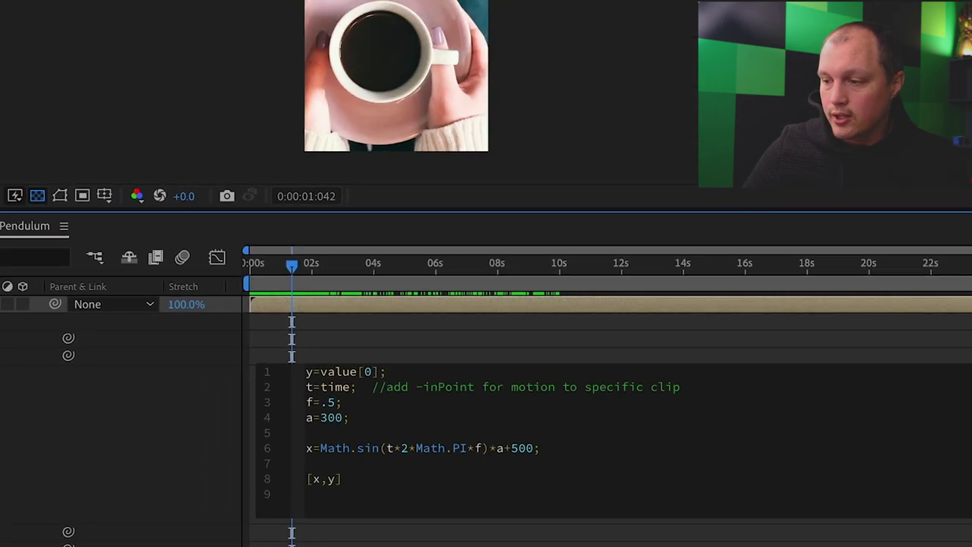
left_click(381, 509)
left_click_drag(291, 317, 376, 289)
- From the start of the timeline, set the Position expression's amplitude a to 1300 and scrub to about 6 seconds
key("Home")
left_click(340, 421)
left_click(327, 438)
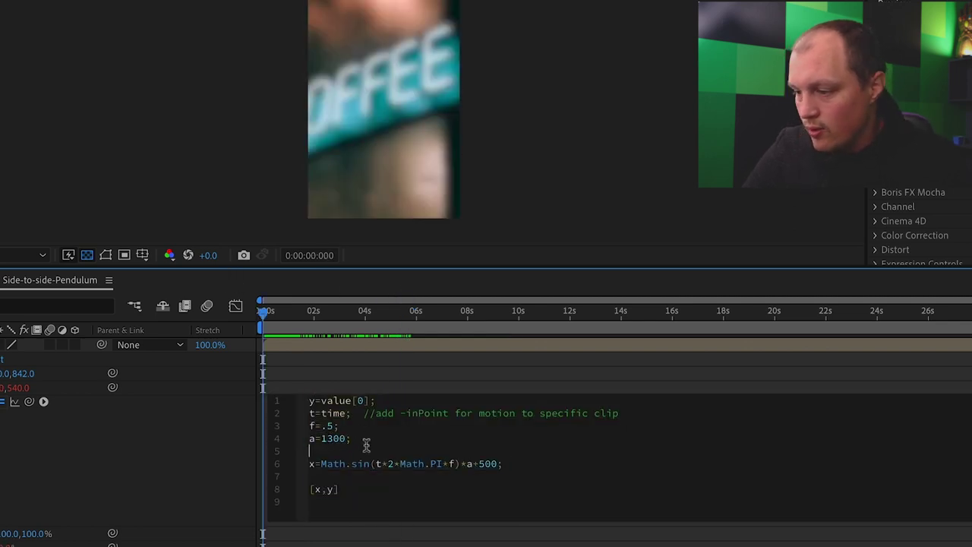
left_click(399, 533)
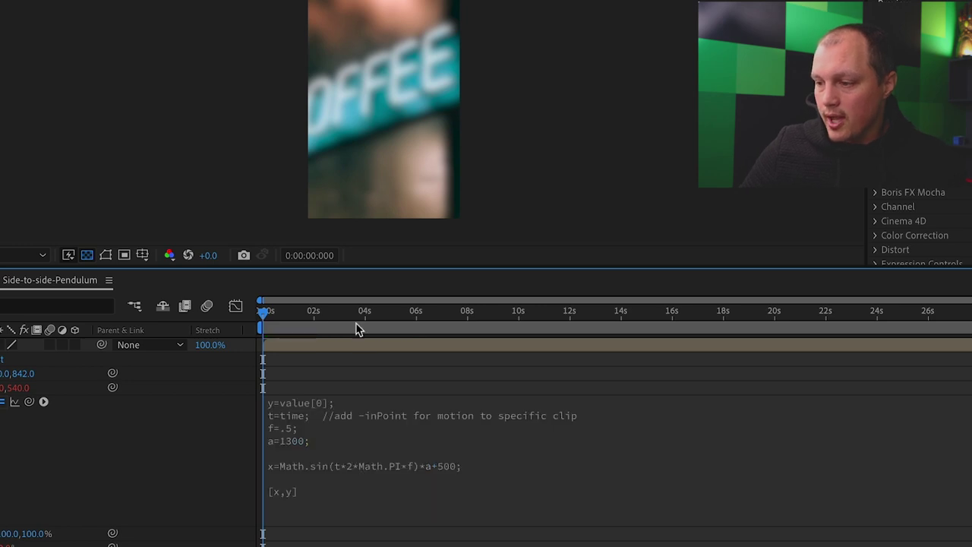
left_click_drag(294, 316, 417, 290)
- Set the Position expression's amplitude a back to 100 and scrub through the motion to about 5.5 seconds
left_click(304, 442)
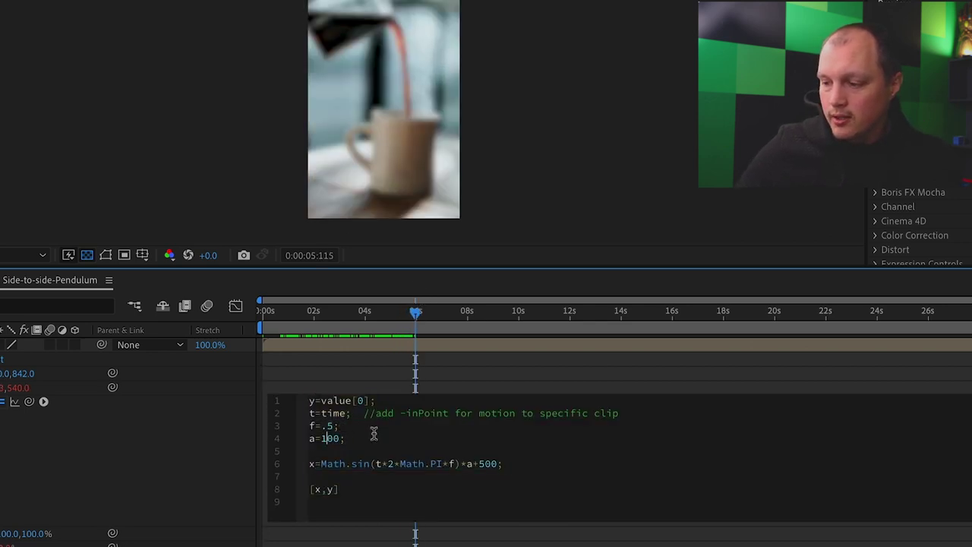
left_click(349, 376)
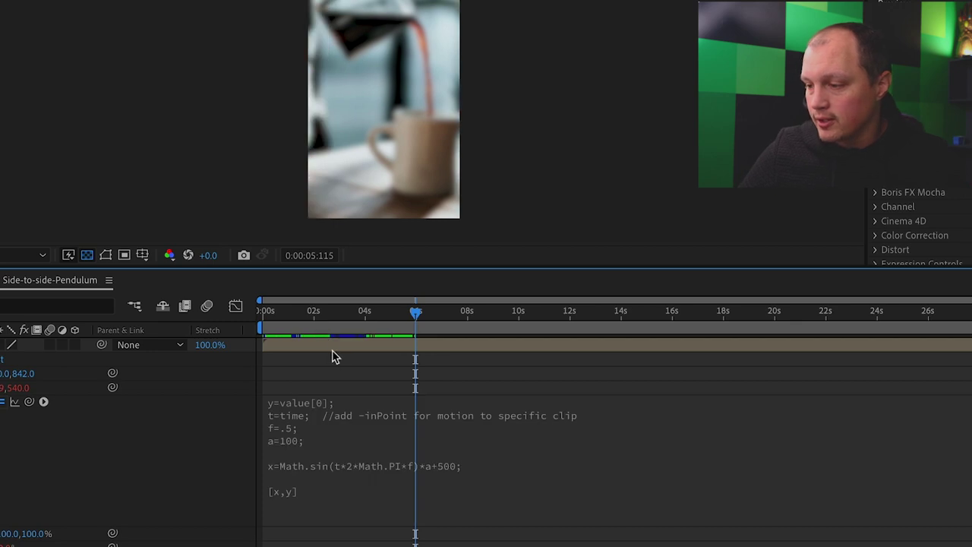
left_click_drag(312, 314, 407, 310)
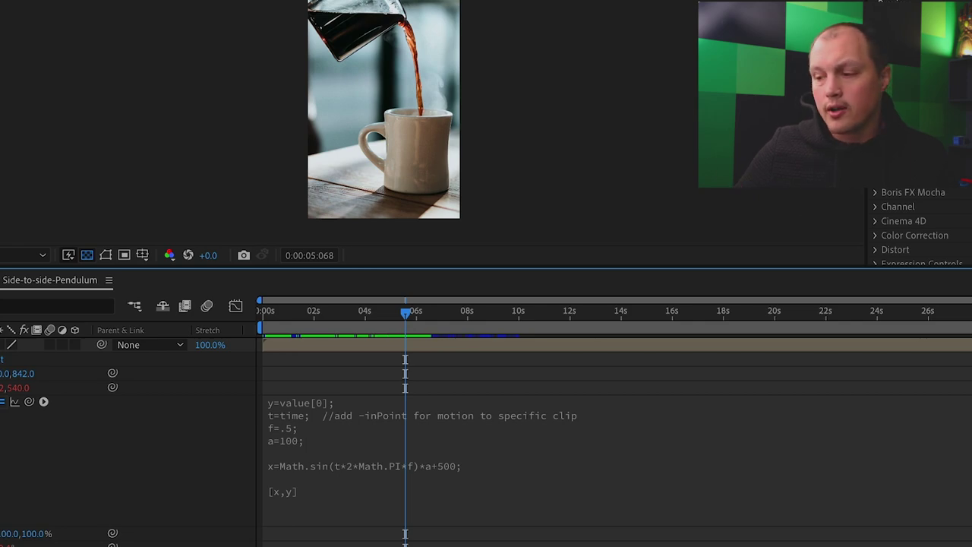
- Return the playhead to the start and switch to the vertical-pendulum composition
left_click_drag(405, 311, 264, 311)
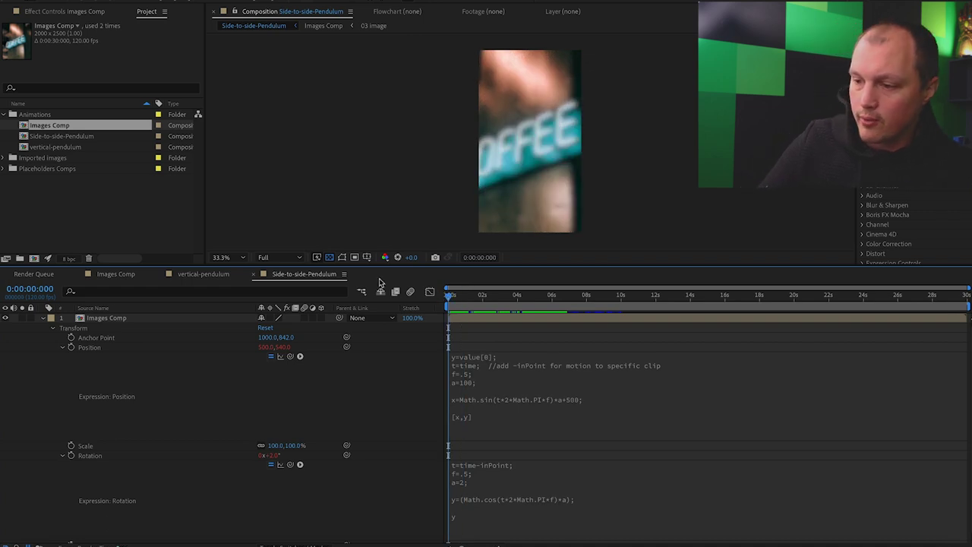
left_click(202, 274)
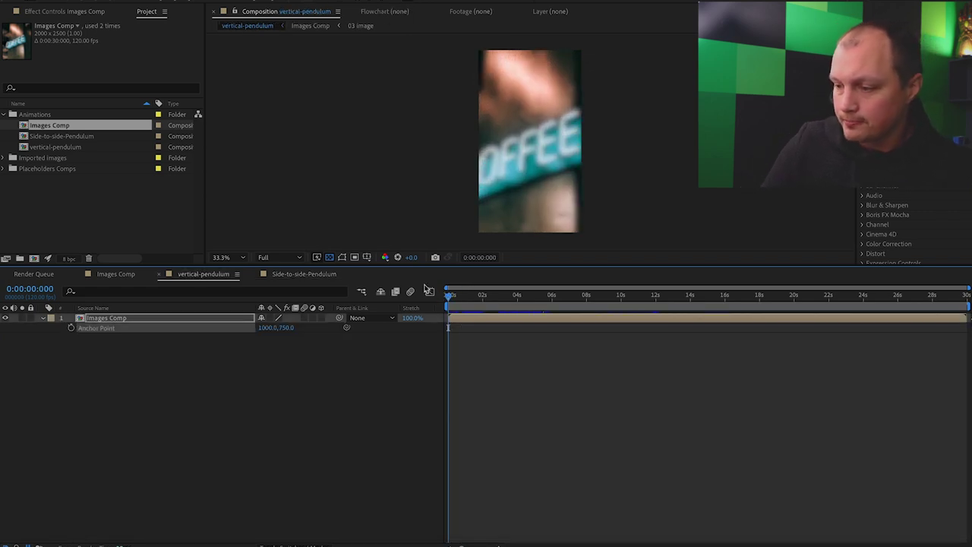
- Preview the vertical-pendulum composition, and review the Side-to-side-Pendulum and Images Comp timelines before returning to vertical-pendulum
key("space")
key("space")
left_click(304, 275)
left_click_drag(470, 296, 450, 297)
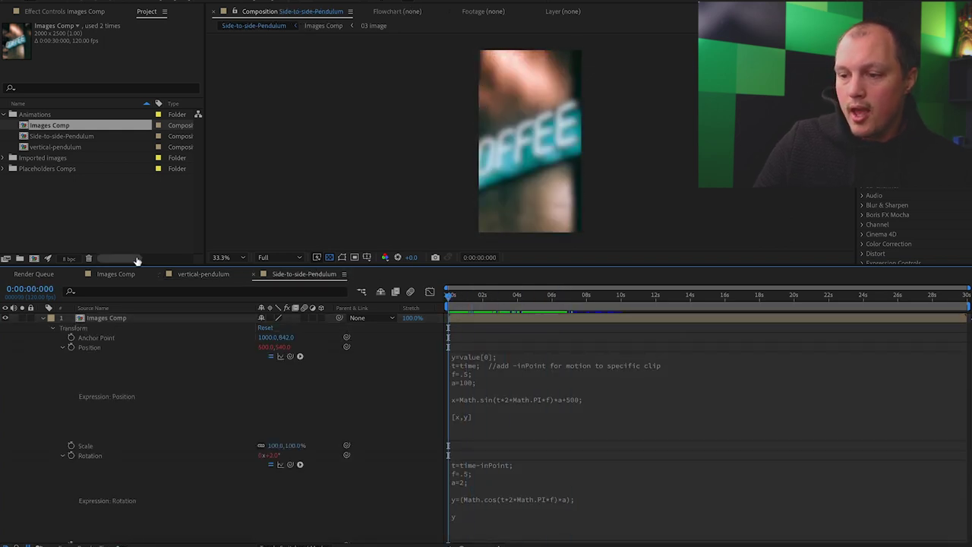
left_click(116, 274)
left_click(196, 275)
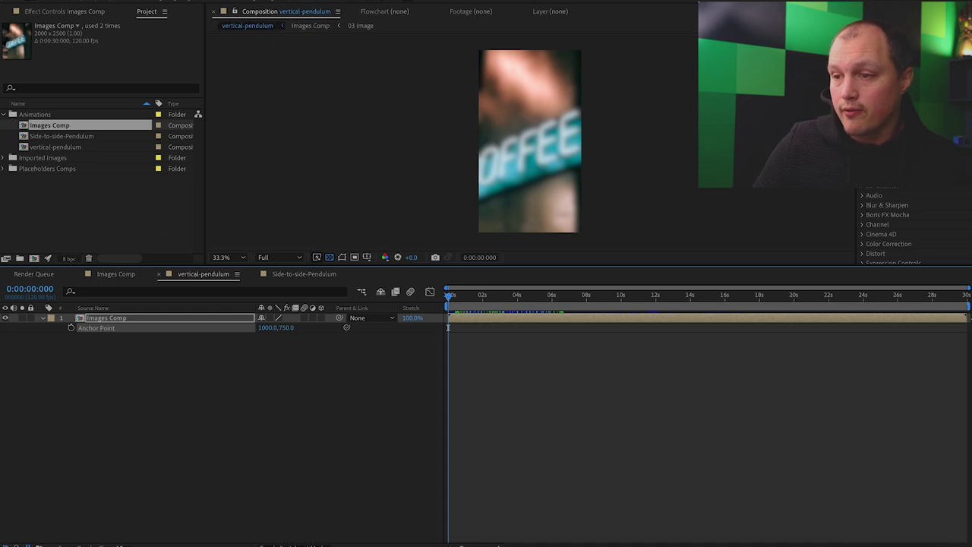
- Add the vertical-pendulum and Side-to-side-Pendulum compositions to the Render Queue and render both
left_click(91, 0)
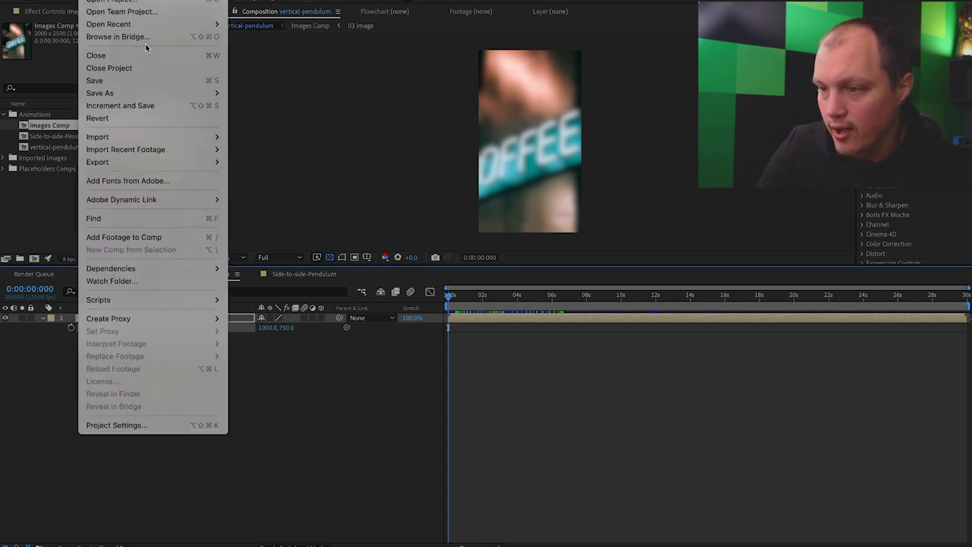
mouse_move(144, 0)
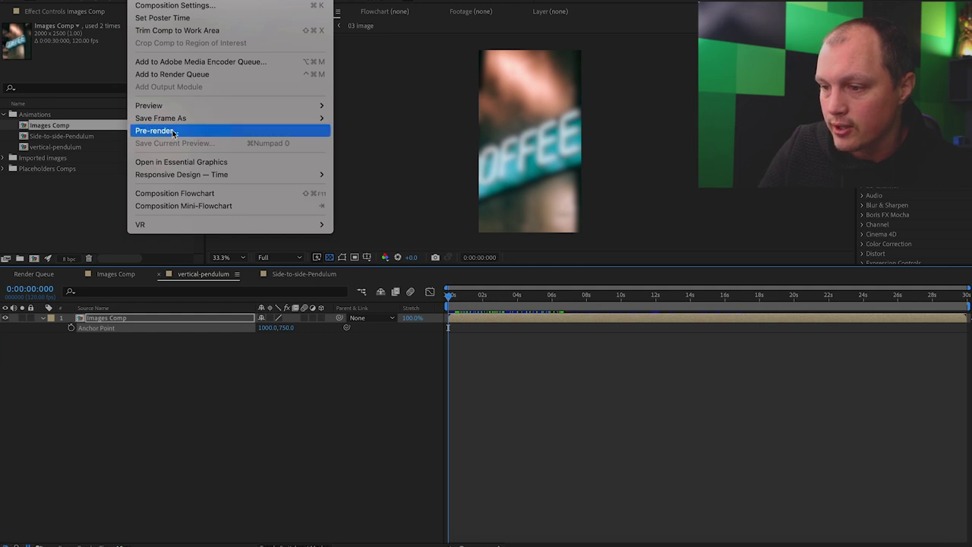
left_click(178, 75)
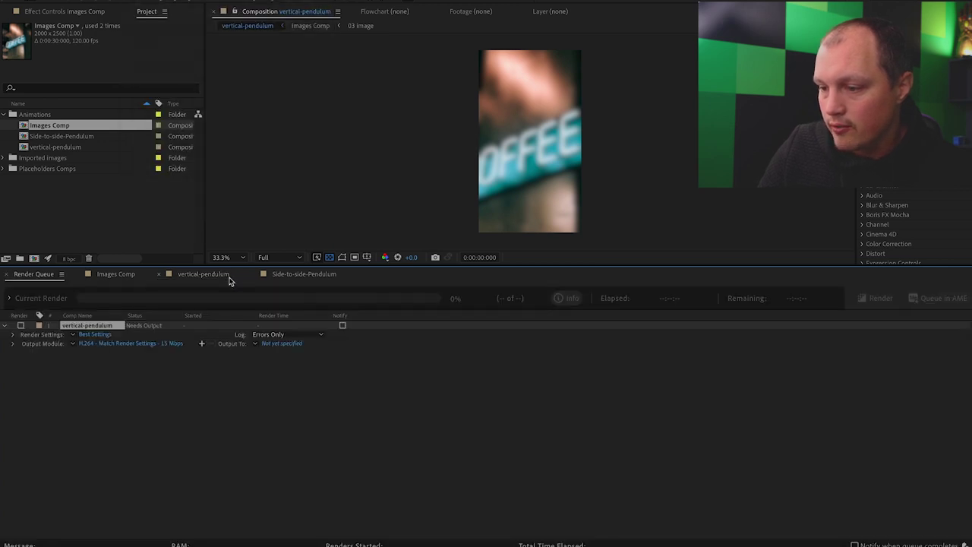
left_click(313, 276)
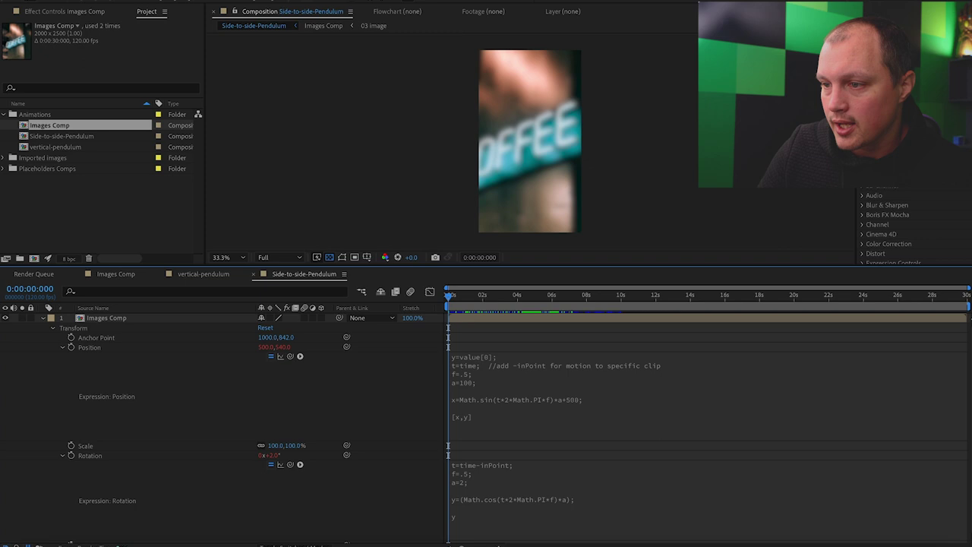
left_click(156, 1)
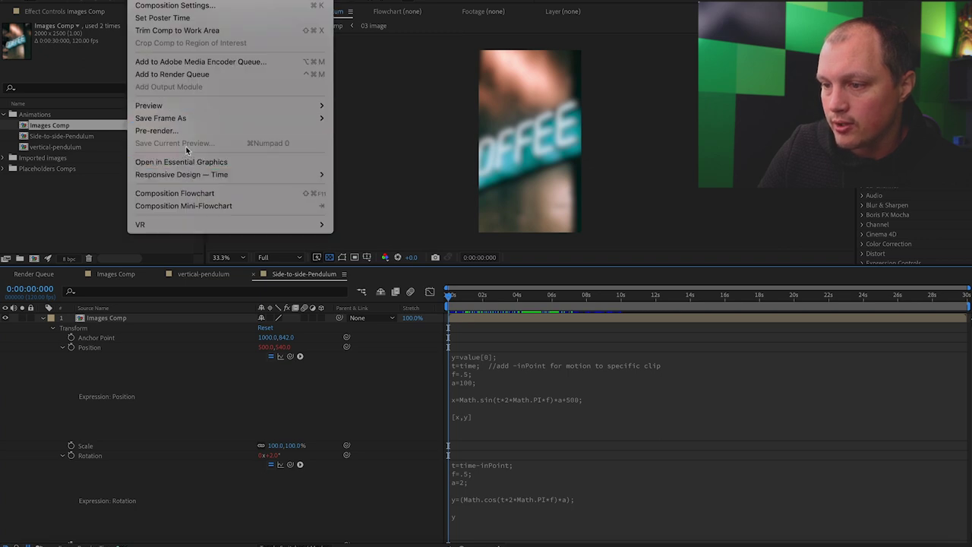
left_click(178, 74)
left_click(879, 298)
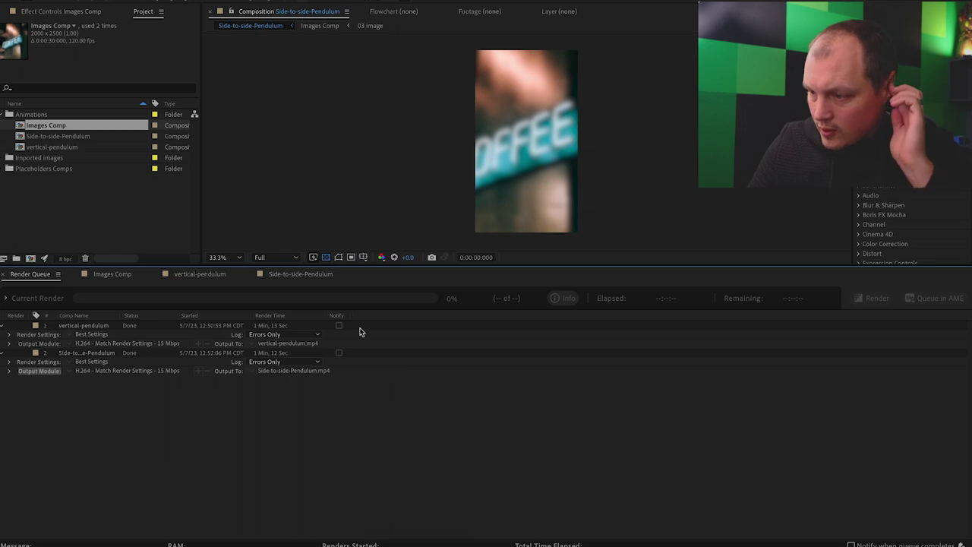
- Switch to the Premiere Pro project and return the Bells sequence's playhead to the start of the pendulum audio
left_click(363, 544)
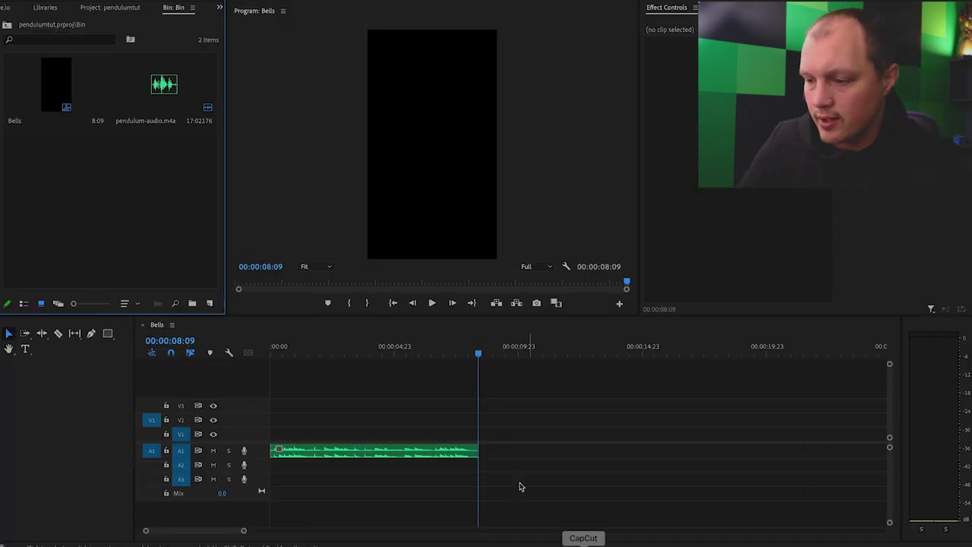
left_click(155, 100)
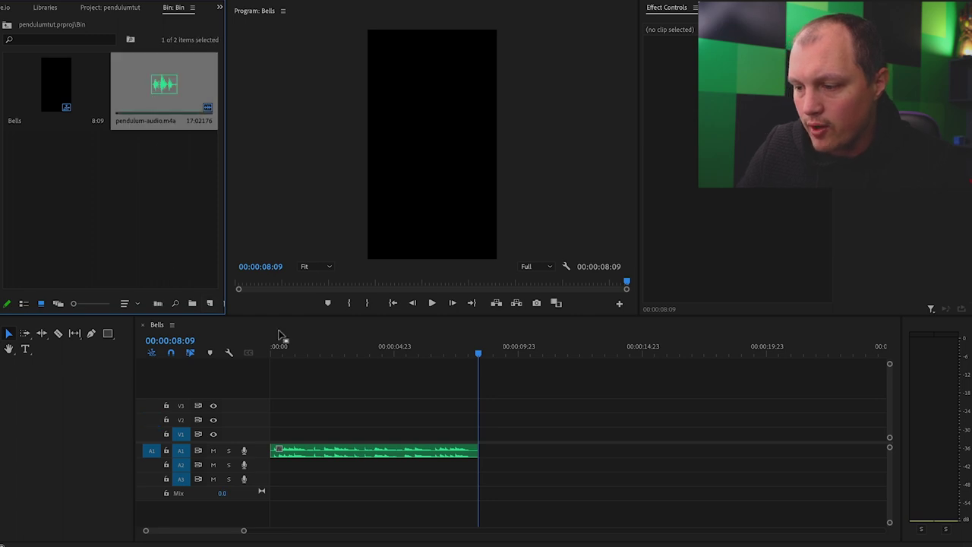
left_click_drag(297, 354, 233, 352)
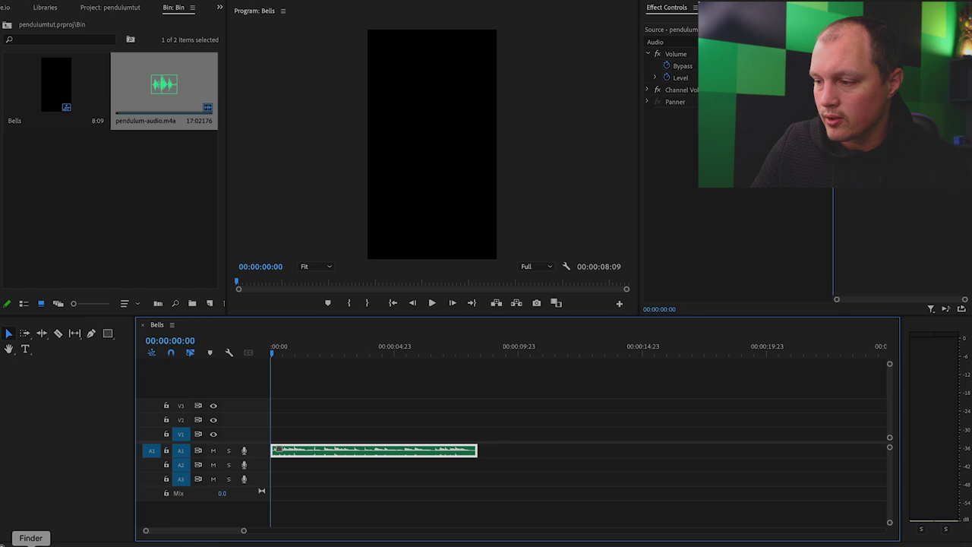
- Import Side-to-side-Pendulum.mp4 and vertical-pendulum.mp4 from the Desktop's tutorial folder into the project bin
left_click(31, 544)
left_click(471, 171)
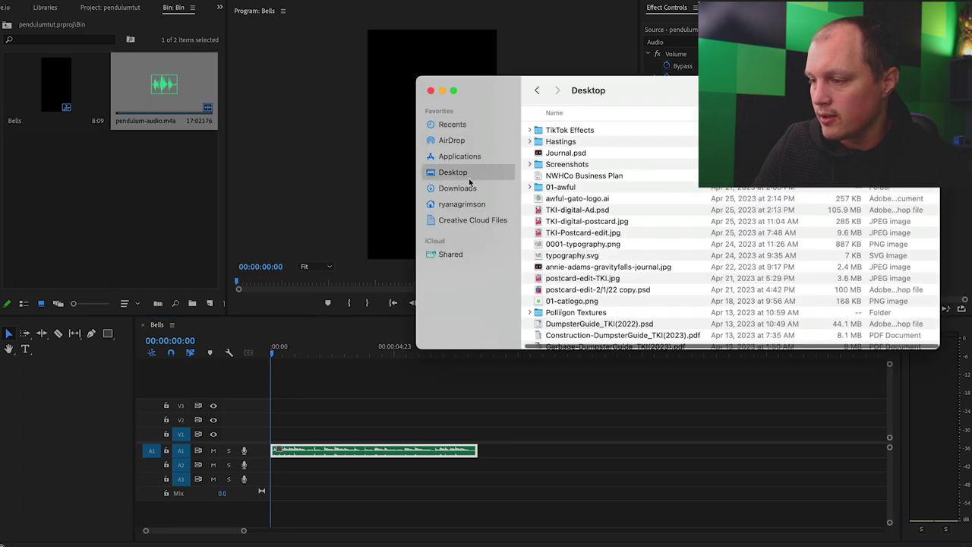
double_click(638, 130)
left_click(600, 176)
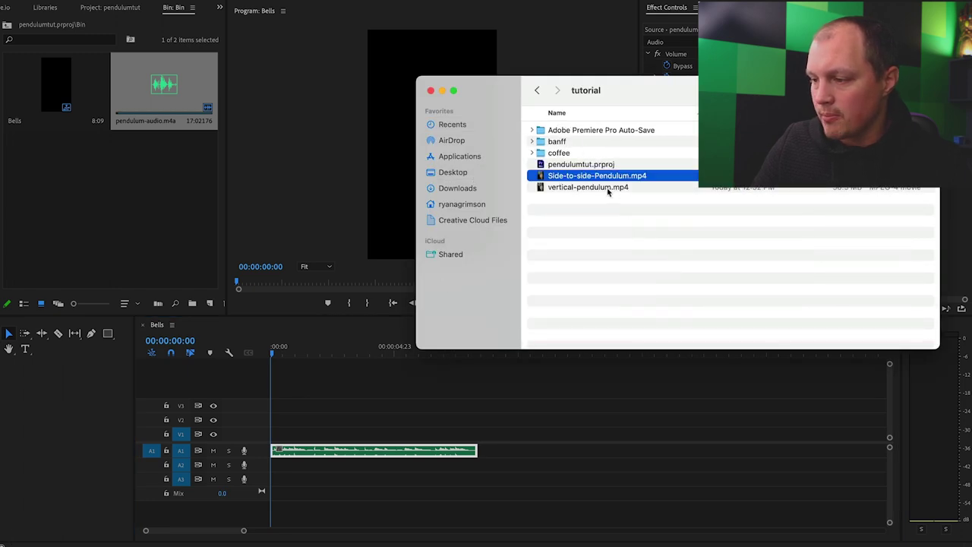
left_click(601, 186, "shift")
left_click_drag(600, 186, 104, 226)
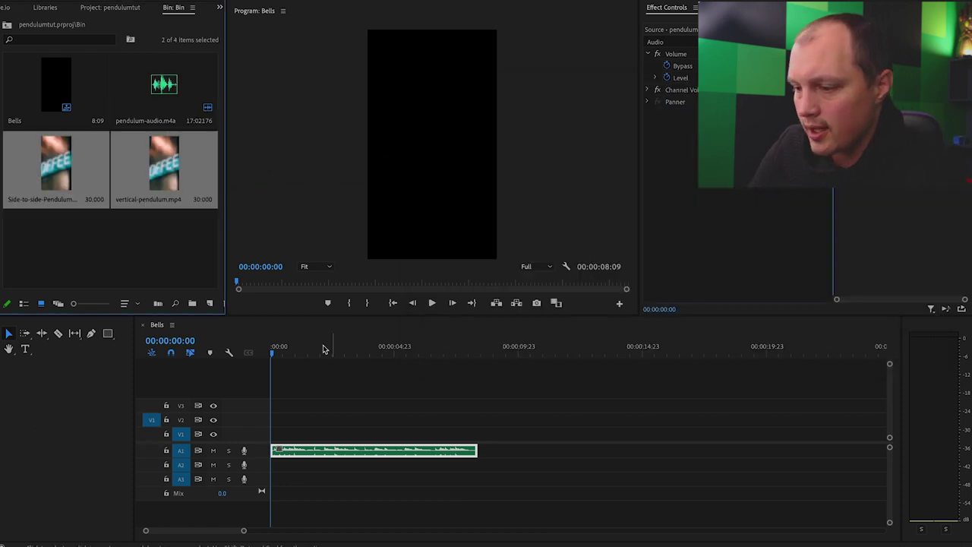
- Place Side-to-side-Pendulum.mp4 on track V1 at the sequence start, using the 29.97 fps Non-Drop-Frame Timecode display format in Sequence Settings
left_click(113, 213)
left_click(72, 162)
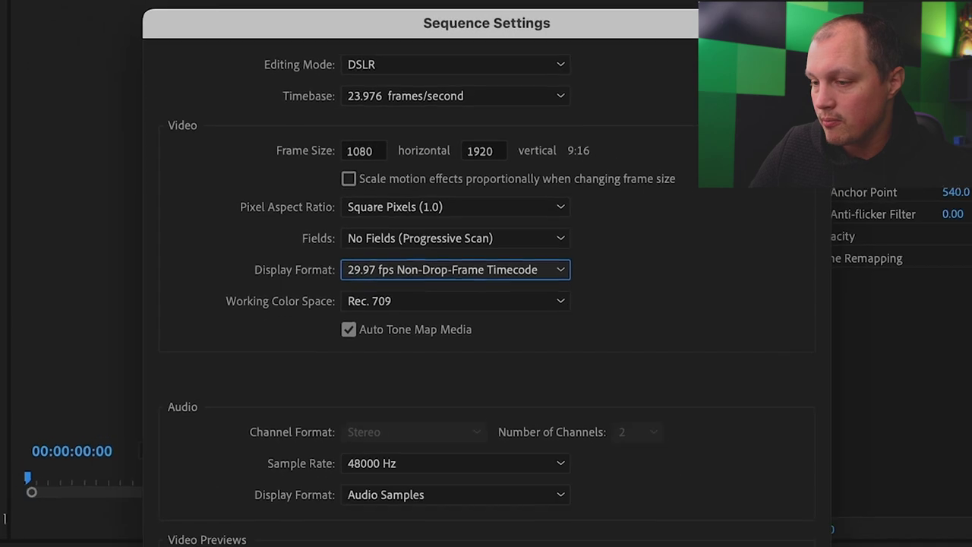
key("Return")
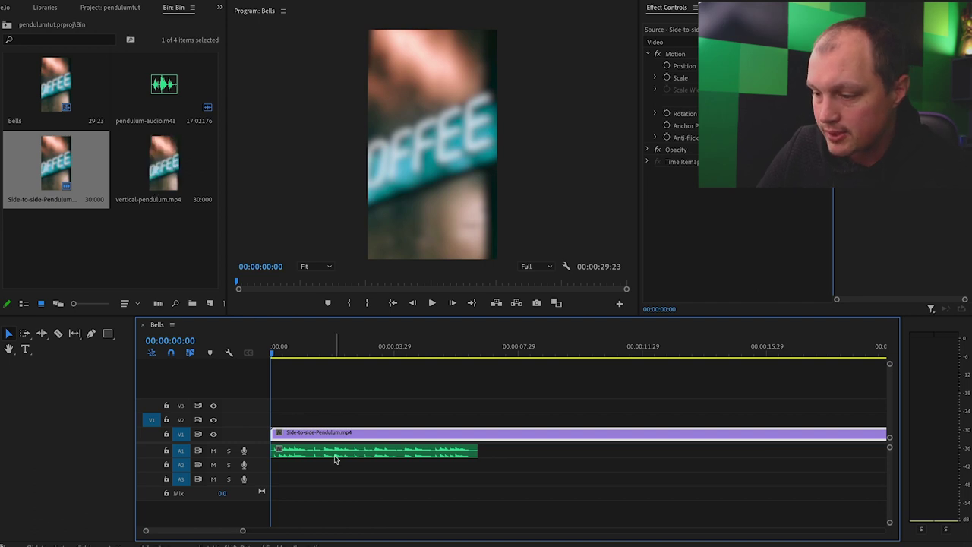
- Play the sequence from the start to about 4 seconds to compare the video with the bell audio
left_click(280, 354)
key("space")
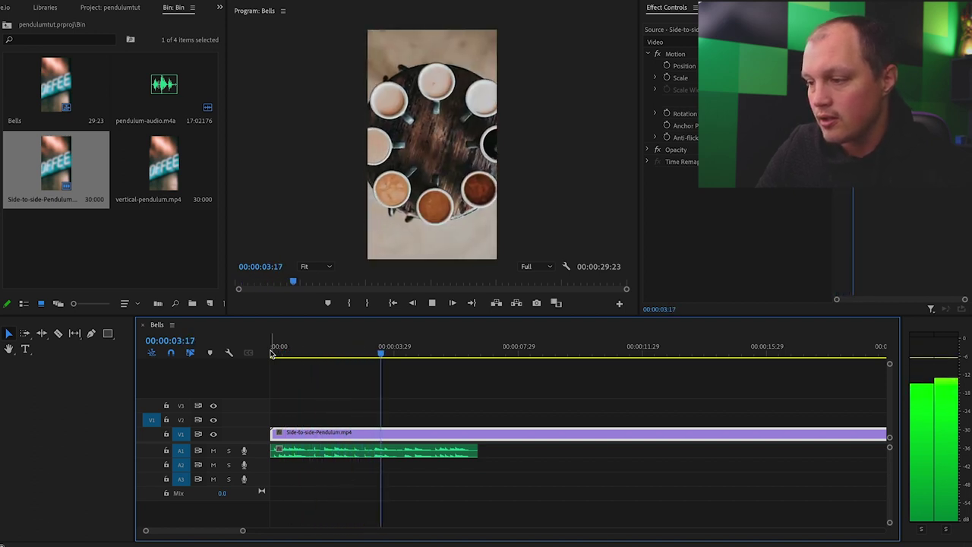
key("space")
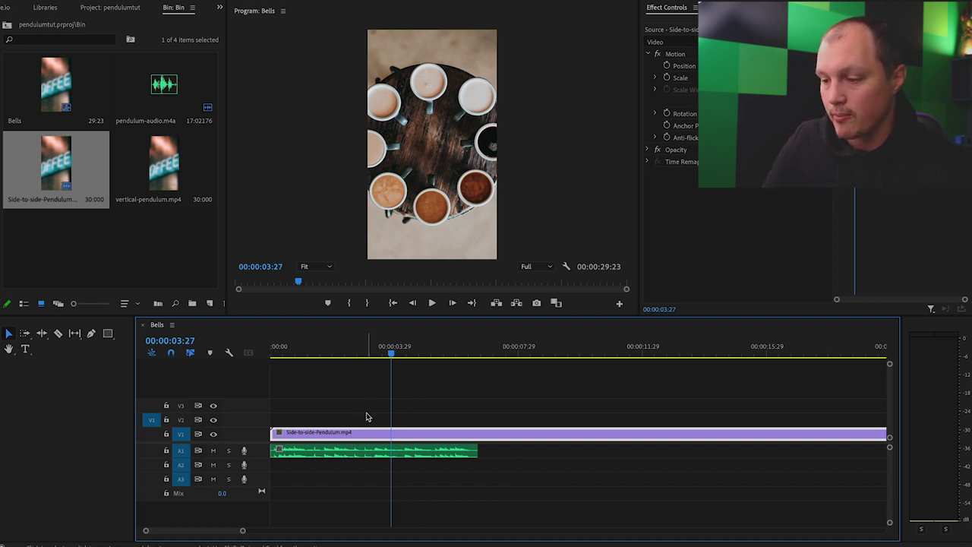
- Run Scene Edit Detection on the Side-to-side-Pendulum clip, applying a cut at each detected cut point
right_click(312, 437)
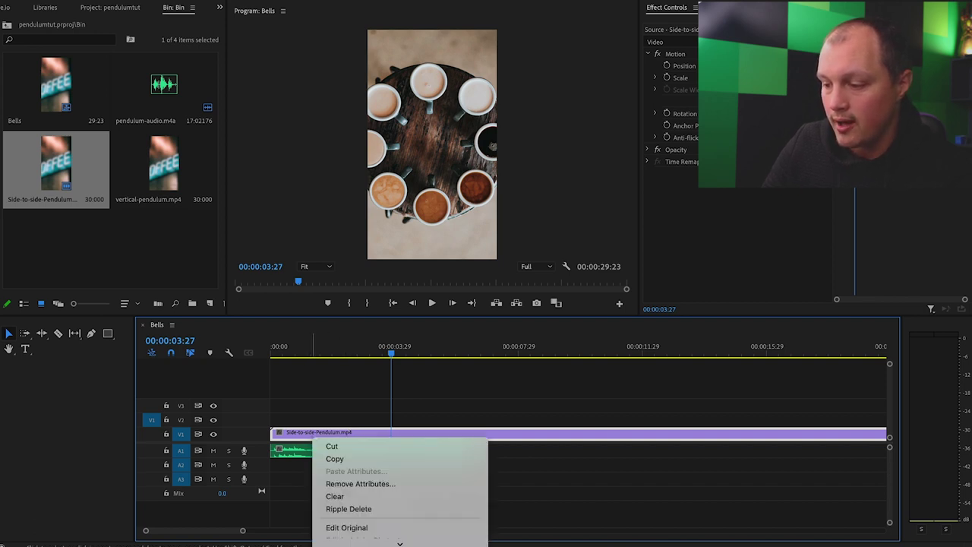
scroll(396, 449, "down", 10)
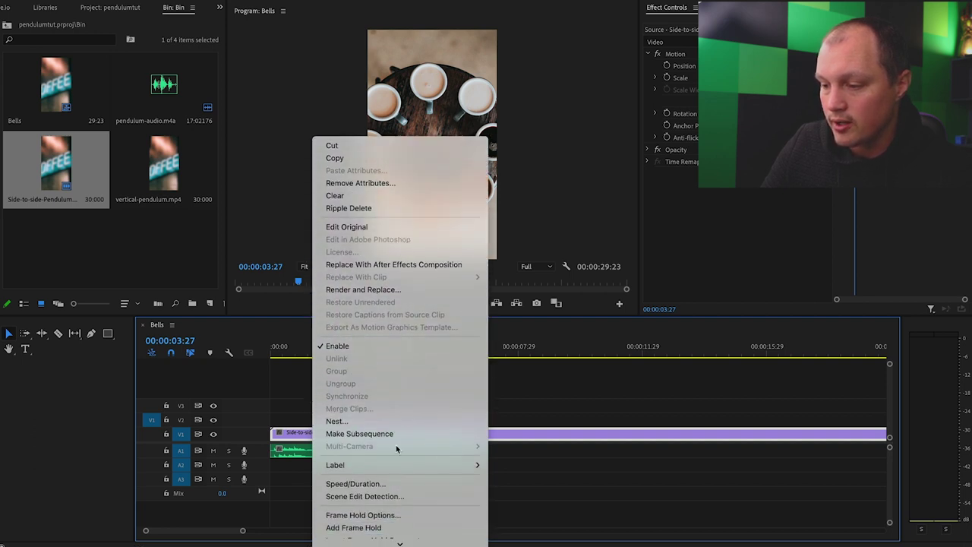
left_click(393, 497)
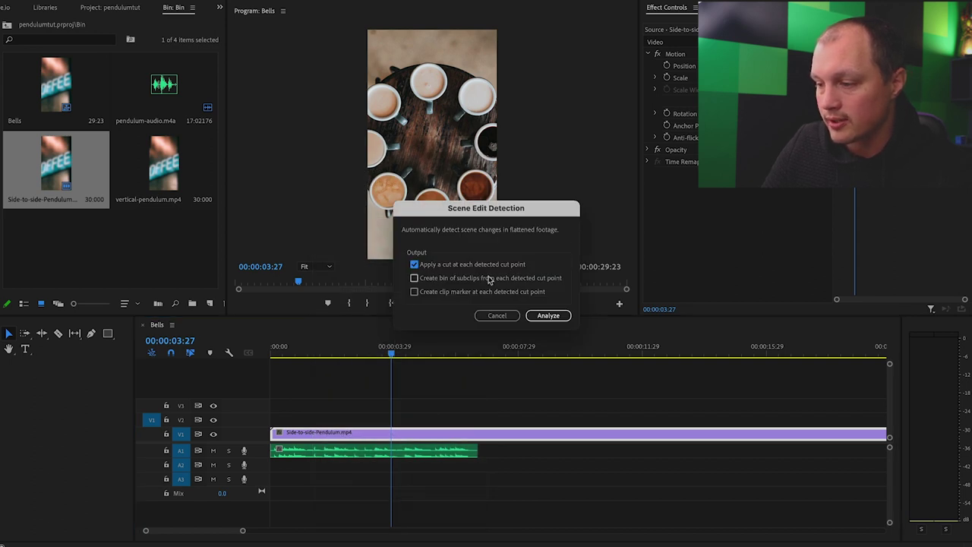
left_click(550, 317)
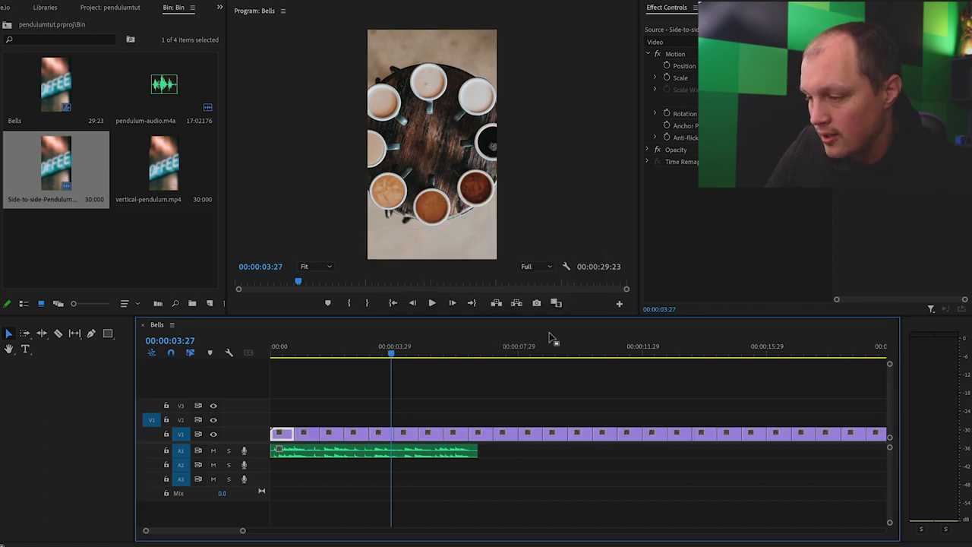
- Check the detected cuts along the timeline and split the double-length clip at 00:00:21:17 with the Razor tool
left_click(313, 355)
left_click_drag(315, 356, 686, 385)
scroll(686, 385, "right", 3)
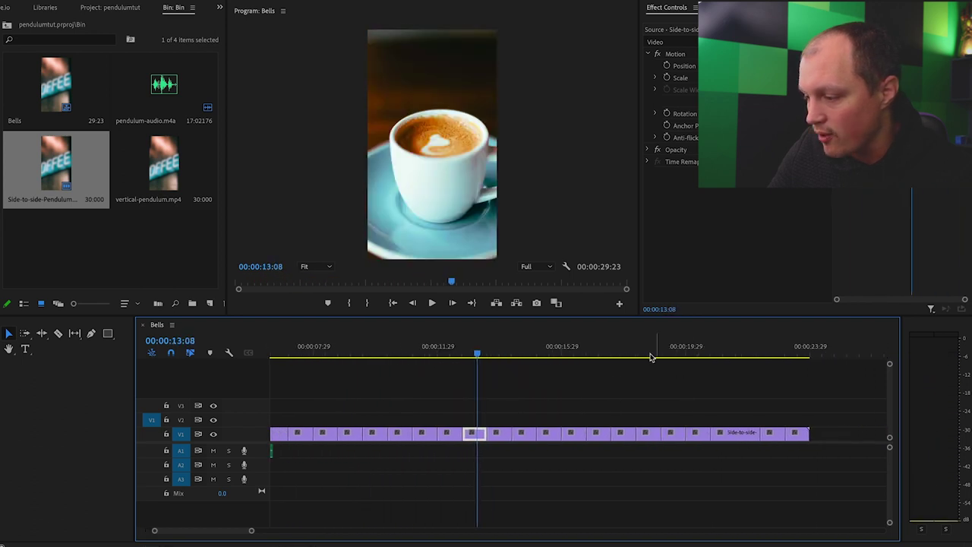
left_click_drag(632, 354, 737, 349)
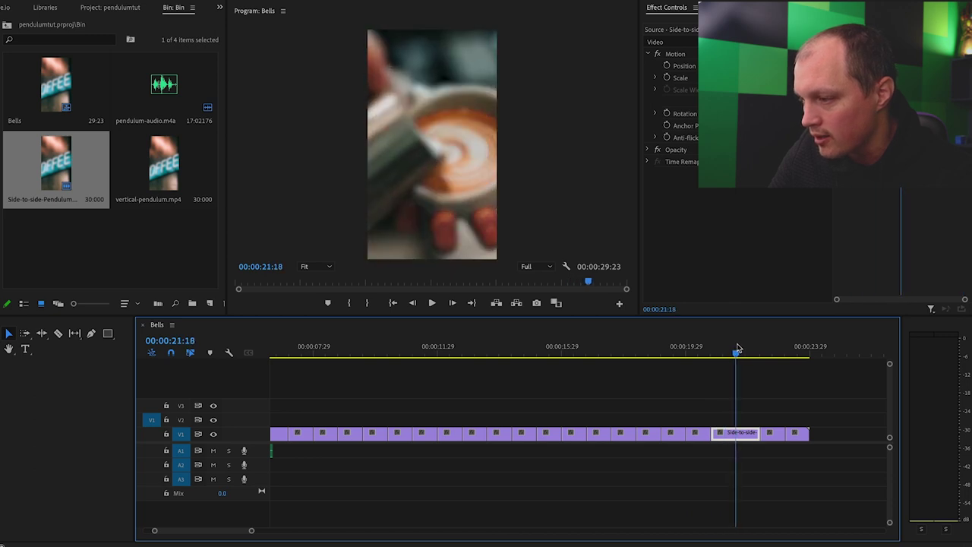
key("Left")
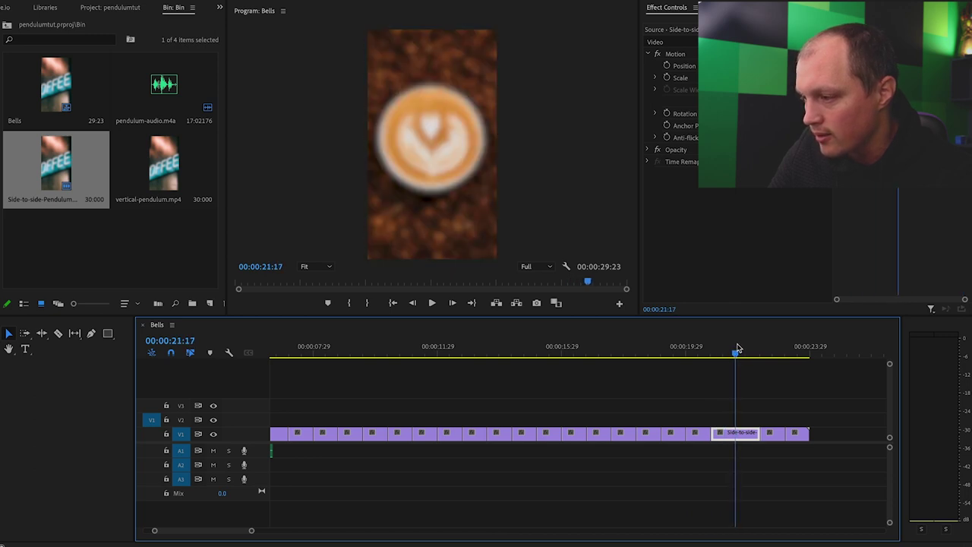
key("c")
left_click(737, 433)
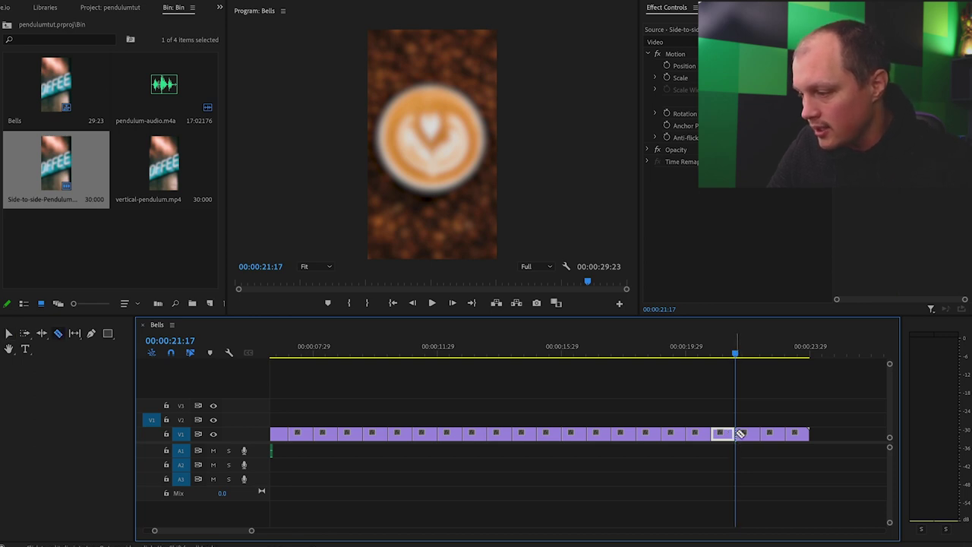
key("v")
key("backslash")
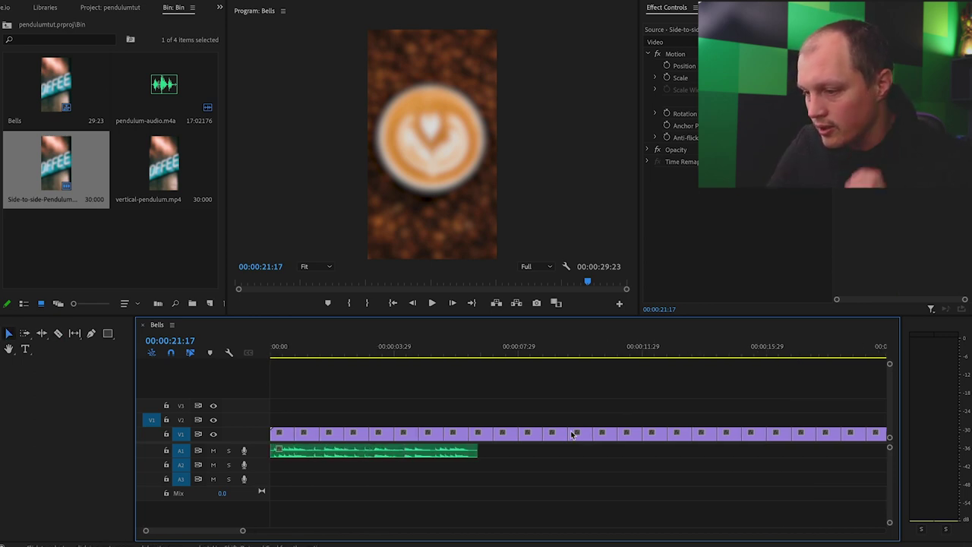
- Play the first clip with the audio from the sequence start, and park the playhead at 00:00:00:04
left_click_drag(282, 361, 272, 361)
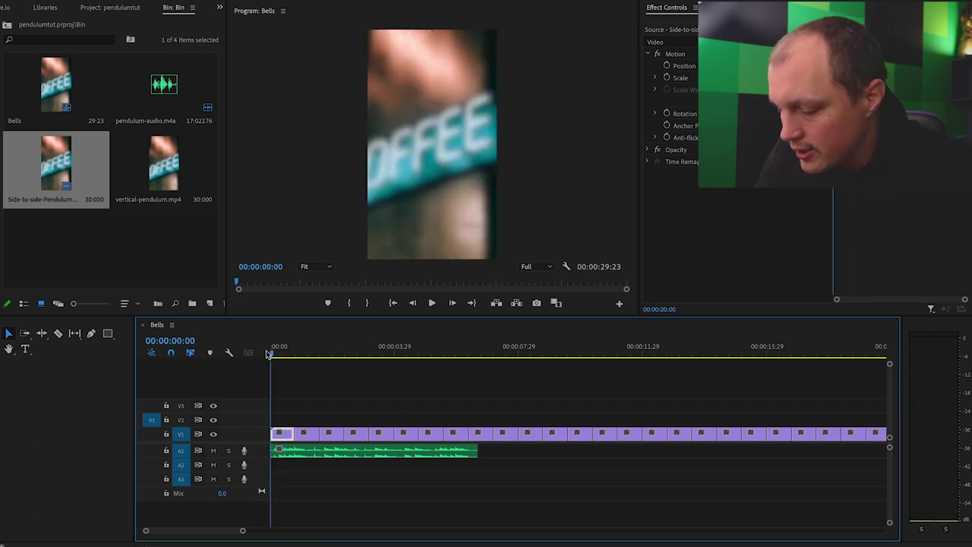
scroll(329, 437, "up", 4)
scroll(338, 452, "up", 2)
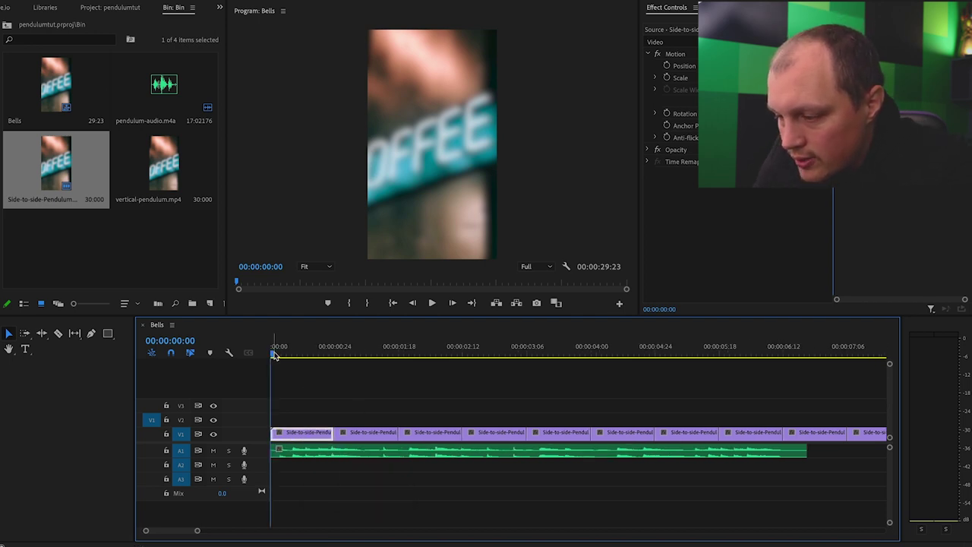
key("space")
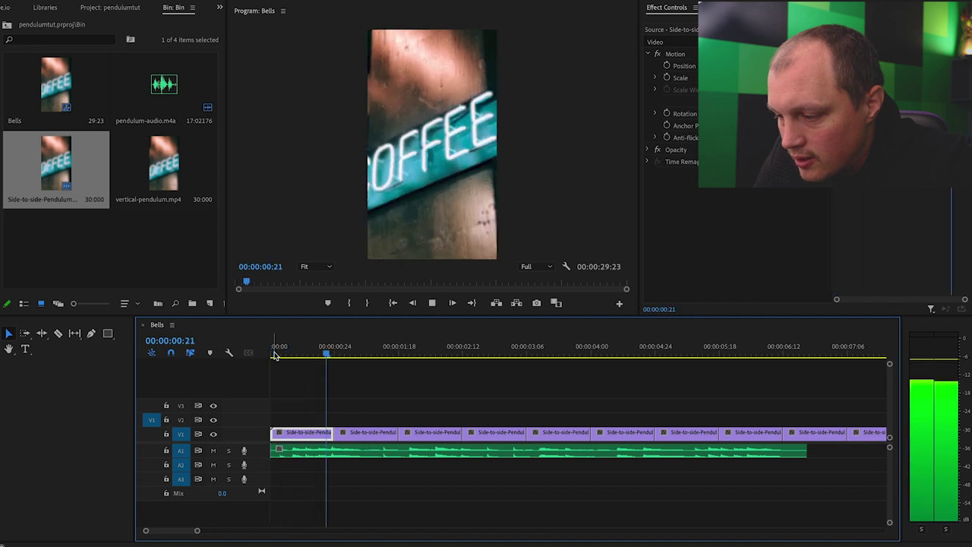
key("space")
left_click(268, 355)
left_click_drag(272, 356, 281, 355)
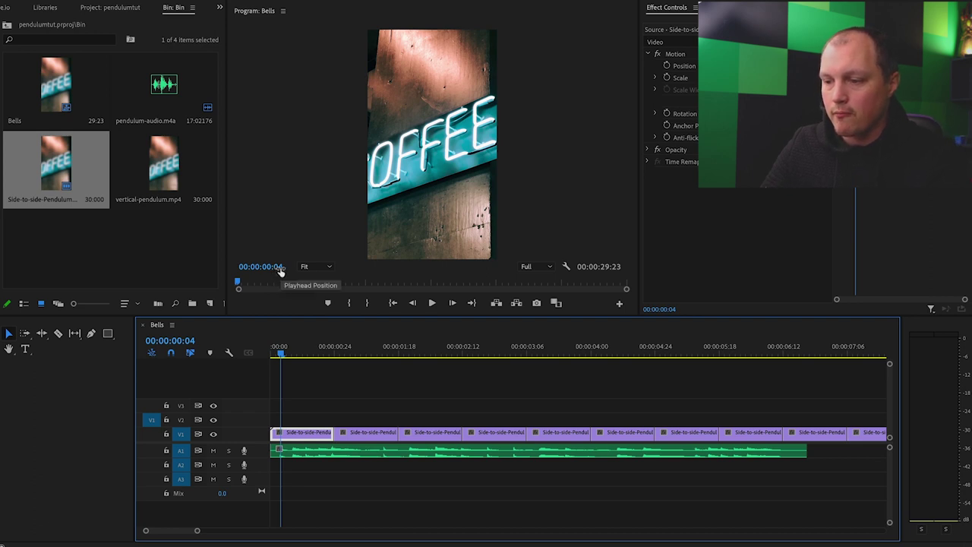
- Set the first V1 clip's duration to 00:00:00:04 with Ripple Edit, Shifting Trailing Clips enabled
right_click(307, 438)
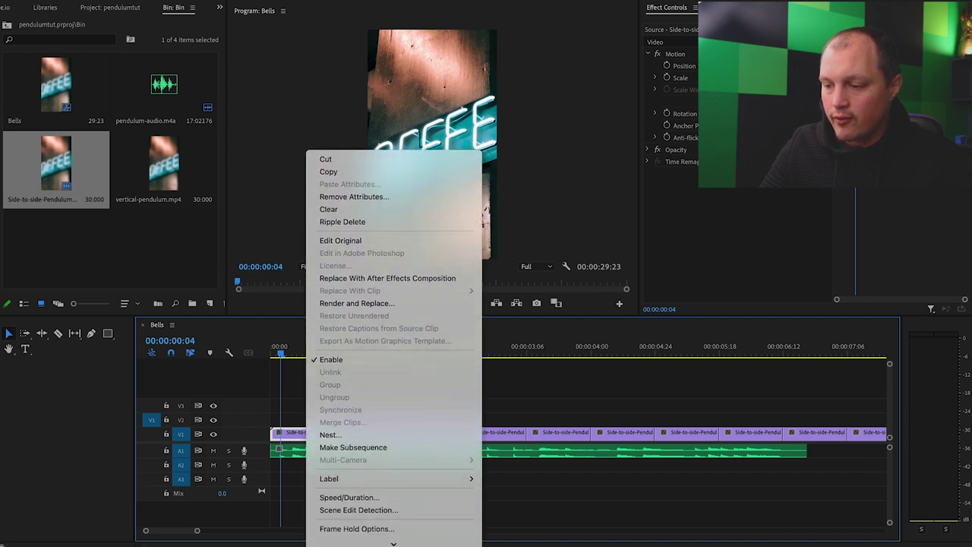
scroll(387, 240, "down", 5)
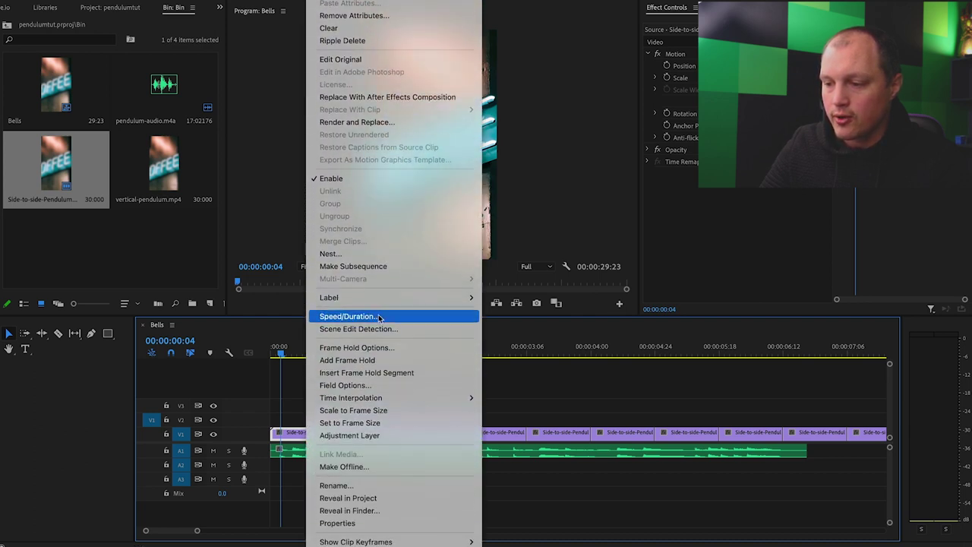
left_click(381, 317)
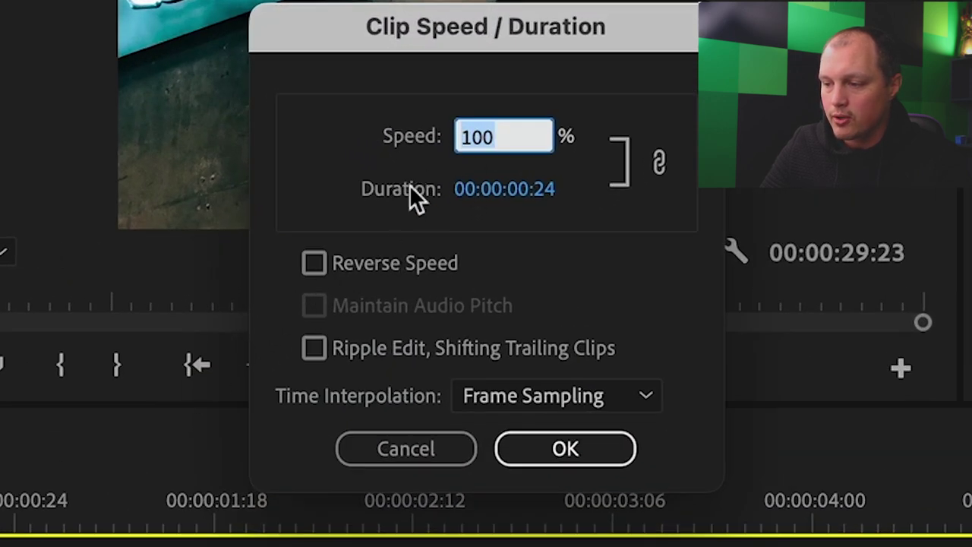
left_click(549, 191)
left_click(577, 199)
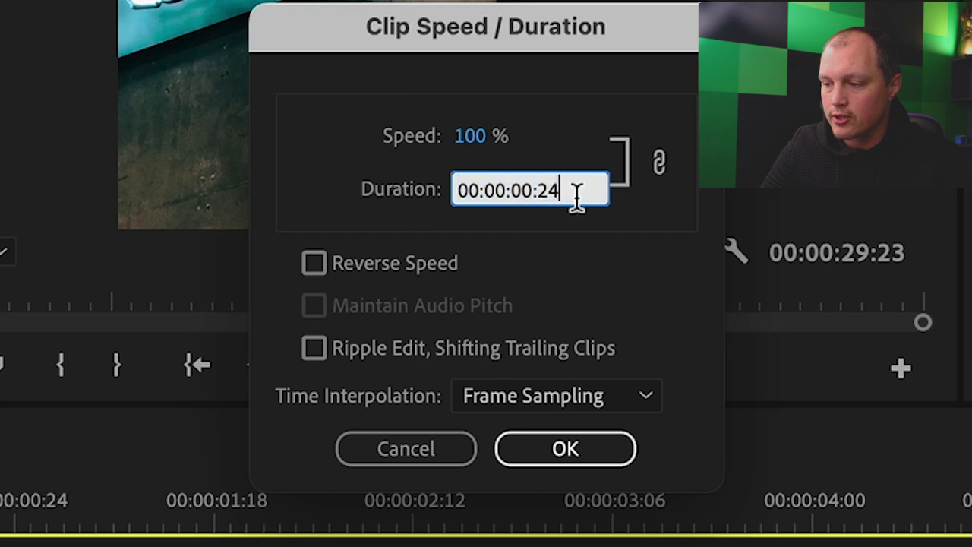
key("Left")
key("BackSpace")
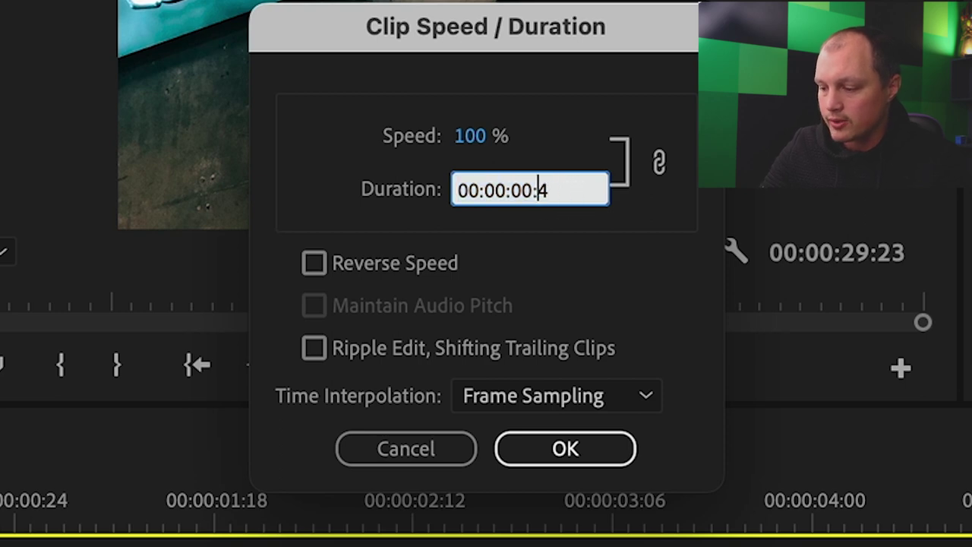
type("0")
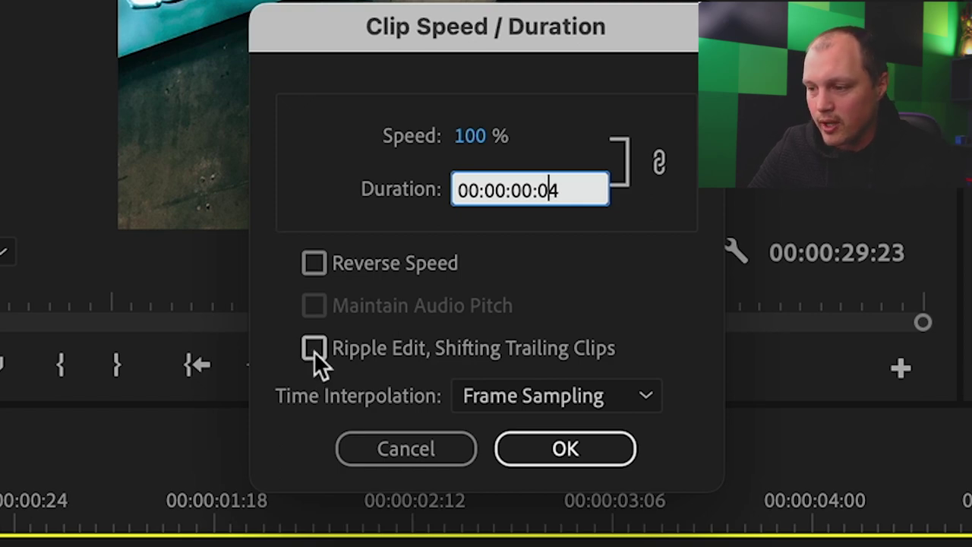
left_click(314, 349)
left_click(547, 449)
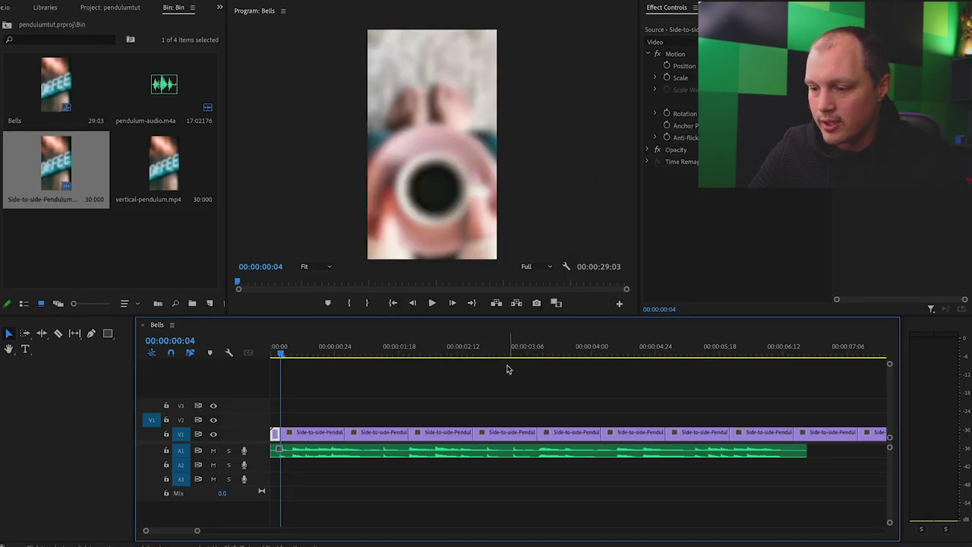
- Park the playhead on the next bell at 00:00:00:09 and set the second clip's duration to 00:00:00:05
left_click_drag(283, 358, 296, 356)
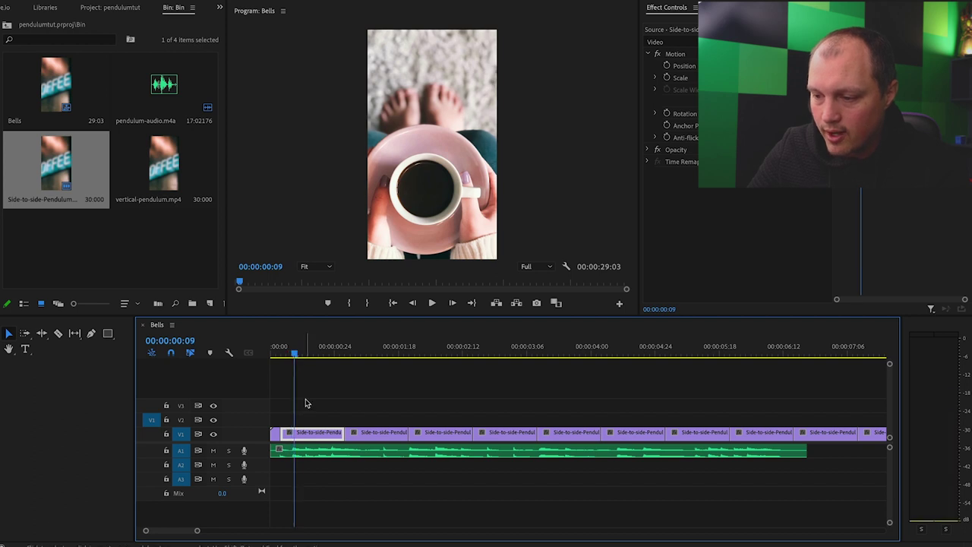
right_click(309, 439)
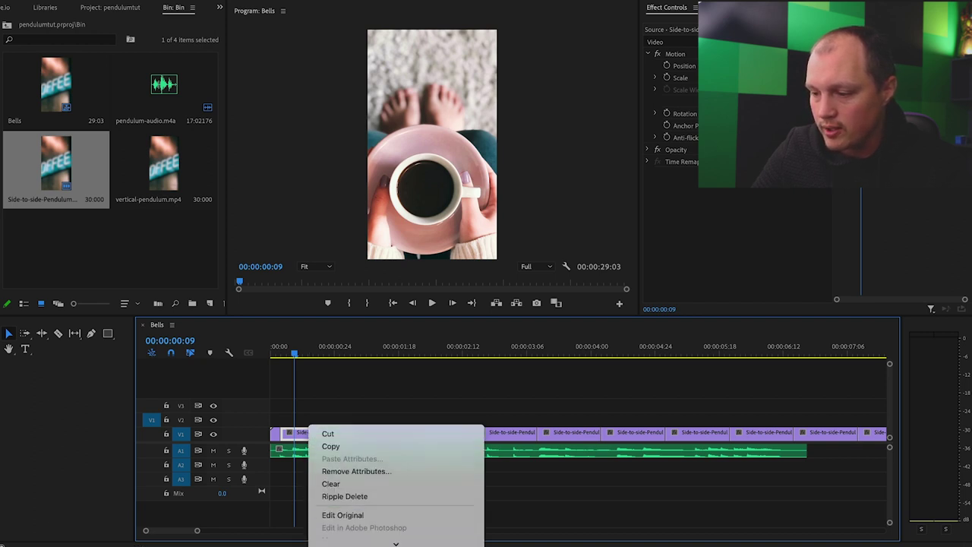
scroll(380, 494, "down", 5)
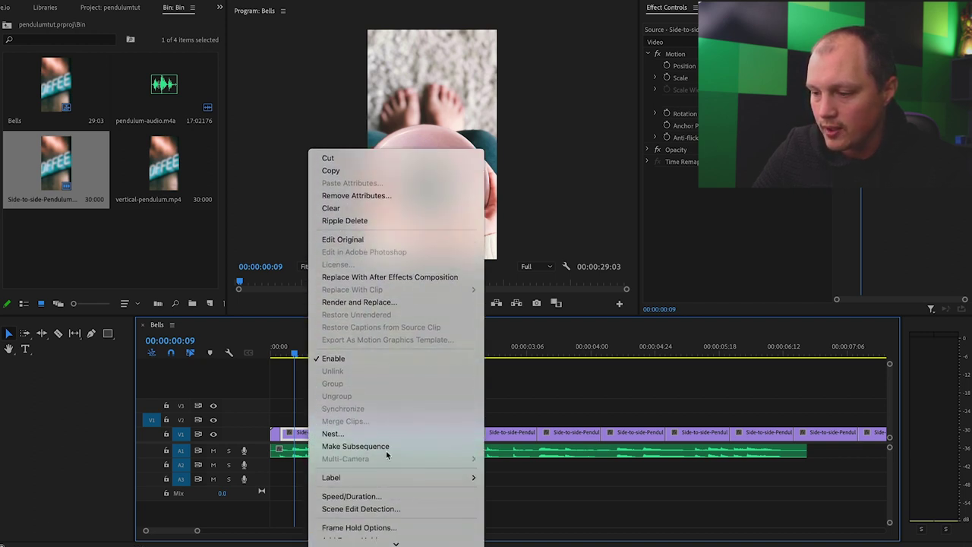
left_click(385, 498)
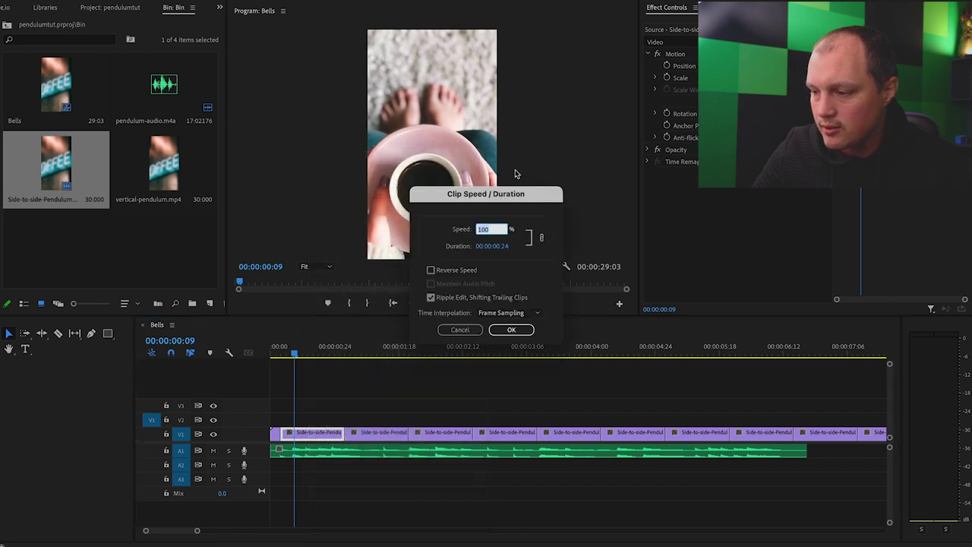
left_click(506, 248)
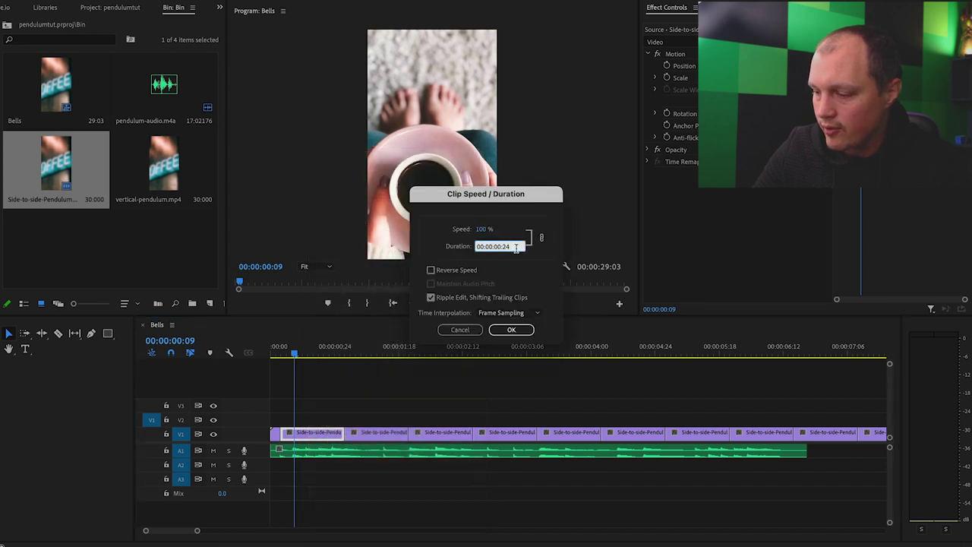
type("05")
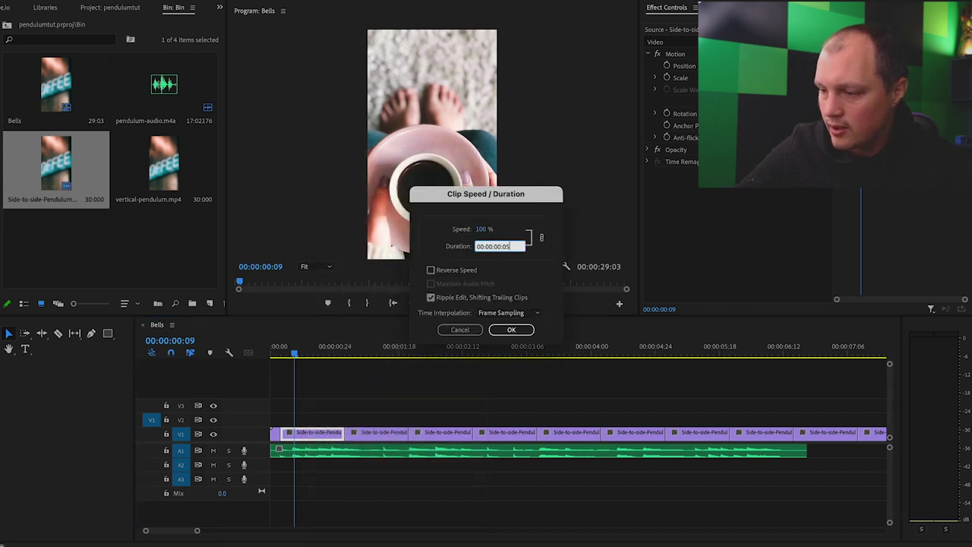
left_click(509, 332)
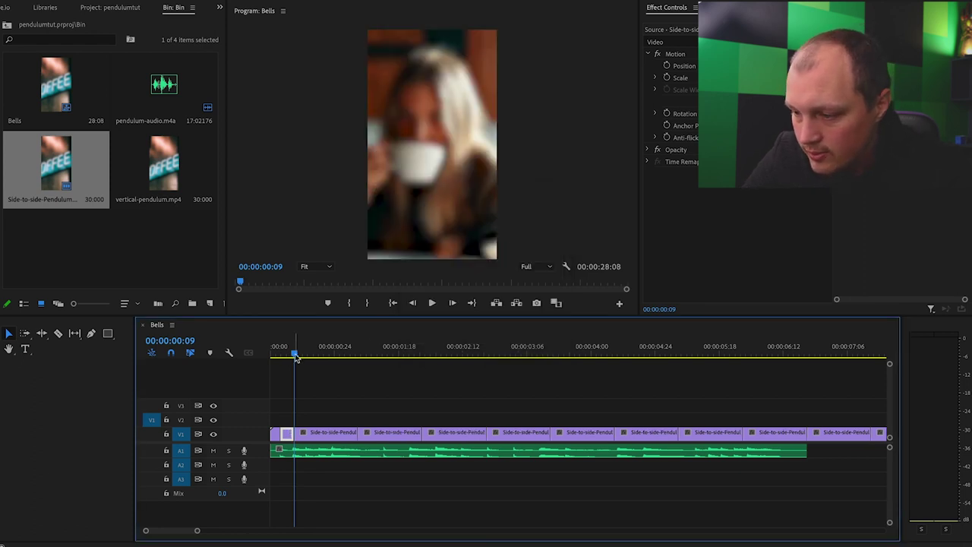
- Park the playhead on the next bell at 00:00:00:13 and set the third clip's duration to 00:00:00:04
left_click_drag(296, 358, 307, 357)
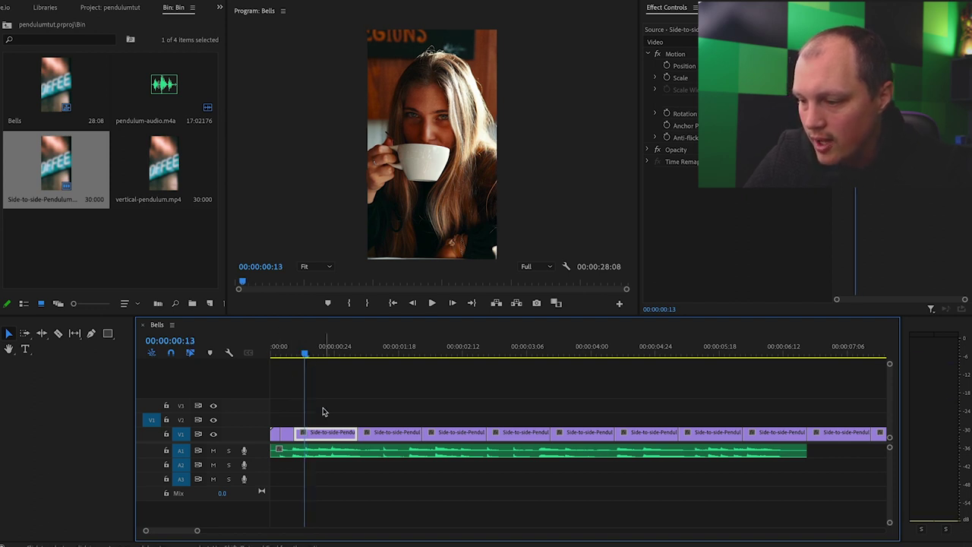
right_click(323, 438)
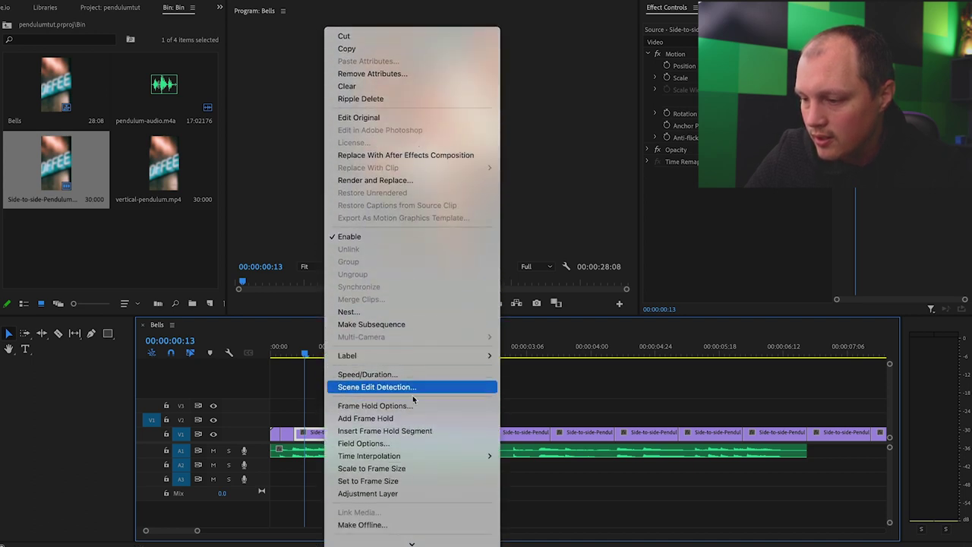
left_click(410, 374)
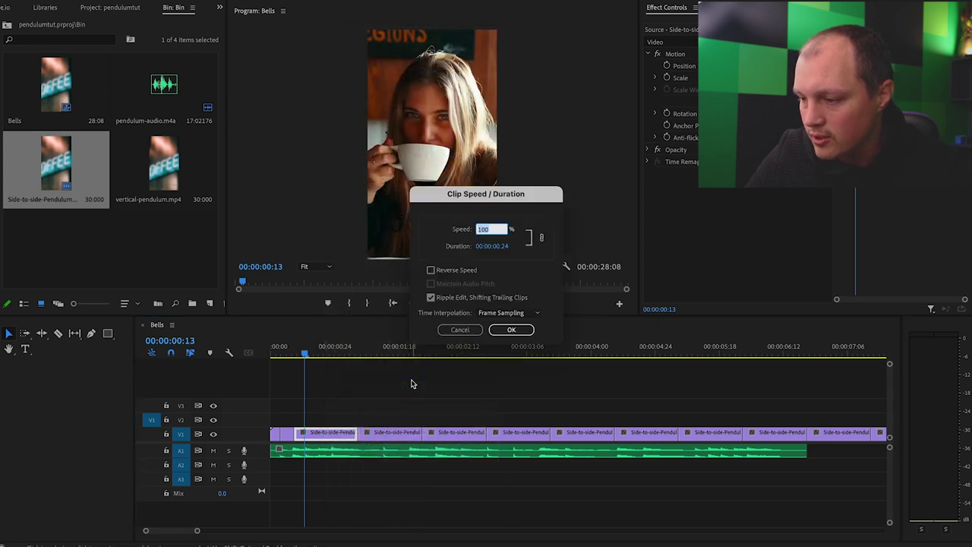
left_click(501, 246)
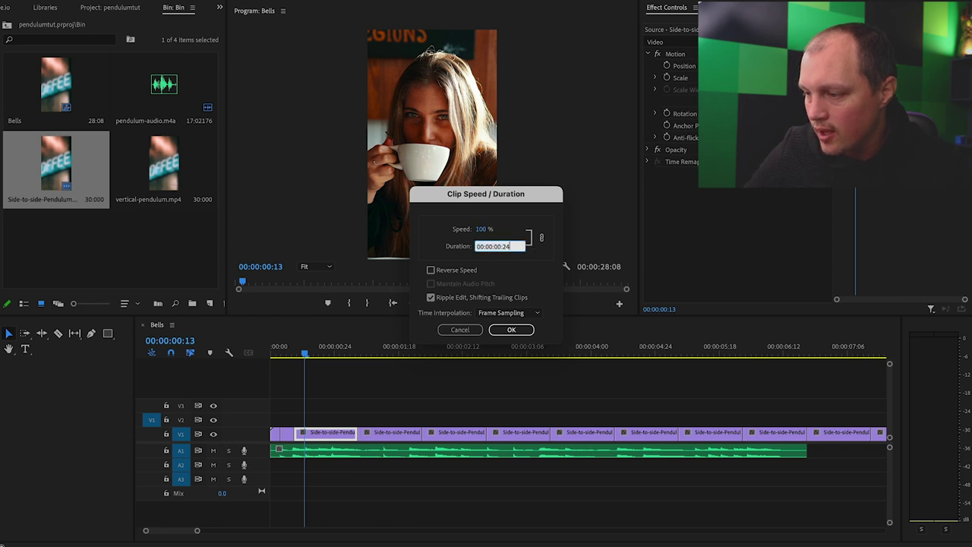
type("04")
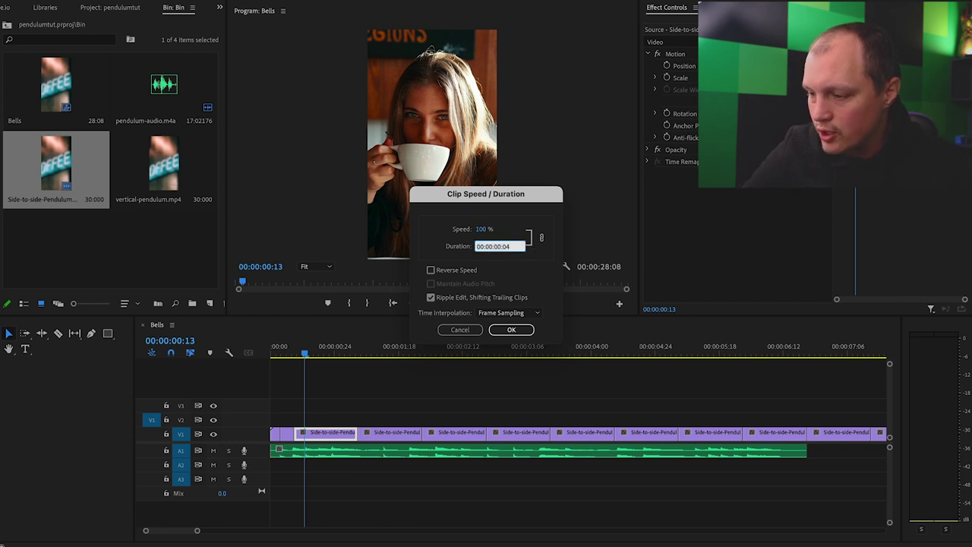
left_click(517, 330)
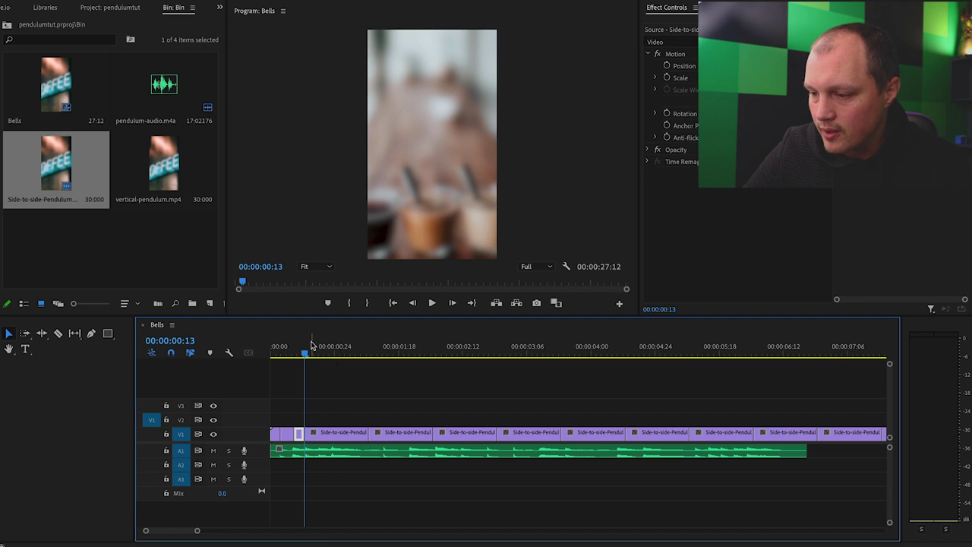
- Play the sequence from its start through the three shortened clips to check them against the bells
left_click_drag(305, 353, 270, 354)
key("space")
key("space")
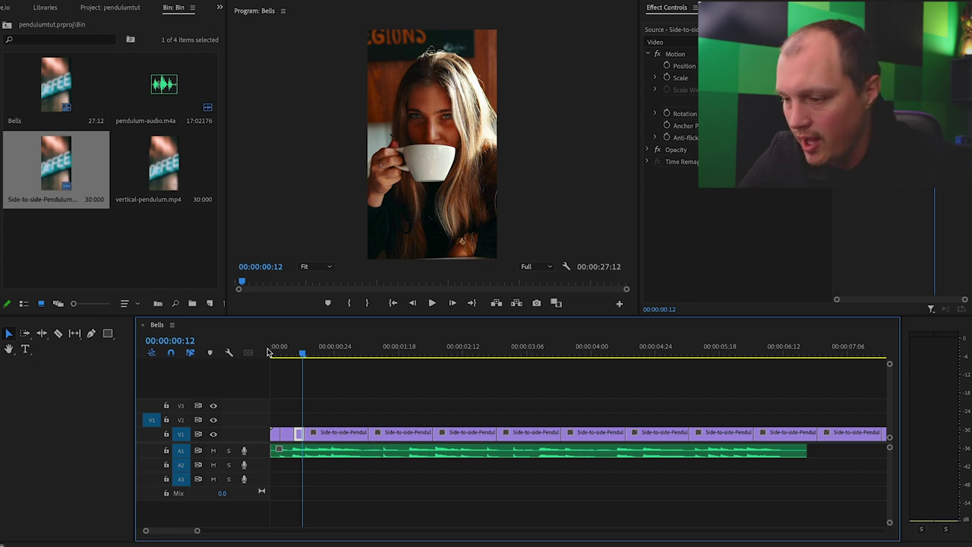
- Park the playhead at 00:00:00:18 and set the fourth clip's duration to 00:00:00:05
left_click(323, 357)
right_click(336, 432)
left_click(434, 396)
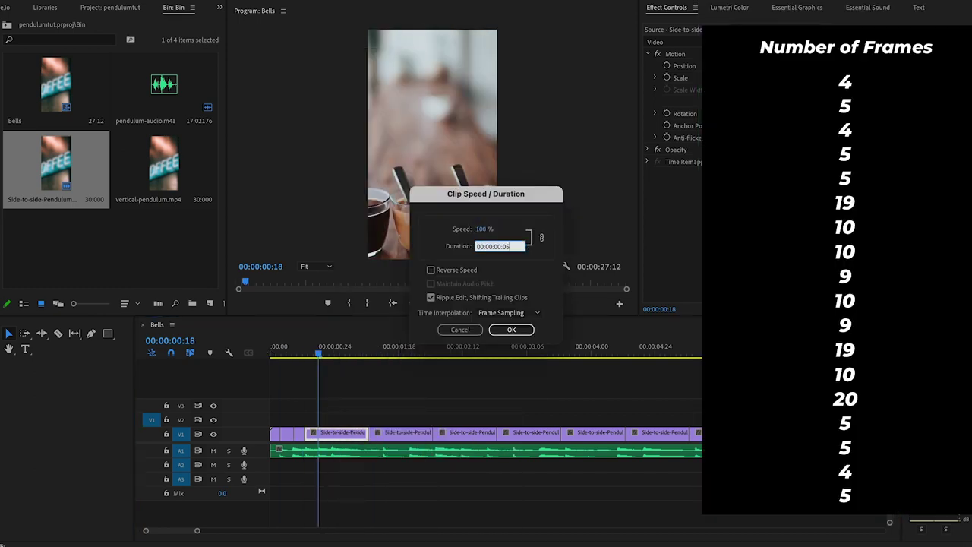
type("5")
key("Return")
- Set the fifth clip's duration to 00:00:00:05, rippling the trailing clips
left_click(352, 439)
key("ctrl+r")
key("Tab")
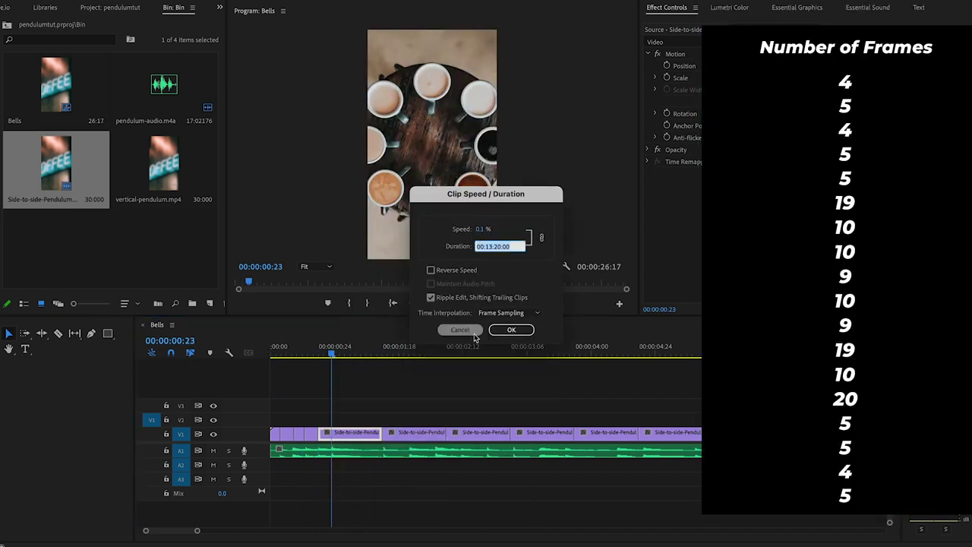
type("5")
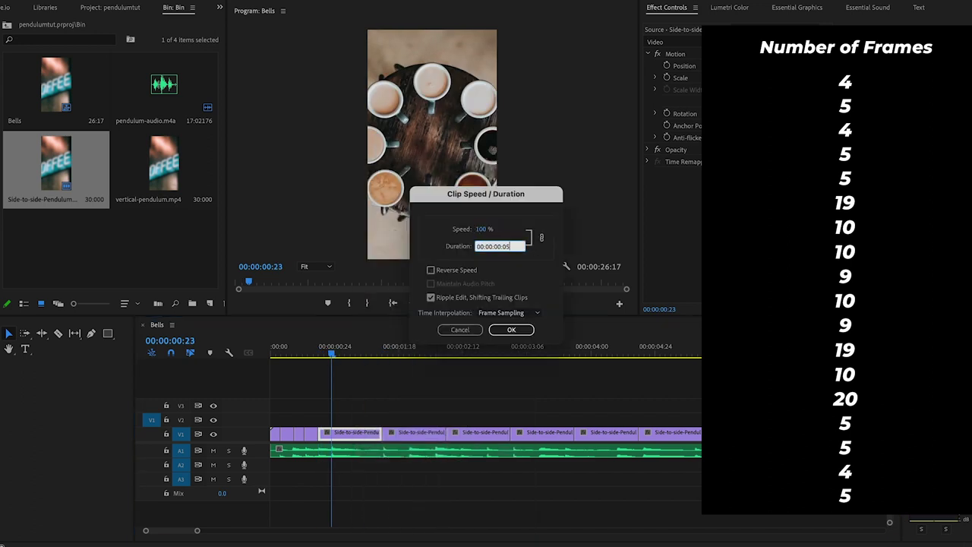
key("Return")
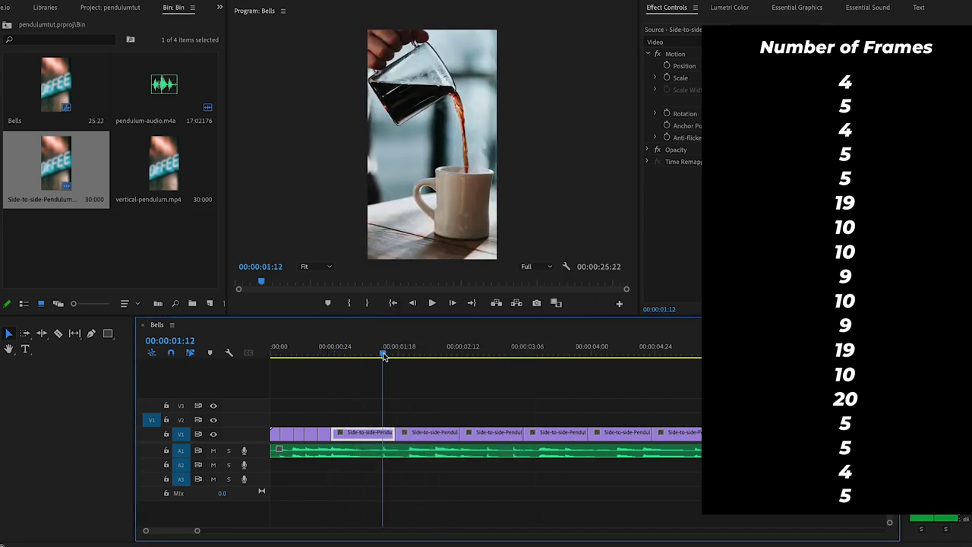
- Scrub the sixth clip against the audio from 00:00:00:23 and park the playhead on the next bell at 00:00:01:12
left_click(329, 353)
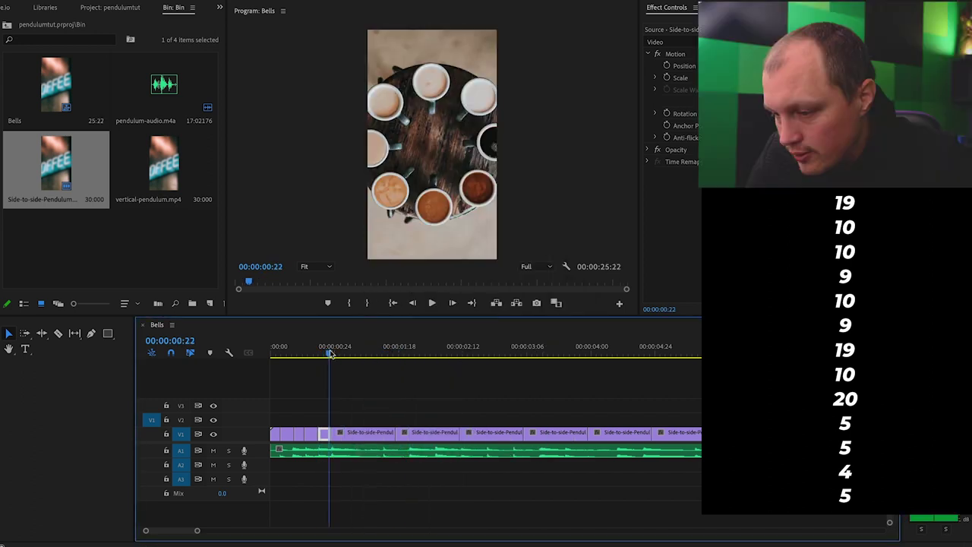
left_click_drag(332, 354, 335, 354)
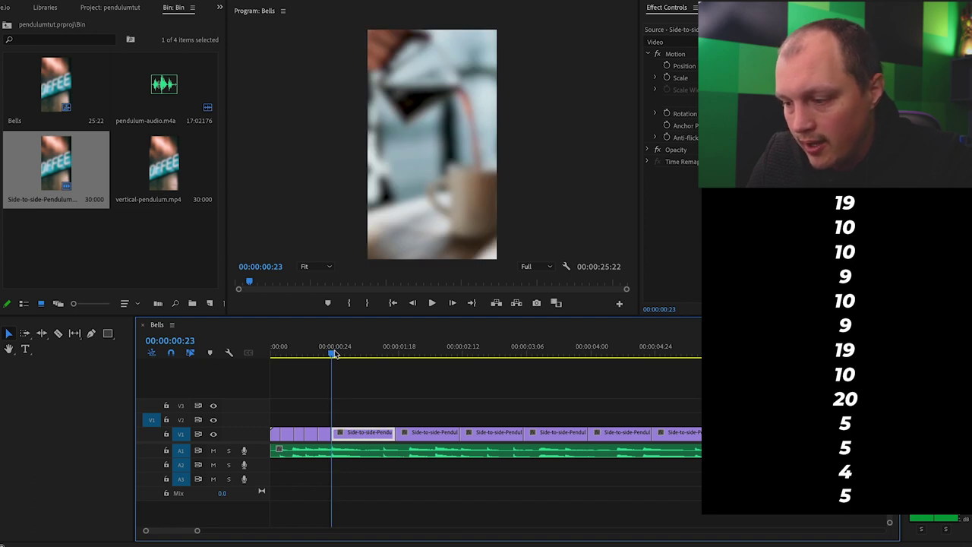
left_click_drag(335, 354, 354, 354)
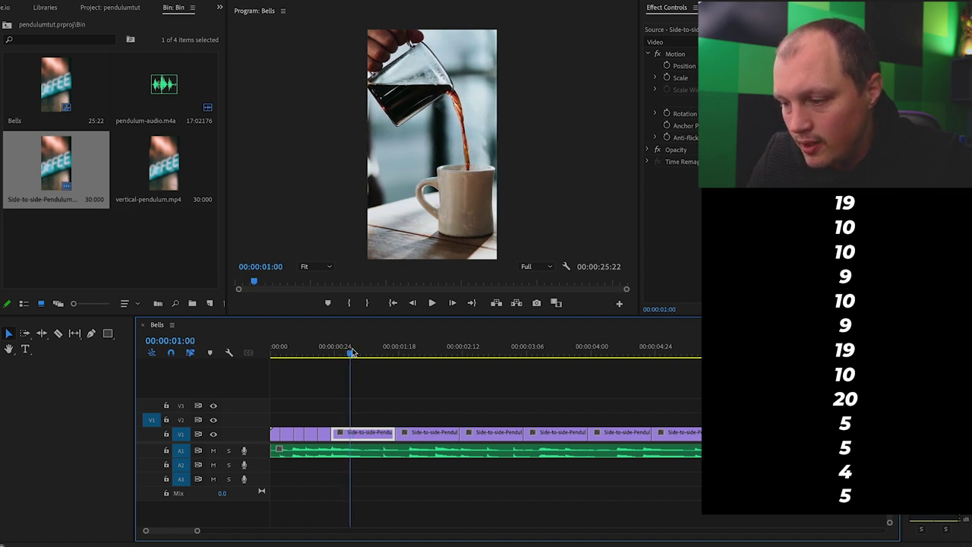
left_click_drag(352, 354, 333, 354)
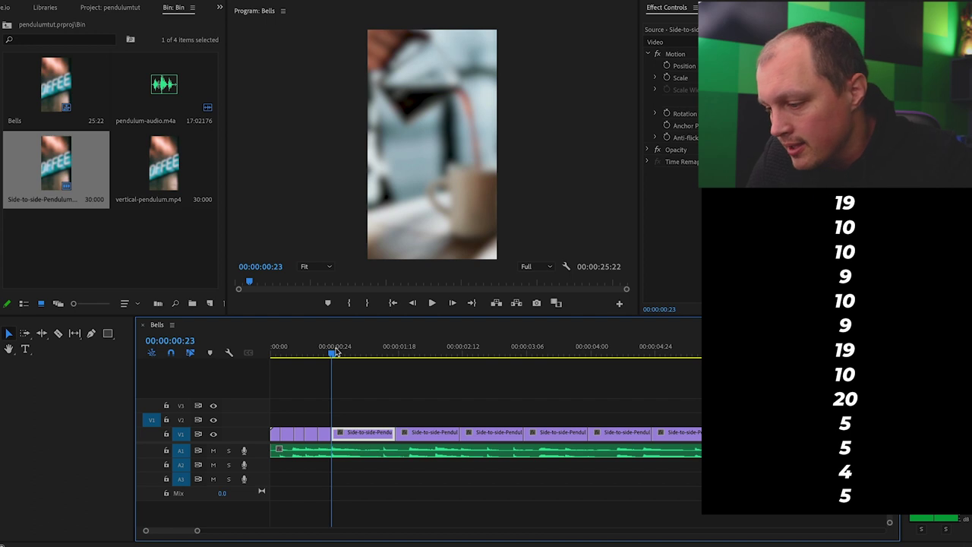
left_click_drag(335, 354, 386, 346)
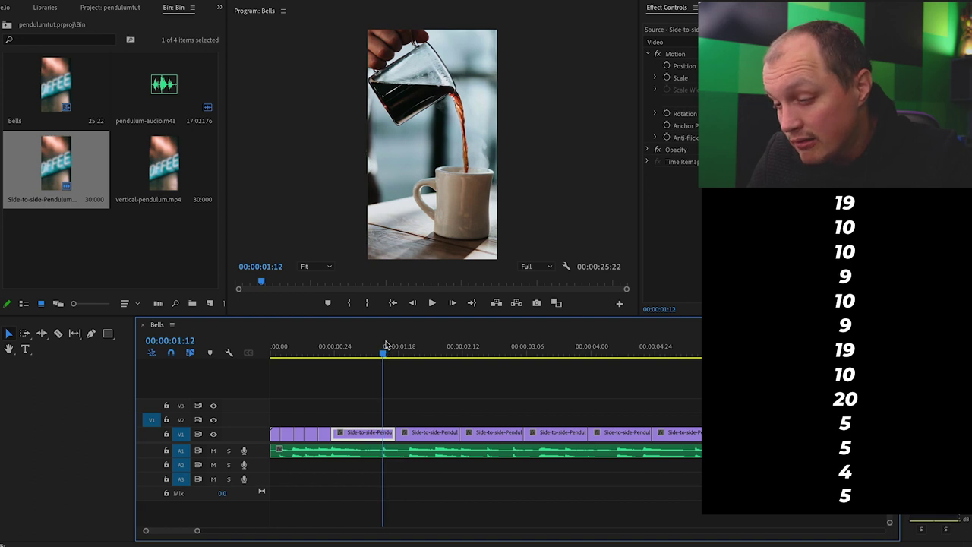
- Set the duration of the sixth clip, the coffee-pouring image, to 00:00:00:19
right_click(380, 436)
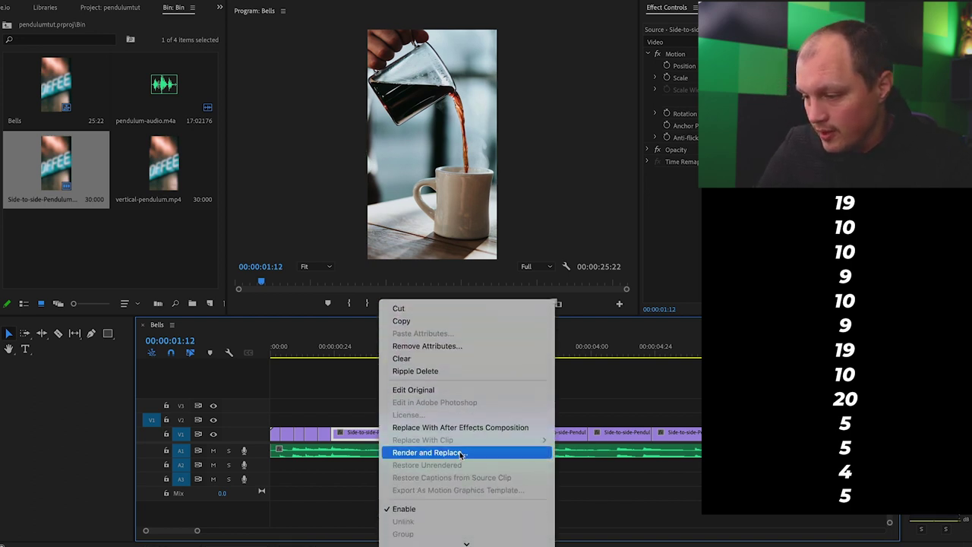
scroll(461, 453, "down", 3)
left_click(460, 474)
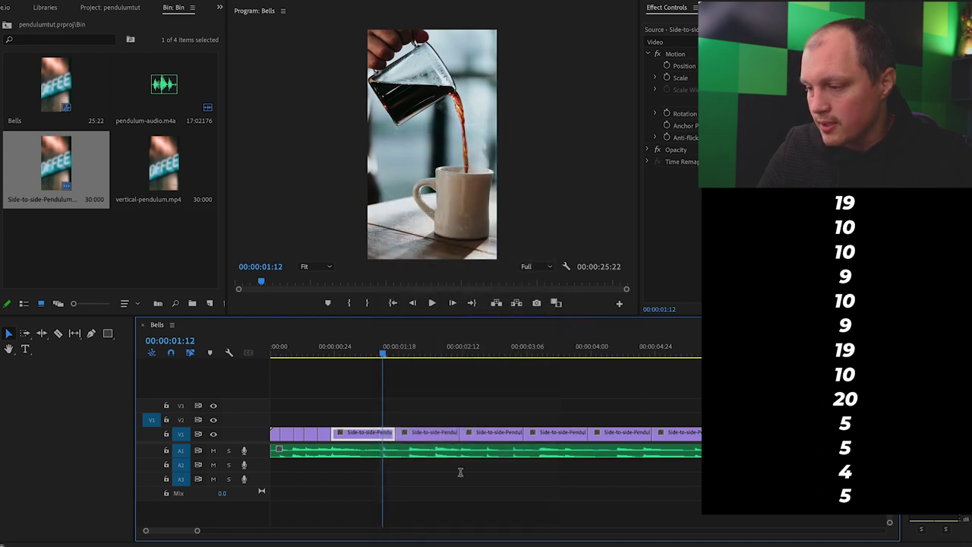
left_click(509, 246)
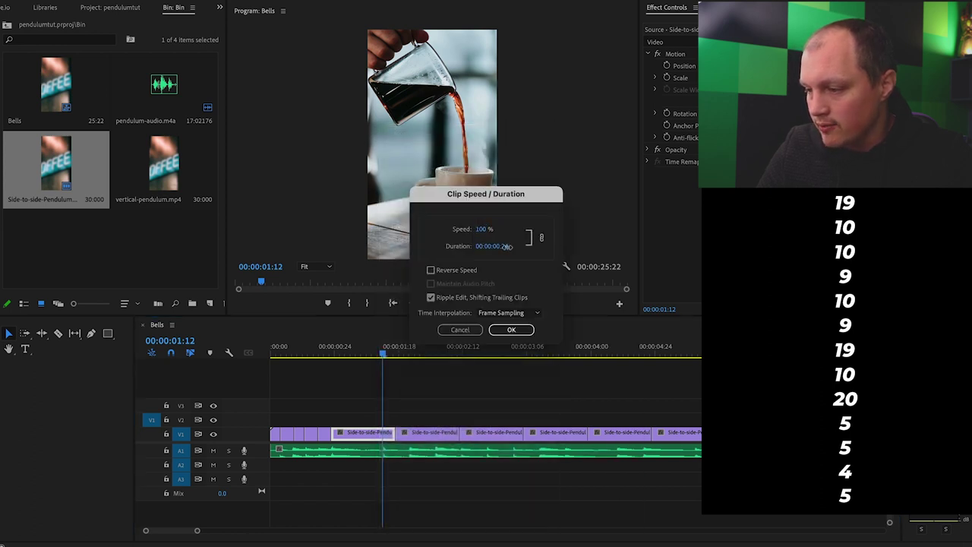
left_click(507, 246)
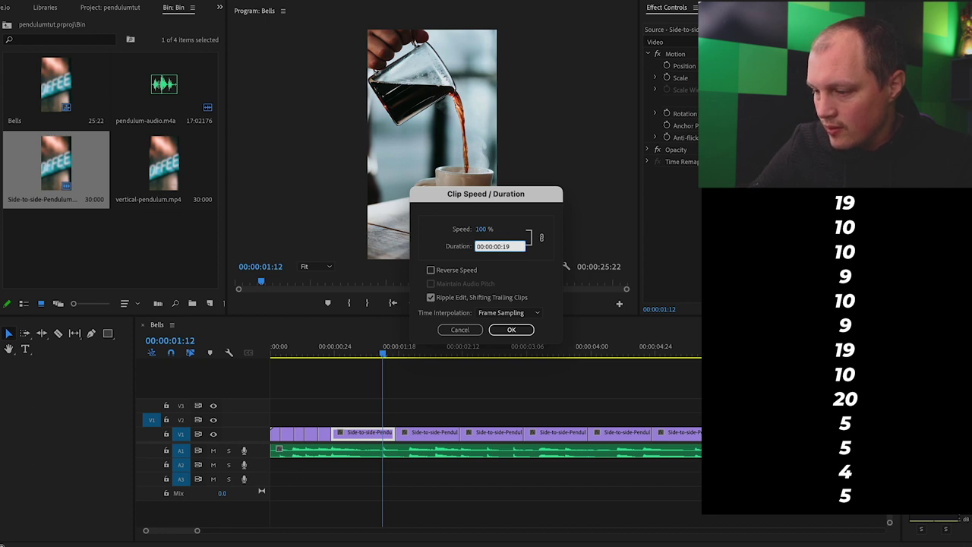
key("Return")
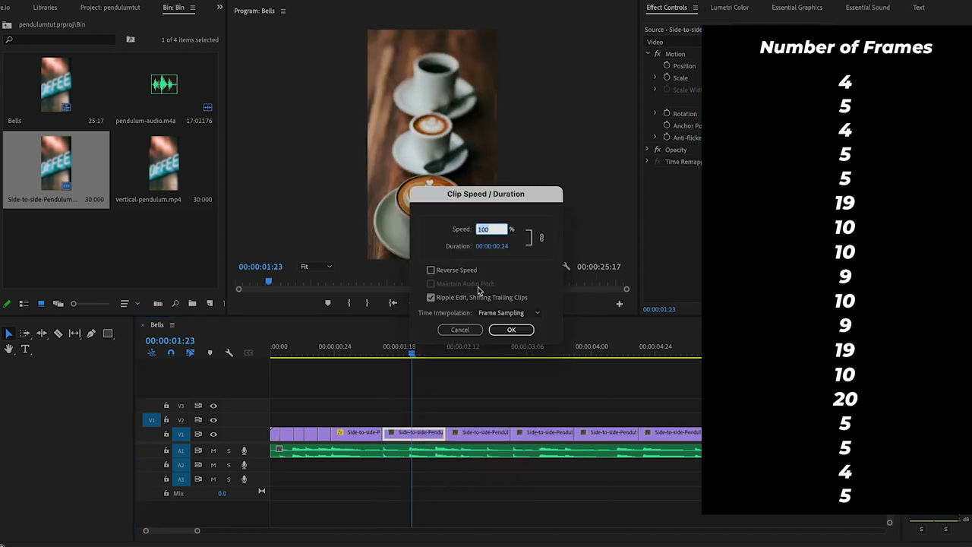
- Set the seventh and eighth clips to 10 frames each and the following five clips to 9, 10, 10, 10 and 9 frames
key("Return")
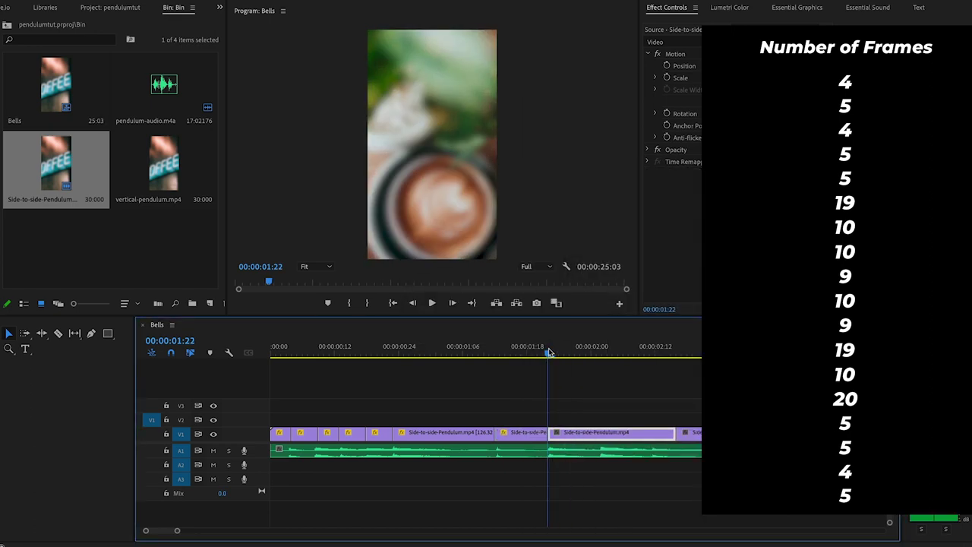
left_click(654, 361)
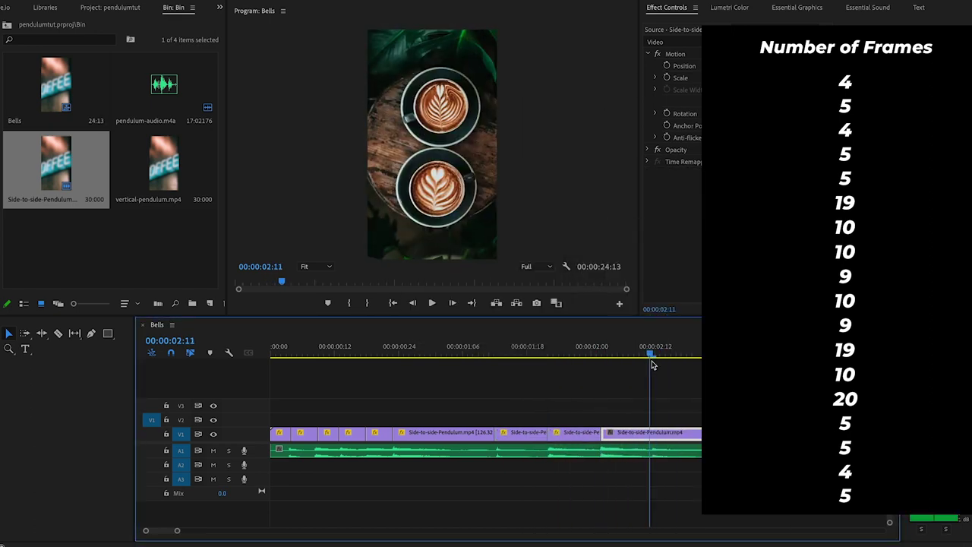
right_click(649, 433)
left_click(645, 454)
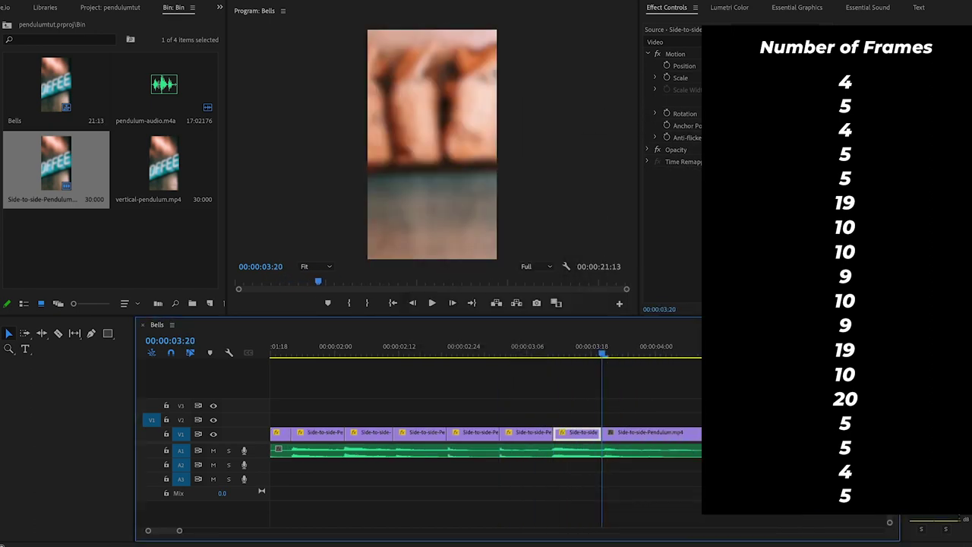
- Set the remaining full-length clips except the last to 19, 10, 20, 5, 5, 4 and 5 frames in order, rippling the trailing clips
right_click(675, 433)
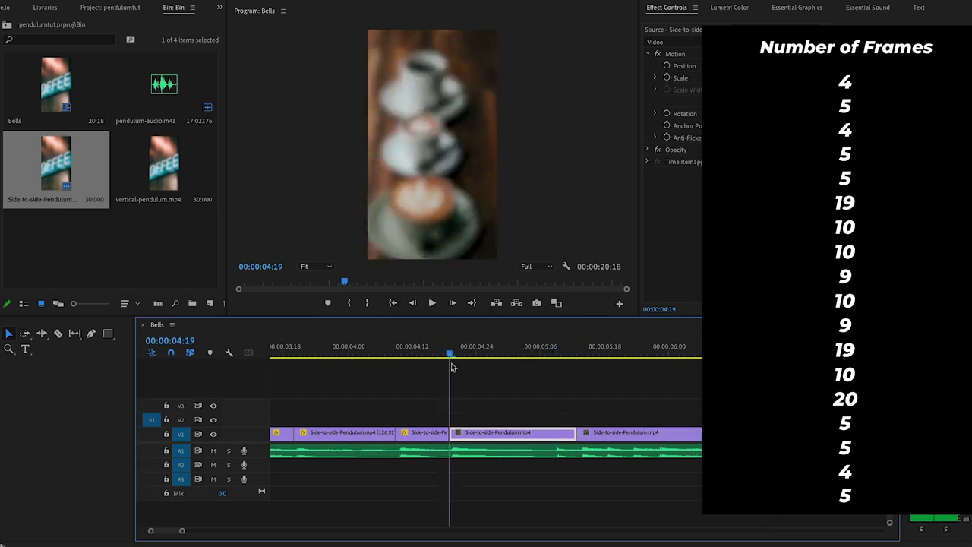
right_click(551, 432)
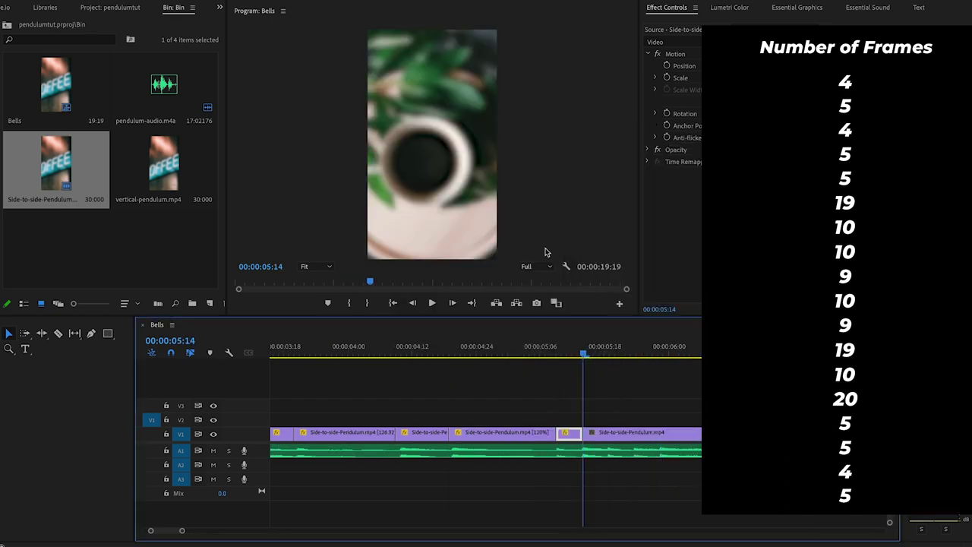
key("ctrl+r")
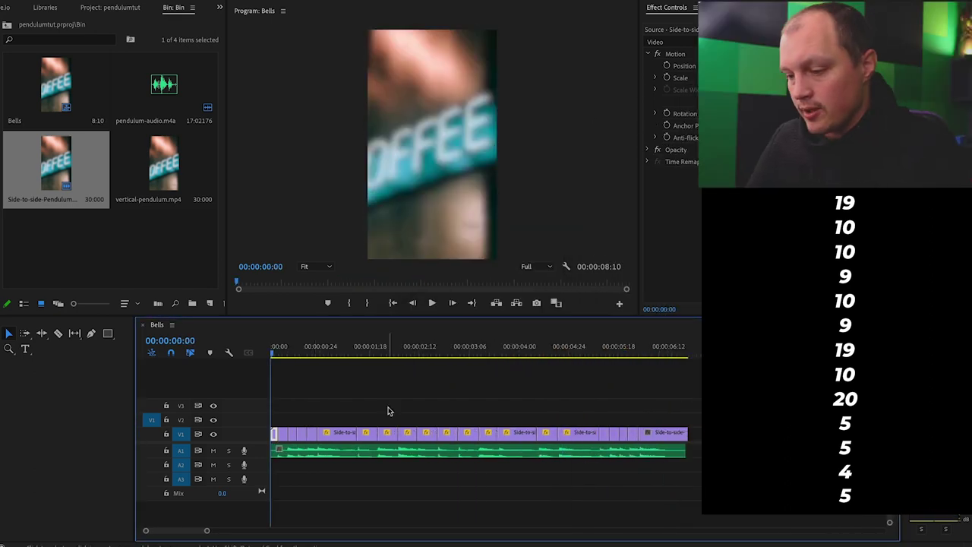
- Check the clip cuts against the bell peaks in the audio waveform and play the sequence from the start
scroll(387, 411, "up", 3)
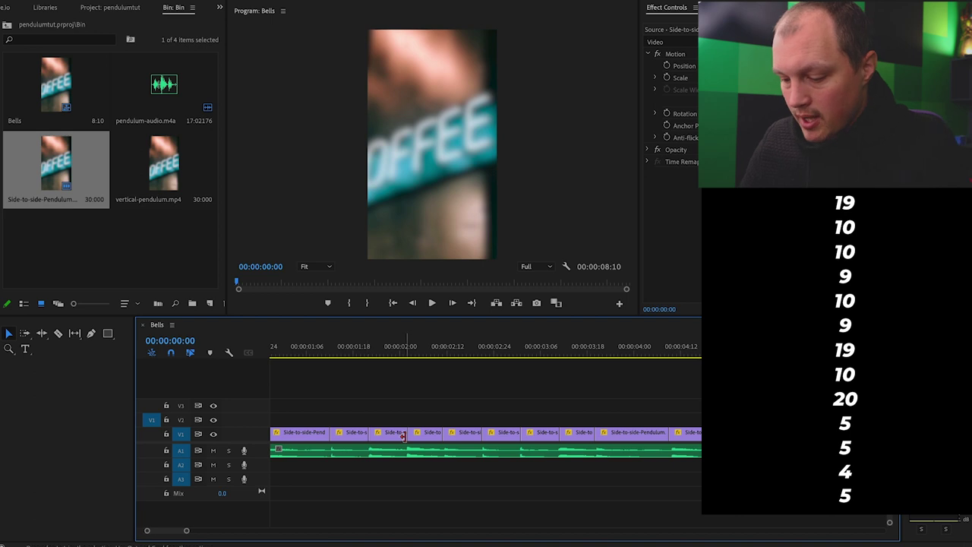
scroll(404, 435, "up", 3)
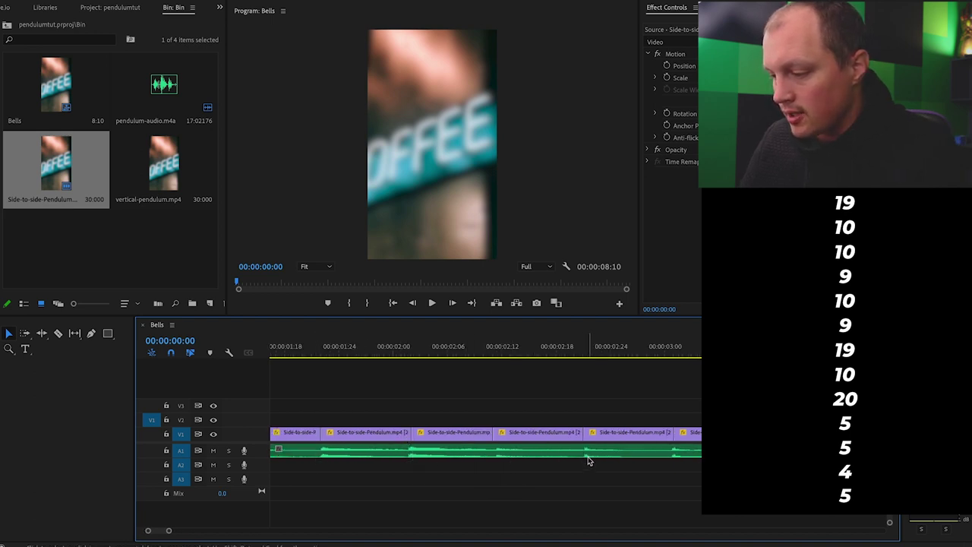
scroll(569, 445, "down", 4)
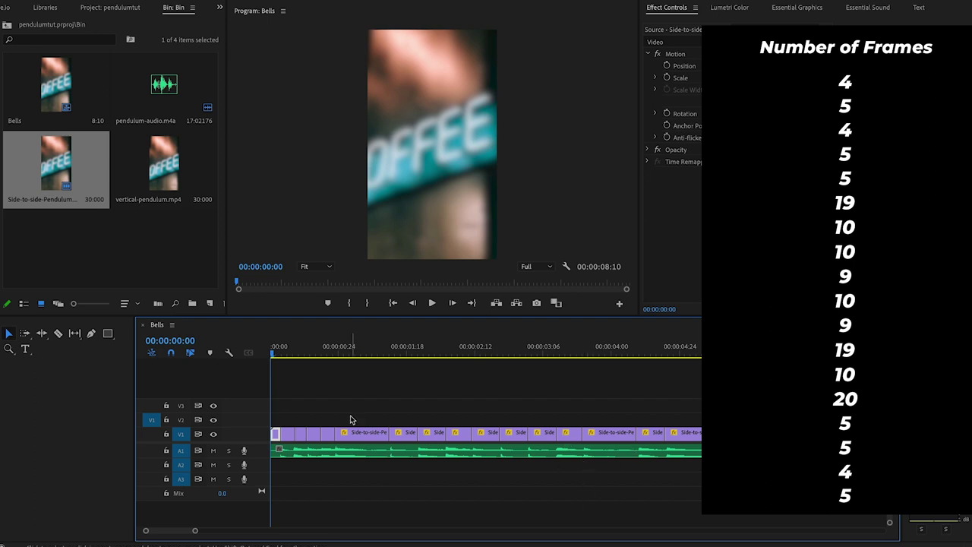
key("space")
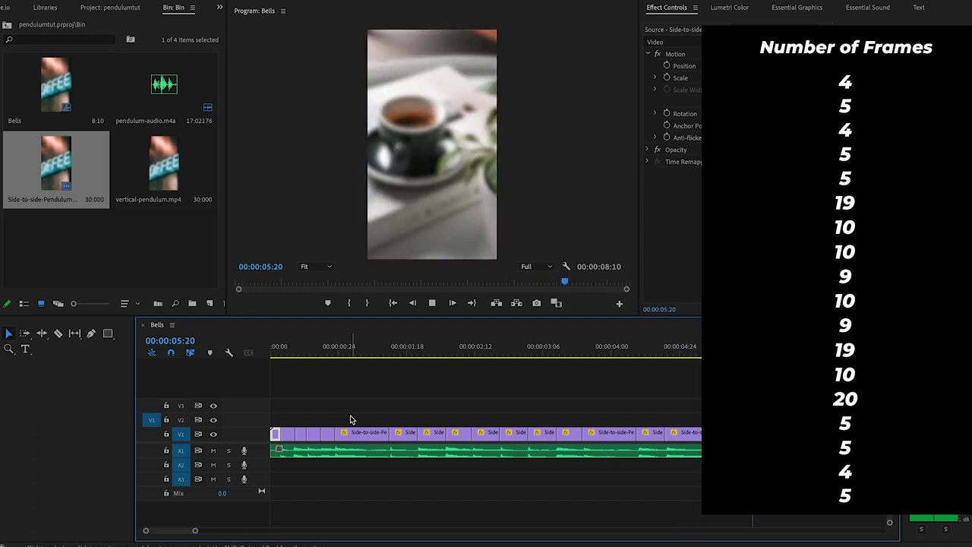
key("space")
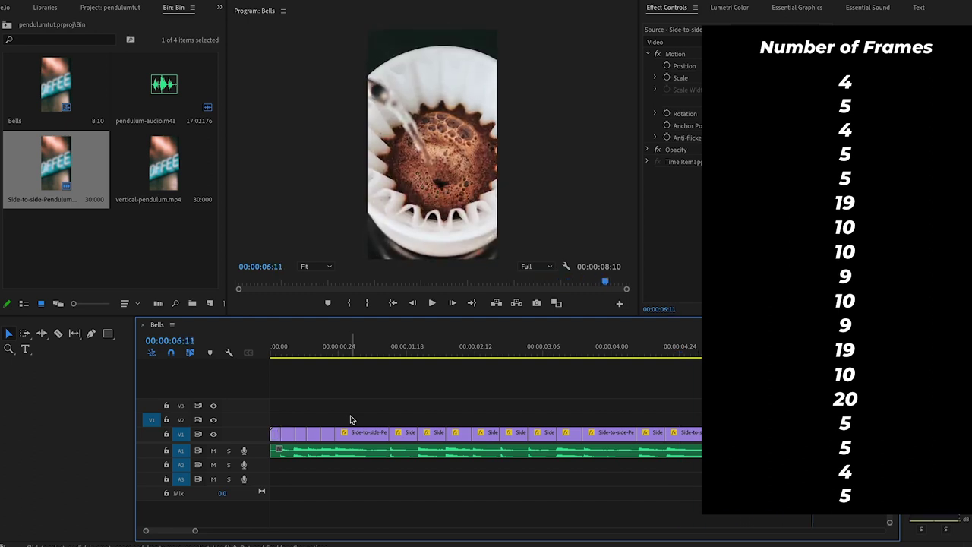
- Open the media export settings for the Bells sequence and name the output file Bells01.mp4
left_click(90, 1)
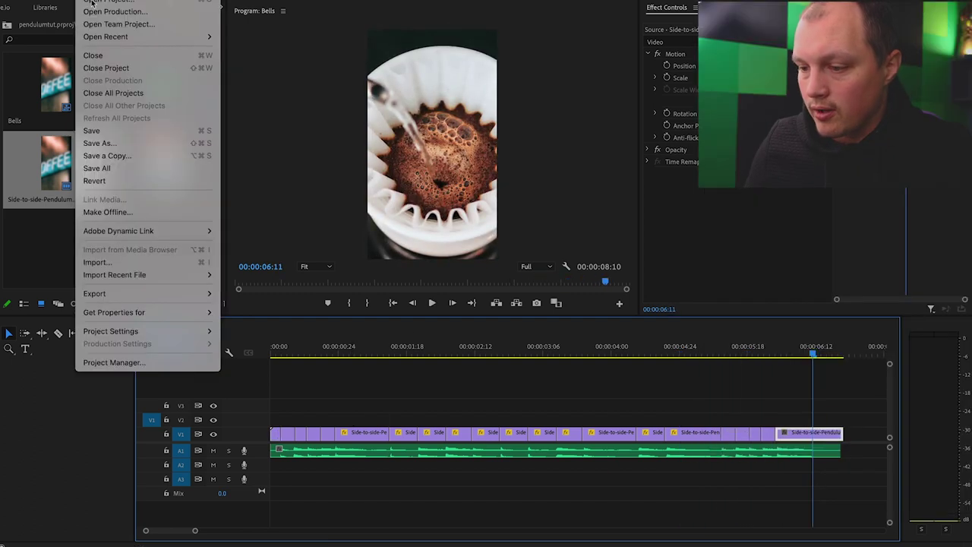
mouse_move(175, 293)
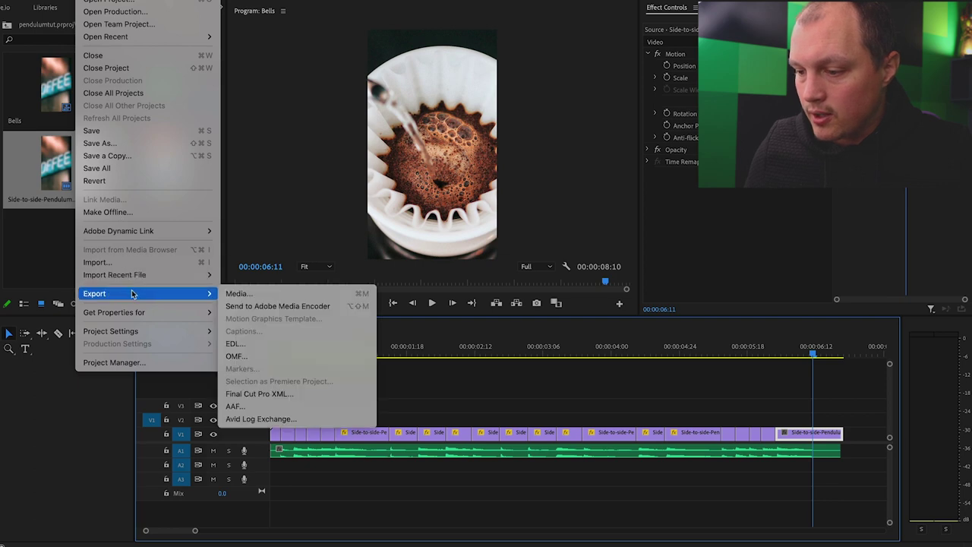
left_click(263, 296)
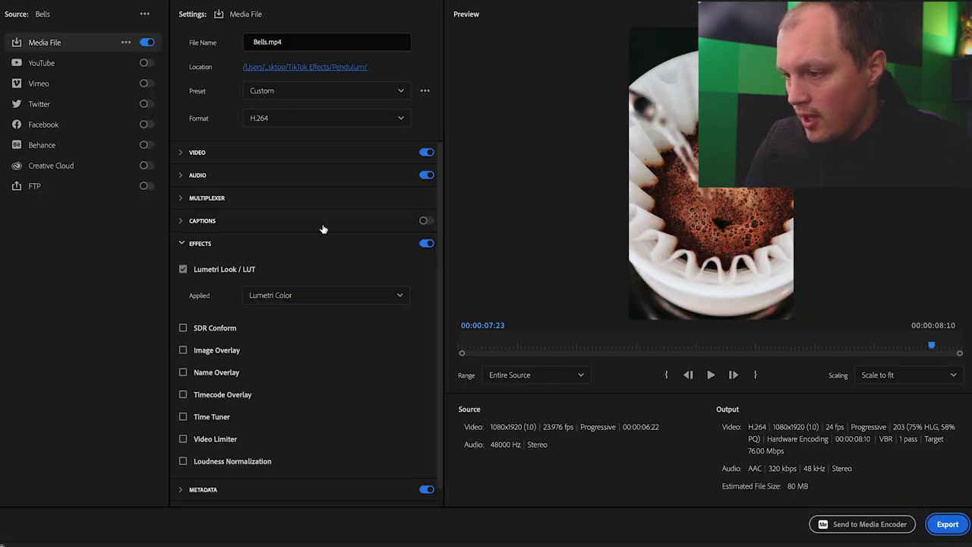
left_click(267, 42)
type("01")
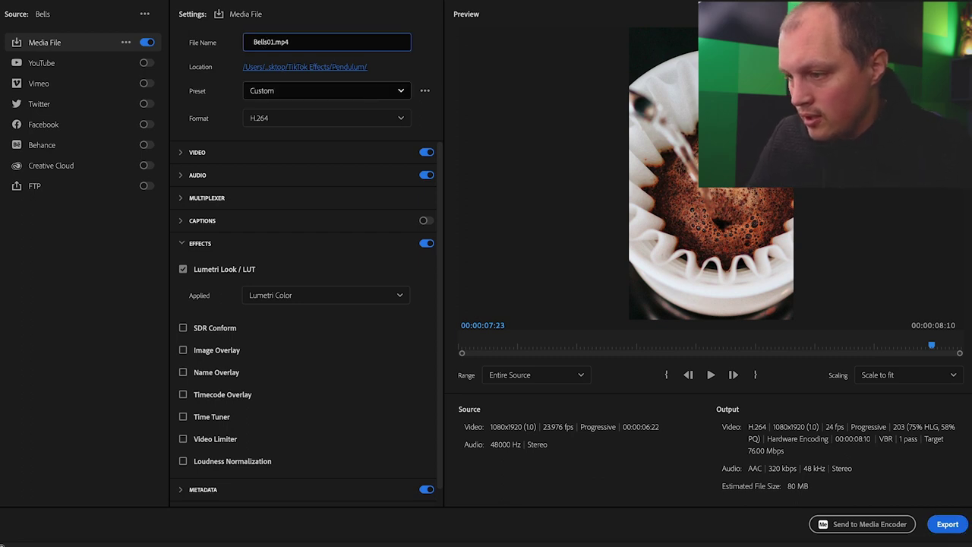
- Set the export location to the tutorial folder and export the video
left_click(292, 68)
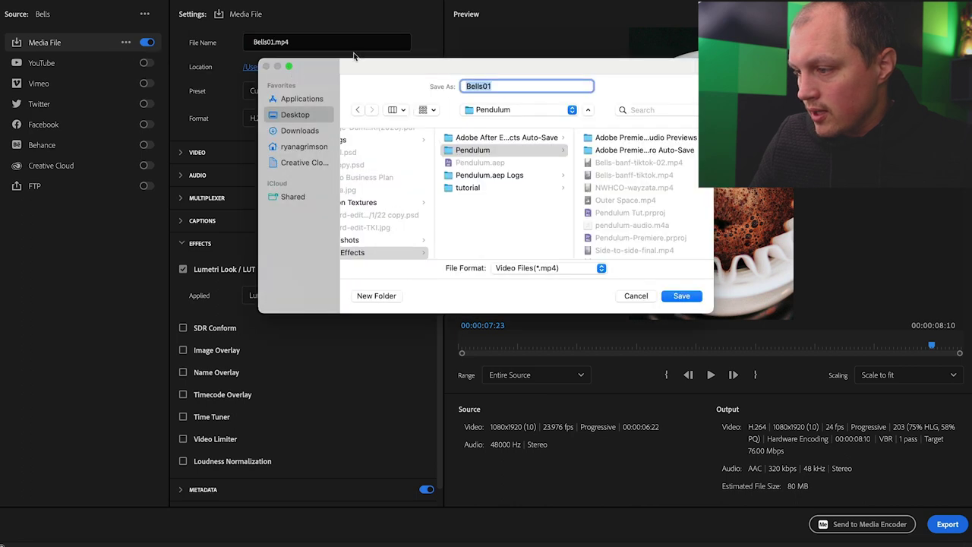
left_click(481, 188)
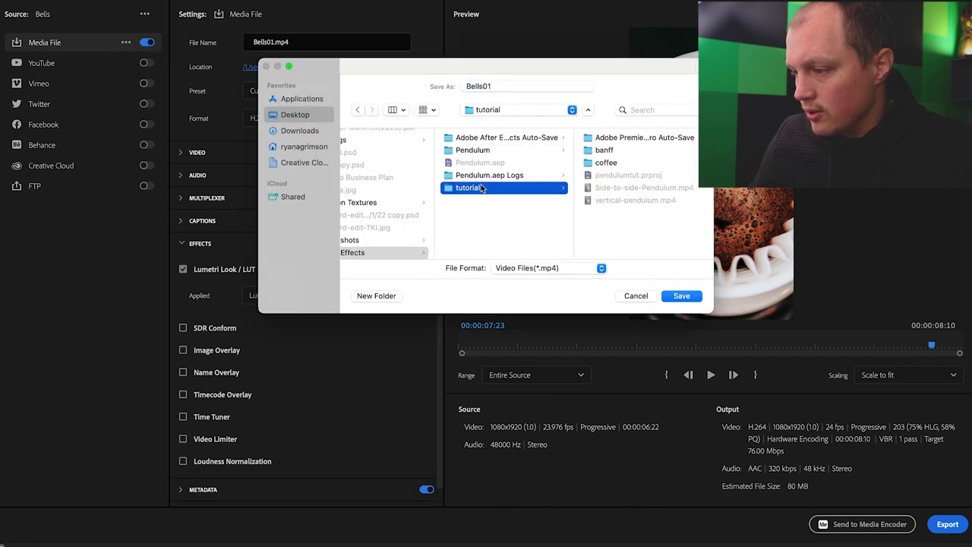
left_click(682, 296)
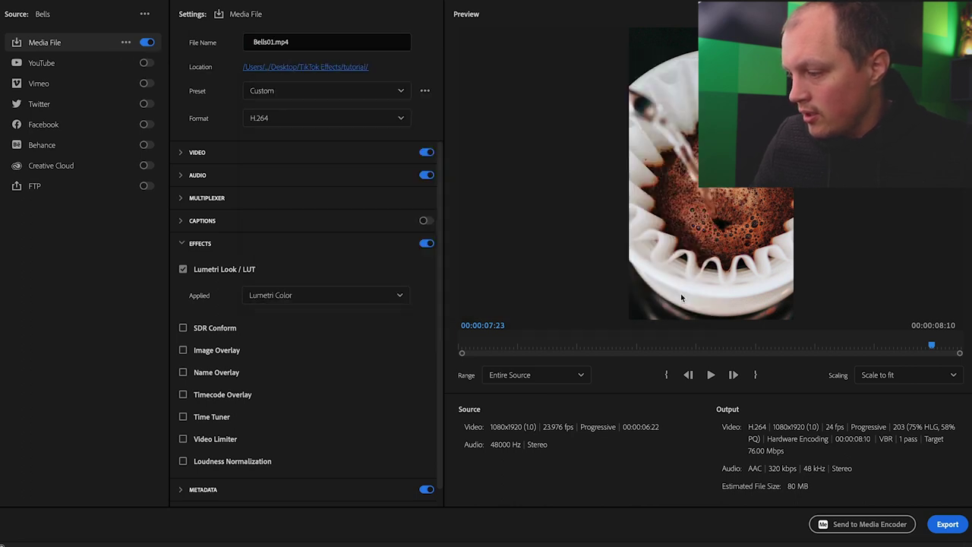
left_click(948, 524)
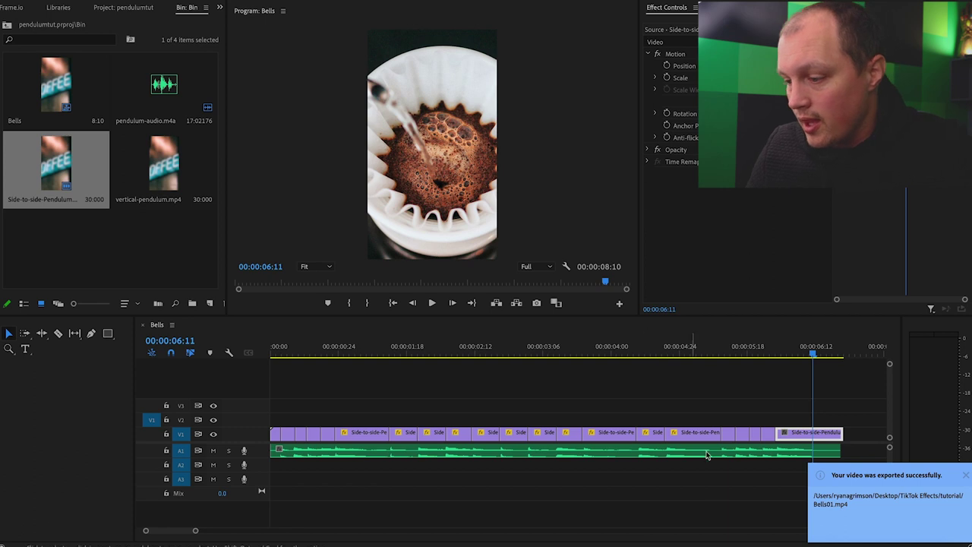
- Switch to After Effects, open Images Comp and align the start of all image layers to time zero
left_click(418, 544)
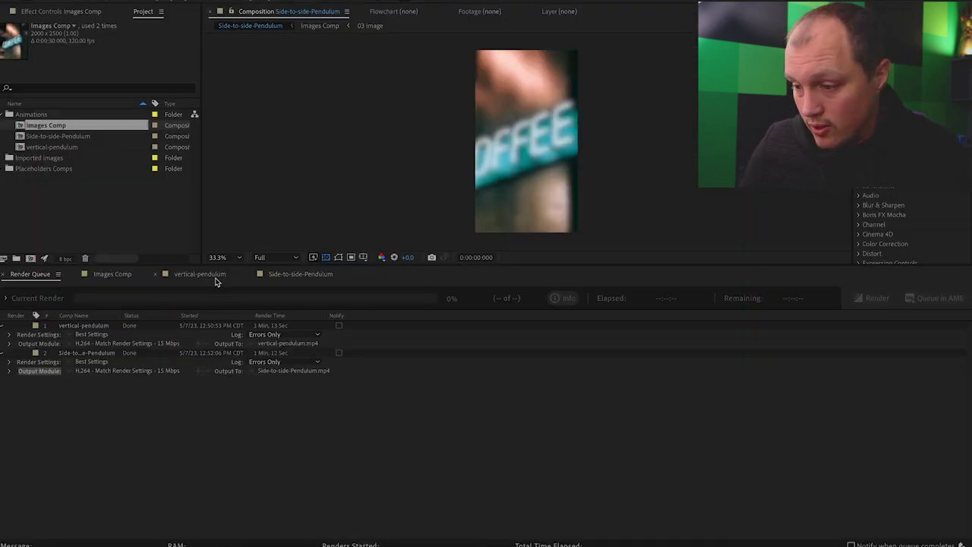
left_click(144, 280)
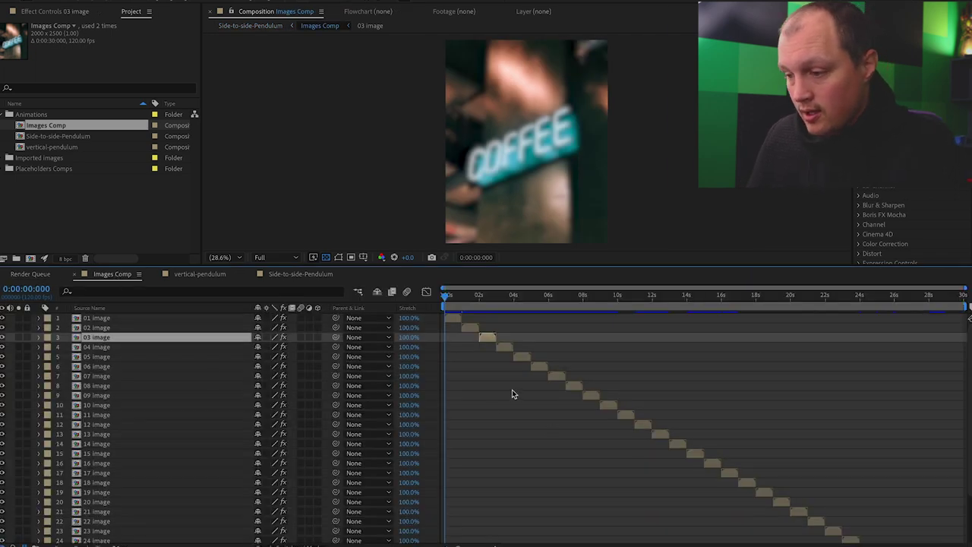
key("ctrl+a")
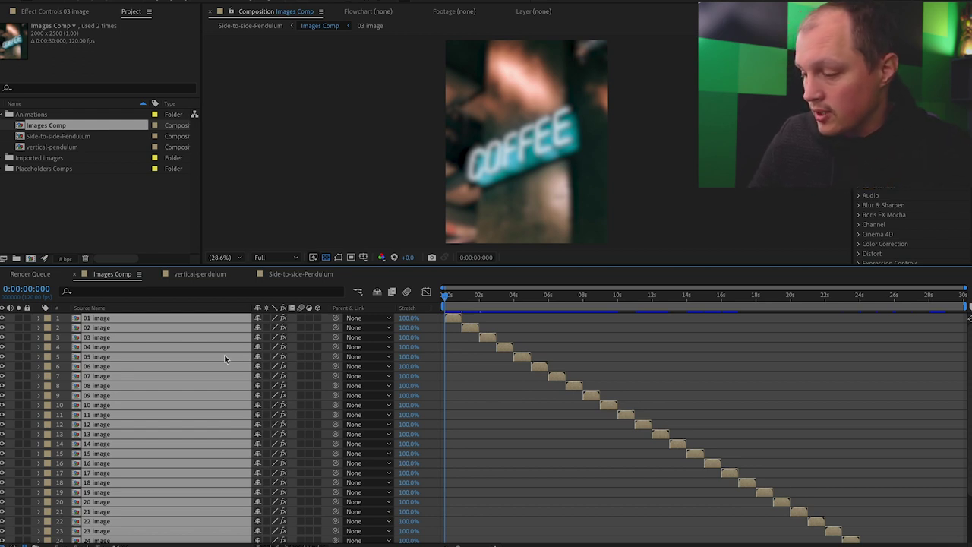
key("[")
- Shuffle the stacking order of the image layers so it starts with 03, 04, 06, 08, 09, 10, 22 and 14
scroll(152, 358, "down", 2)
left_click(105, 327)
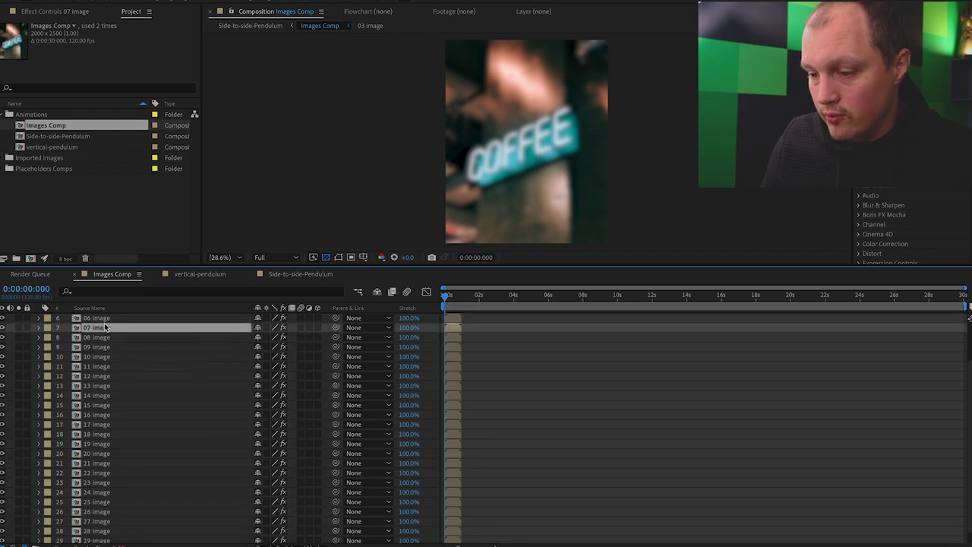
left_click_drag(106, 328, 113, 462)
left_click(113, 366)
left_click(114, 416)
left_click_drag(114, 416, 112, 504)
scroll(120, 417, "up", 2)
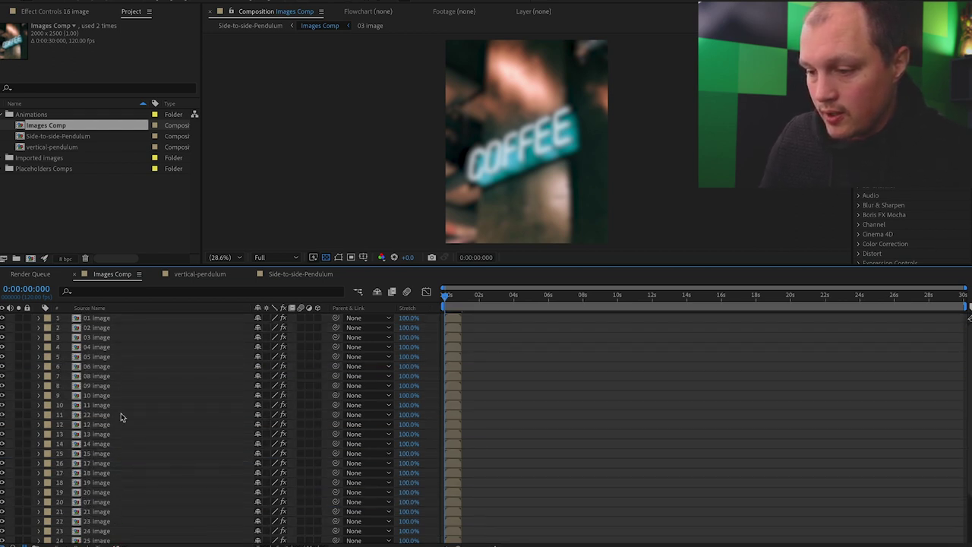
left_click_drag(106, 320, 123, 465)
left_click_drag(100, 347, 115, 439)
left_click_drag(102, 322, 131, 425)
left_click_drag(89, 380, 133, 486)
left_click_drag(98, 396, 163, 411)
scroll(141, 473, "down", 2)
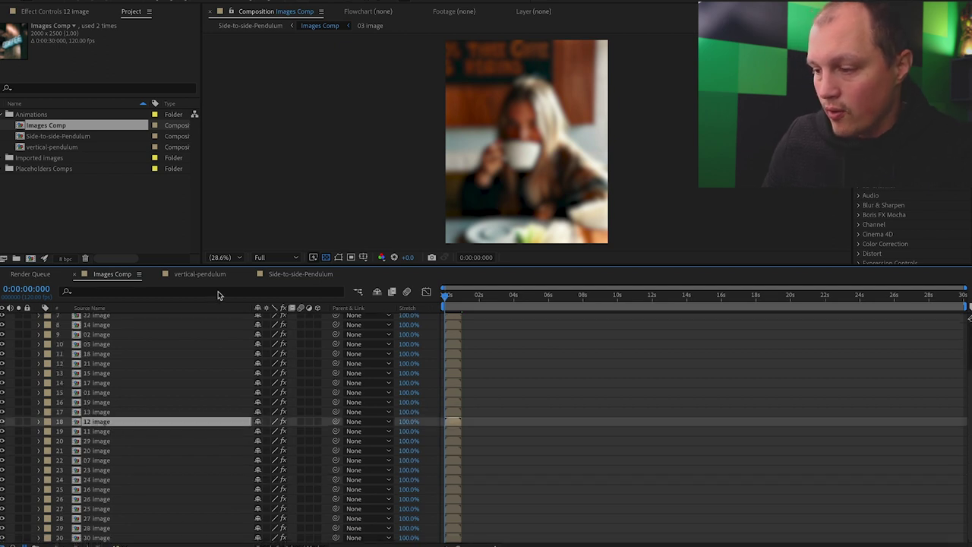
- Arrange all image layers end to end in the new order with Sequence Layers
key("ctrl+a")
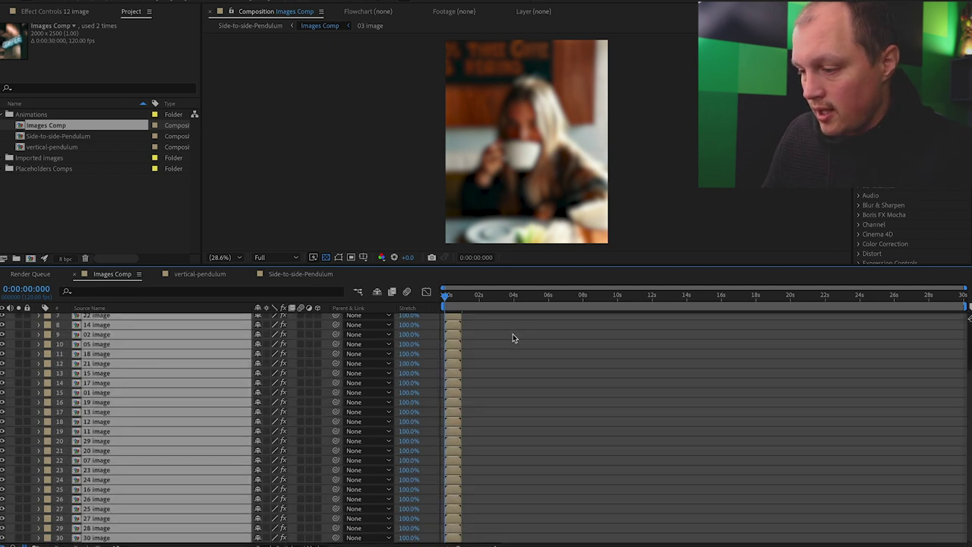
right_click(452, 335)
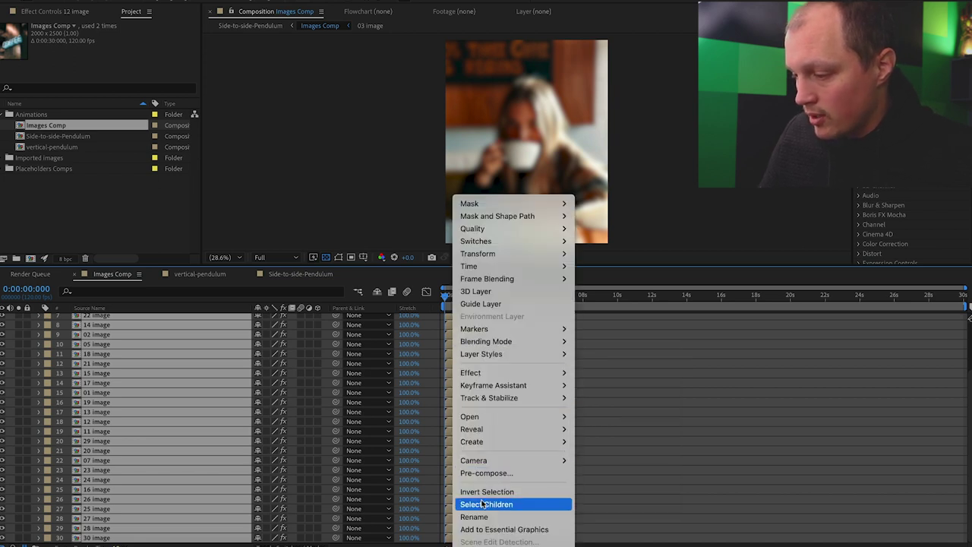
mouse_move(500, 386)
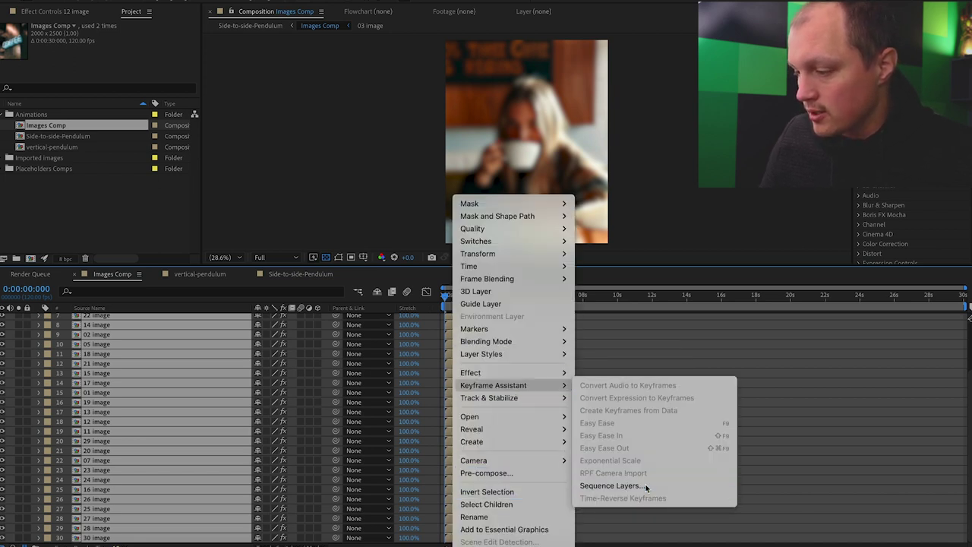
left_click(610, 486)
left_click(626, 323)
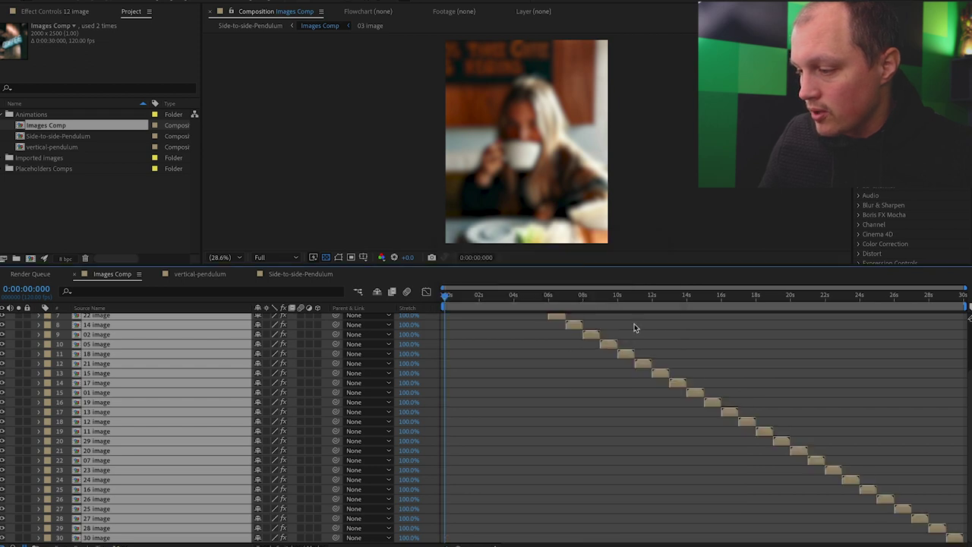
scroll(453, 326, "up", 3)
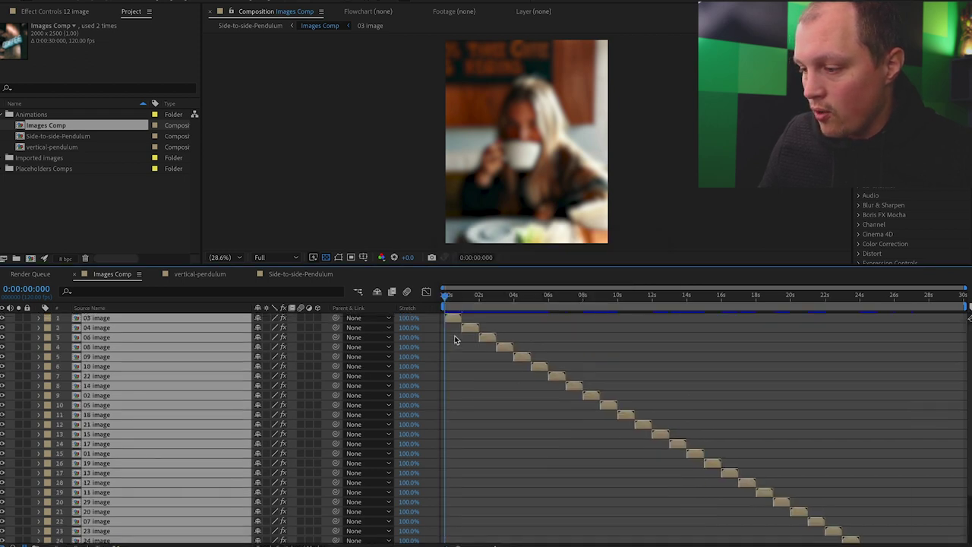
left_click_drag(445, 297, 232, 273)
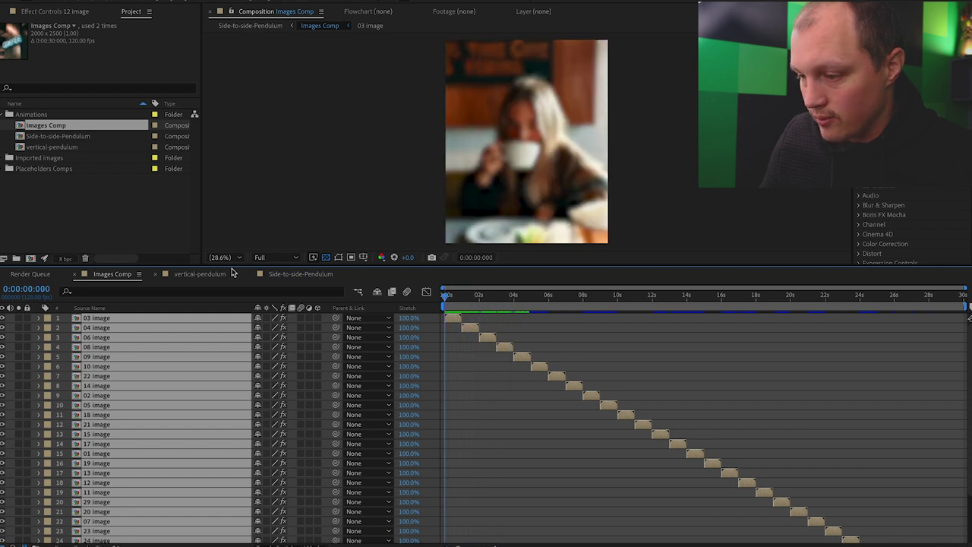
- Add the Side-to-side-Pendulum composition to the render queue
left_click(221, 277)
left_click(290, 275)
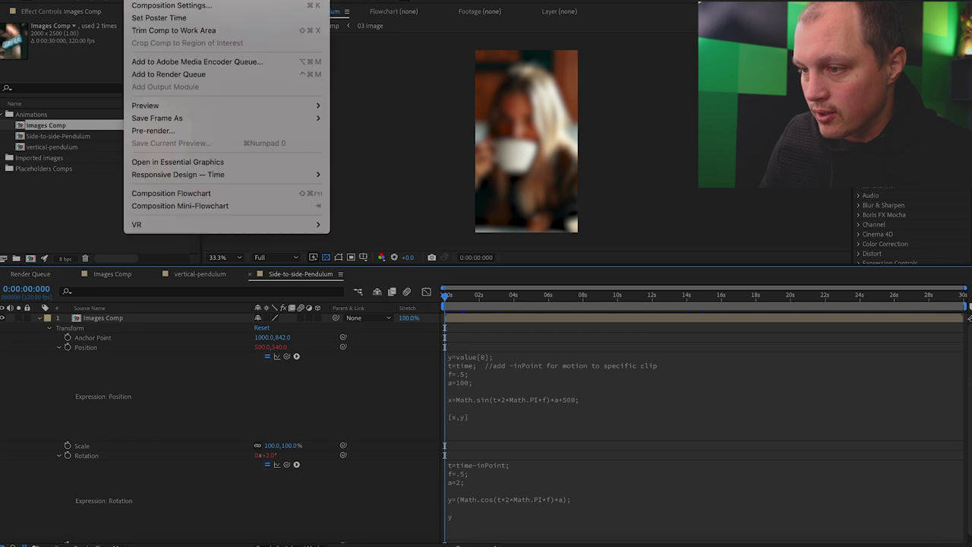
left_click(176, 75)
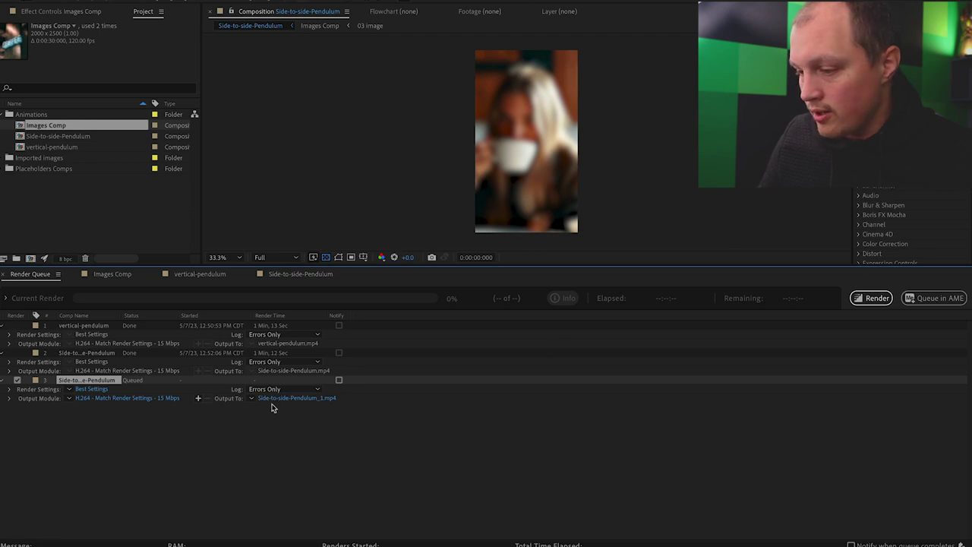
- Set the queued render's output to overwrite Side-to-side-Pendulum.mp4 in the tutorial folder and render it
left_click(281, 398)
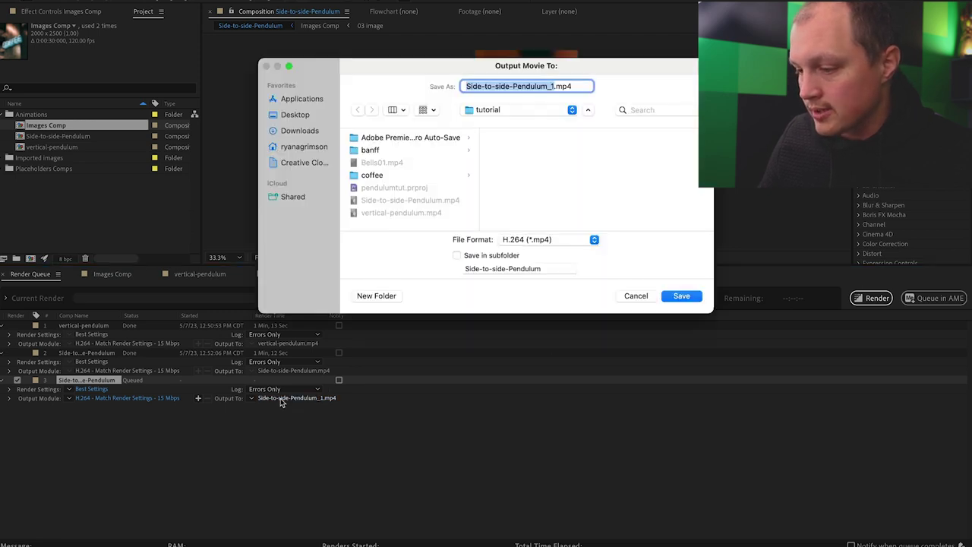
left_click(404, 204)
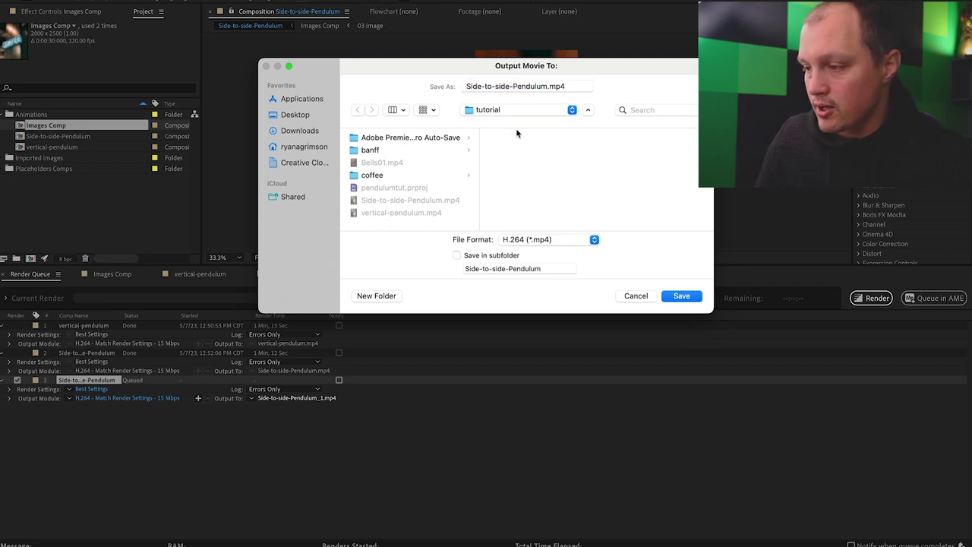
left_click(673, 302)
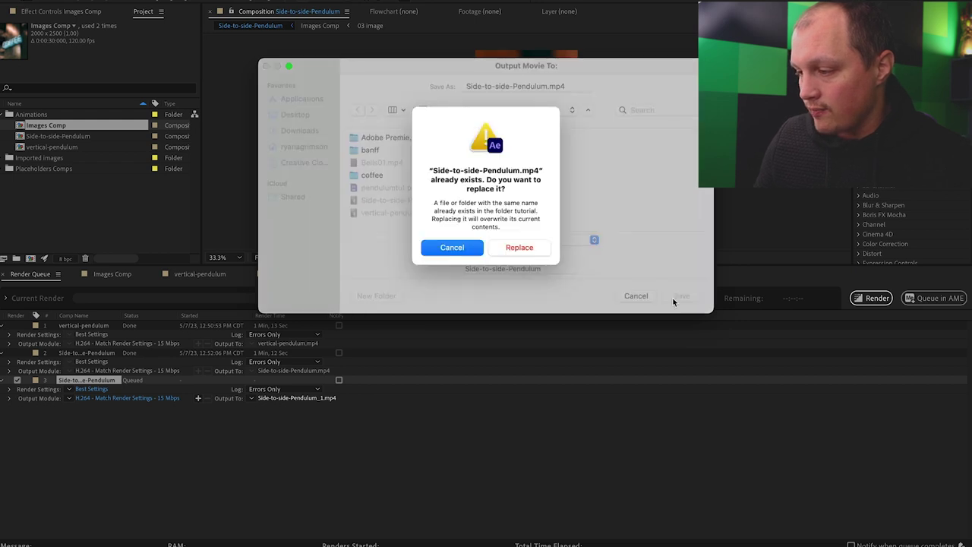
left_click(533, 249)
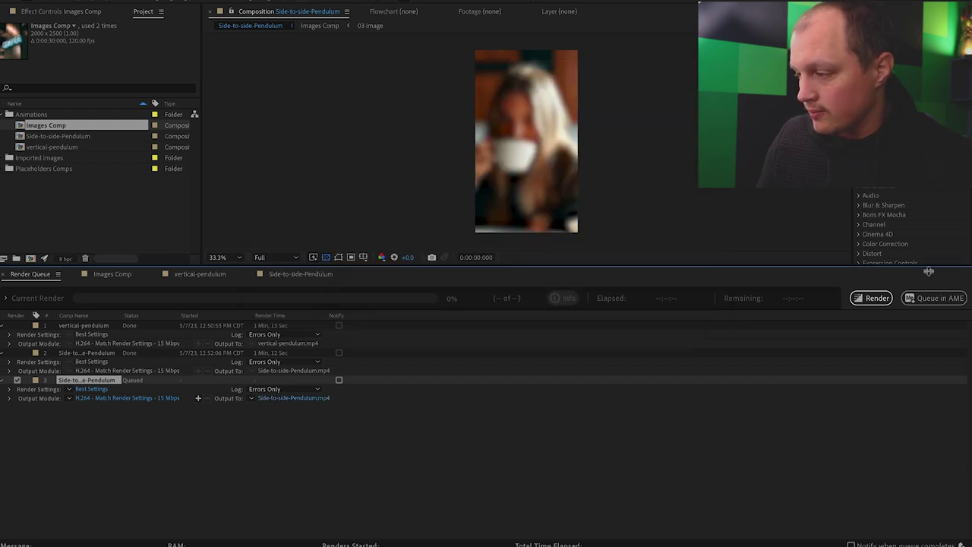
left_click(873, 299)
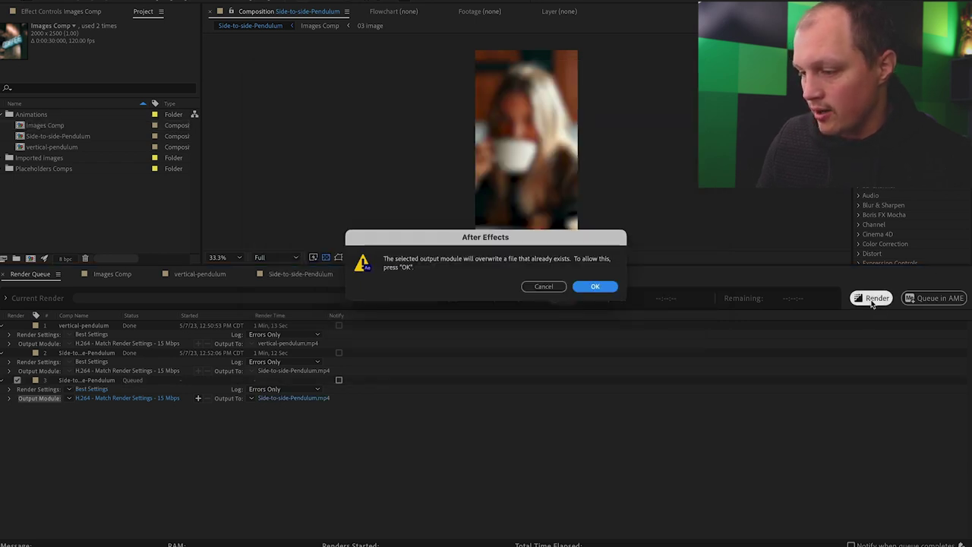
left_click(596, 286)
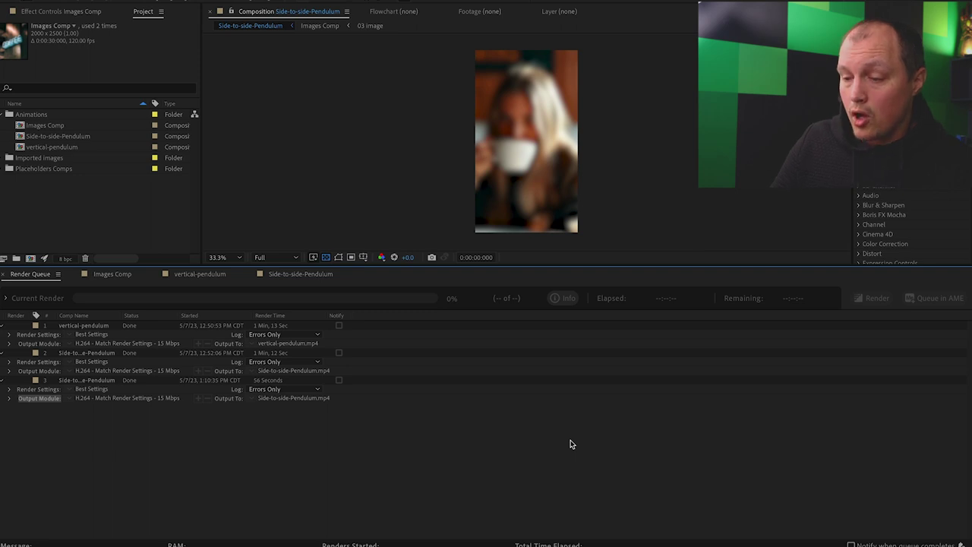
- Switch to Premiere Pro and play the Bells sequence from the start to review the re-rendered images
left_click(363, 544)
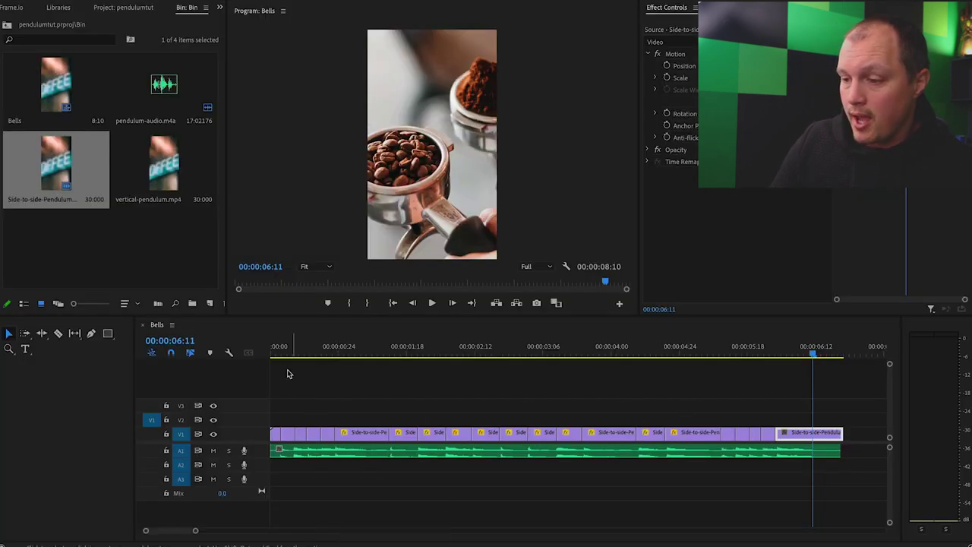
left_click_drag(281, 357, 267, 355)
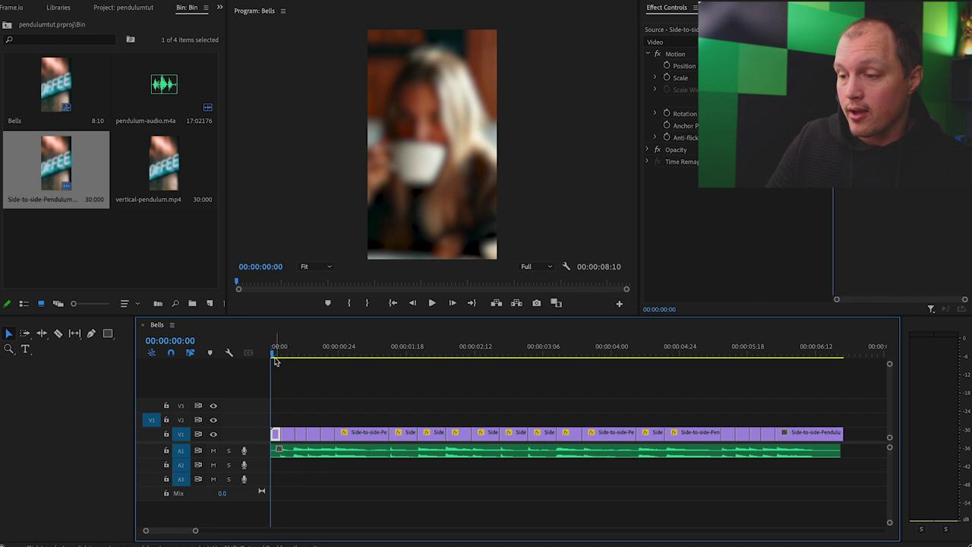
left_click(277, 354)
left_click_drag(279, 357, 254, 349)
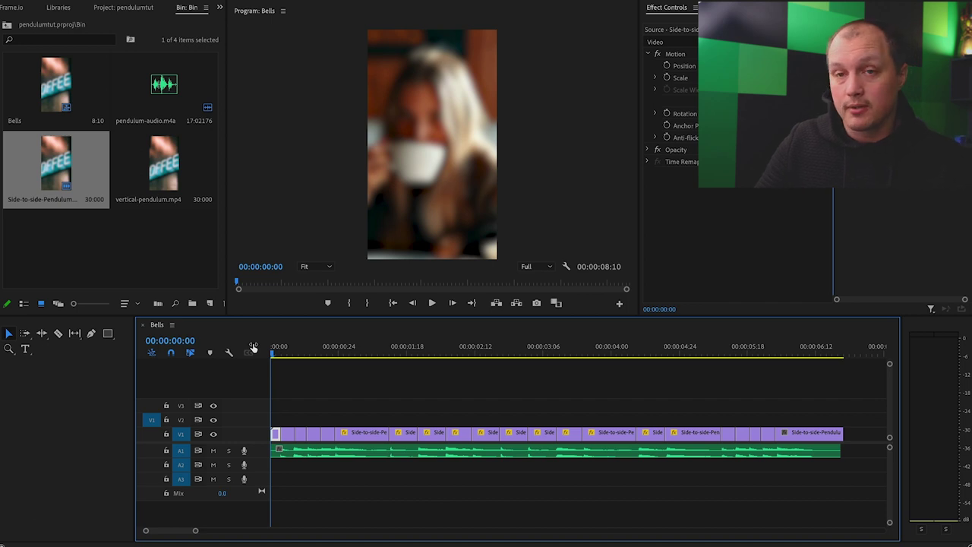
key("space")
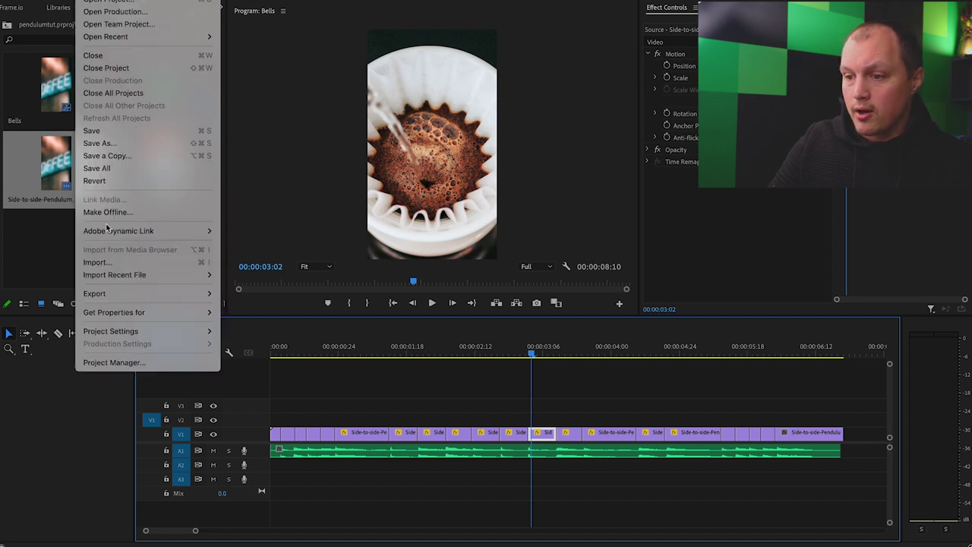
- Export the Bells sequence as an H.264 video named Bells02.mp4 in the tutorial folder
mouse_move(109, 296)
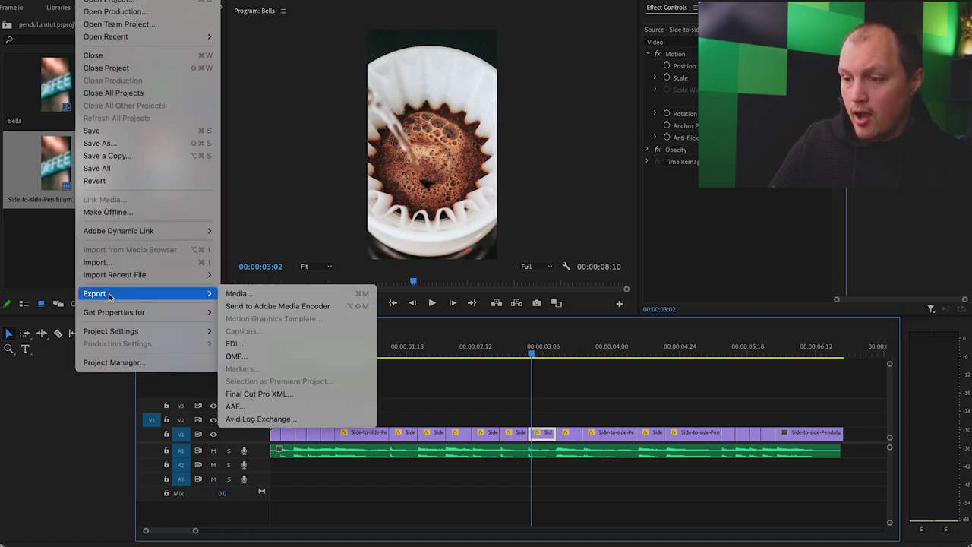
left_click(234, 293)
left_click(267, 42)
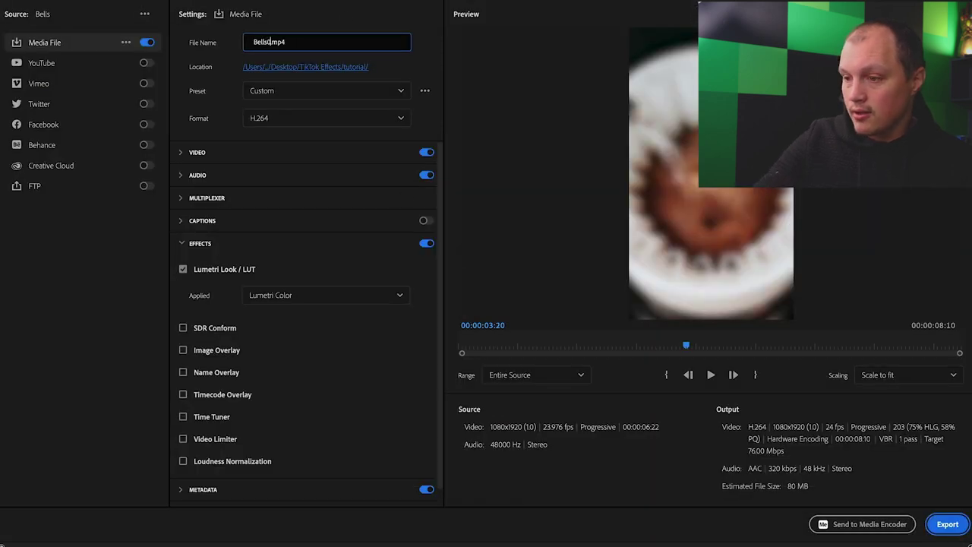
left_click(947, 523)
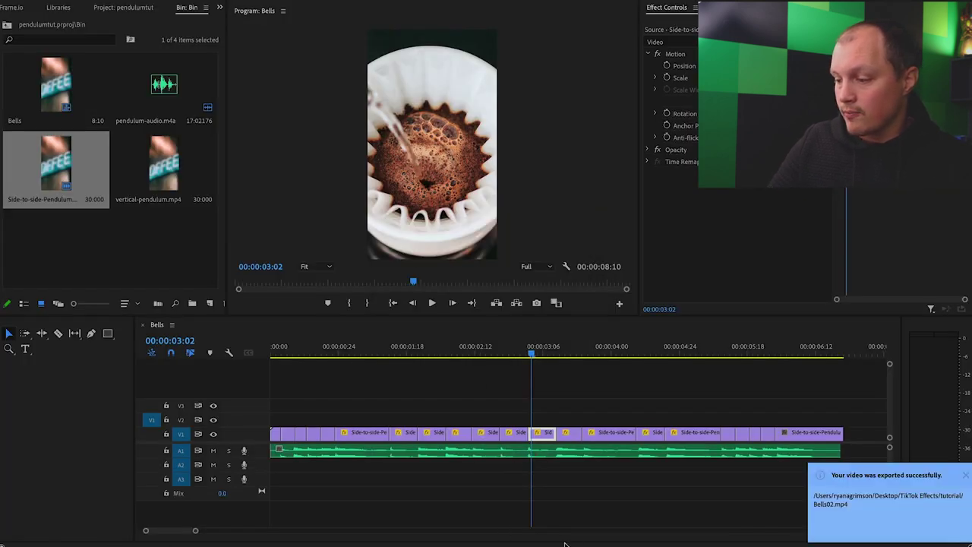
- Open Bells01.mp4 from the tutorial folder in Finder and play it full screen
left_click(31, 544)
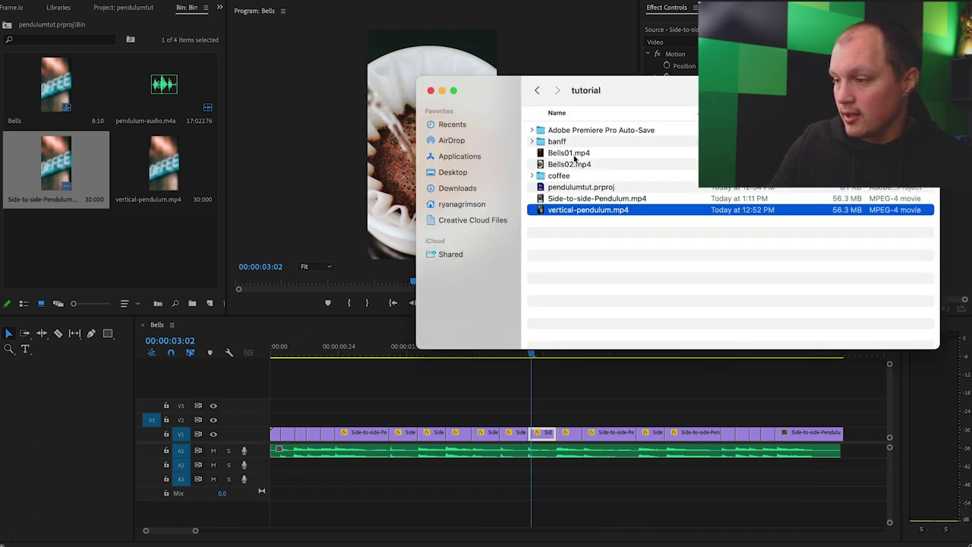
left_click(606, 154)
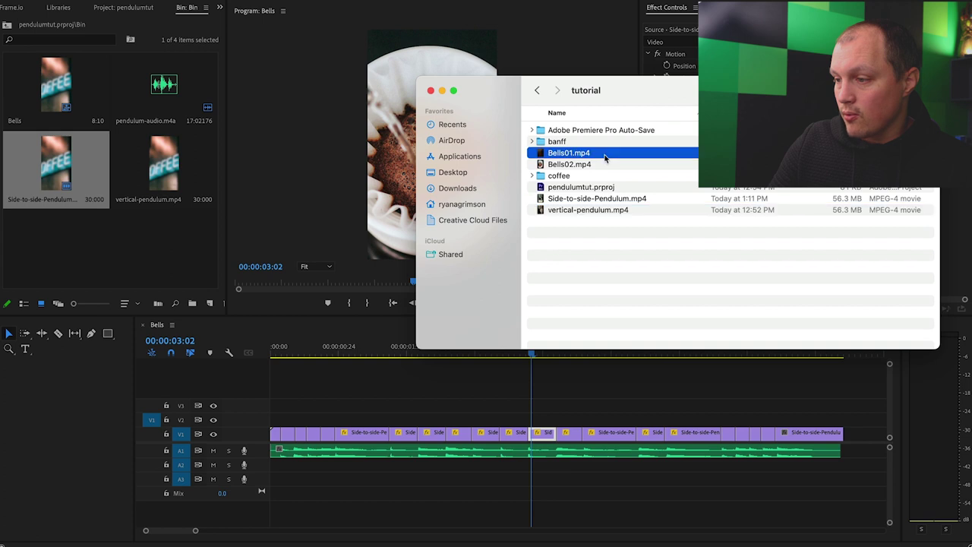
double_click(606, 154)
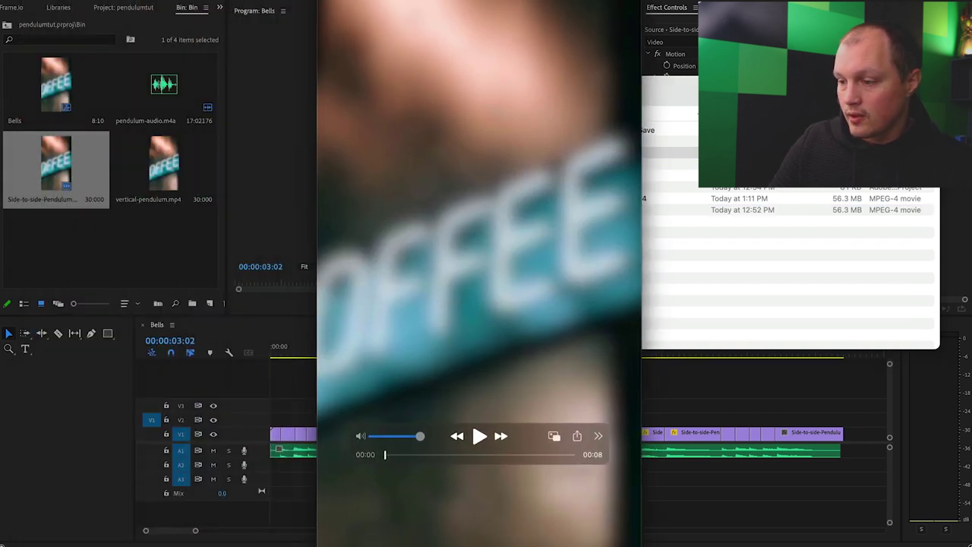
key("space")
key("super+ctrl+f")
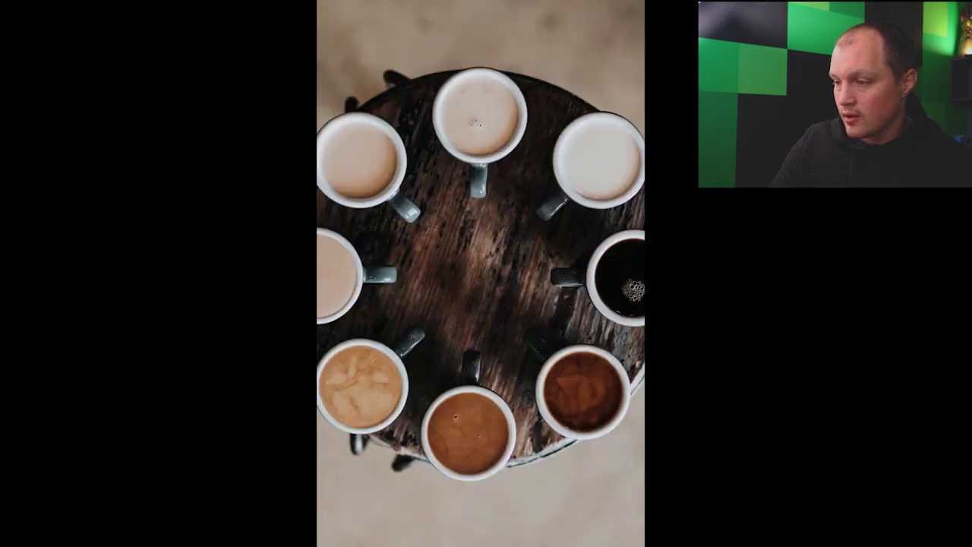